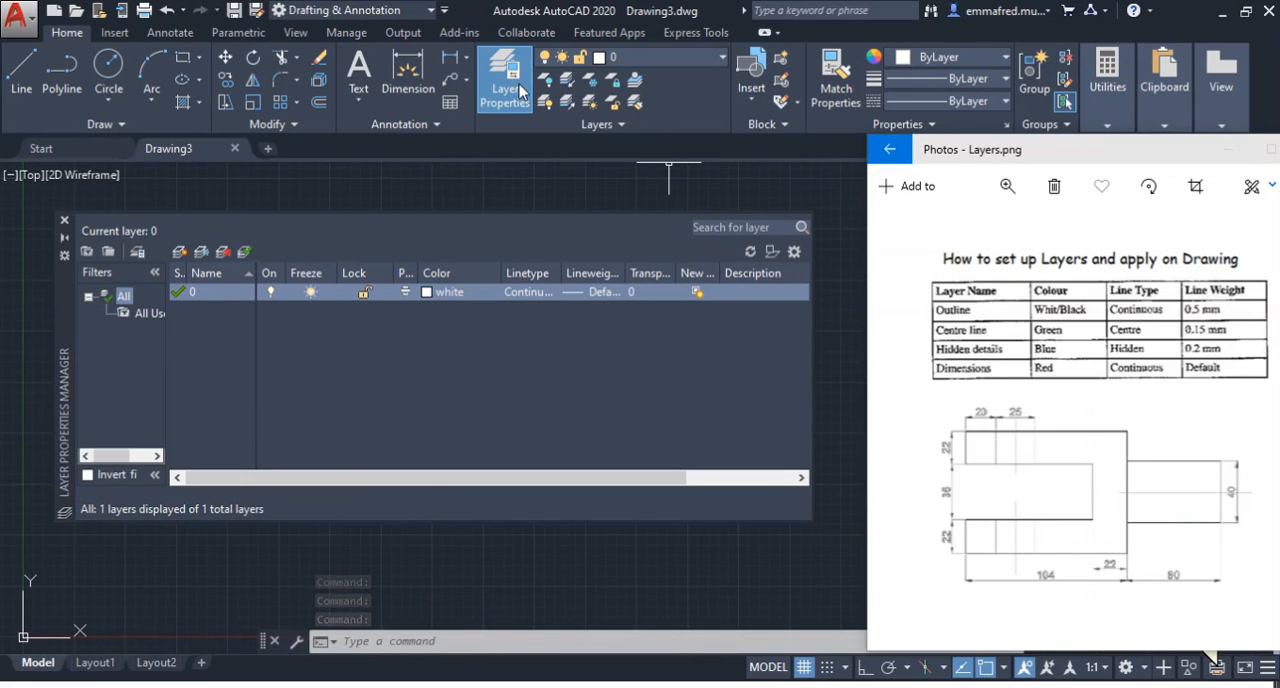
Close the Layer Properties Manager and reopen it with the LA (LAYER) command
left_click_drag(70, 318, 61, 319)
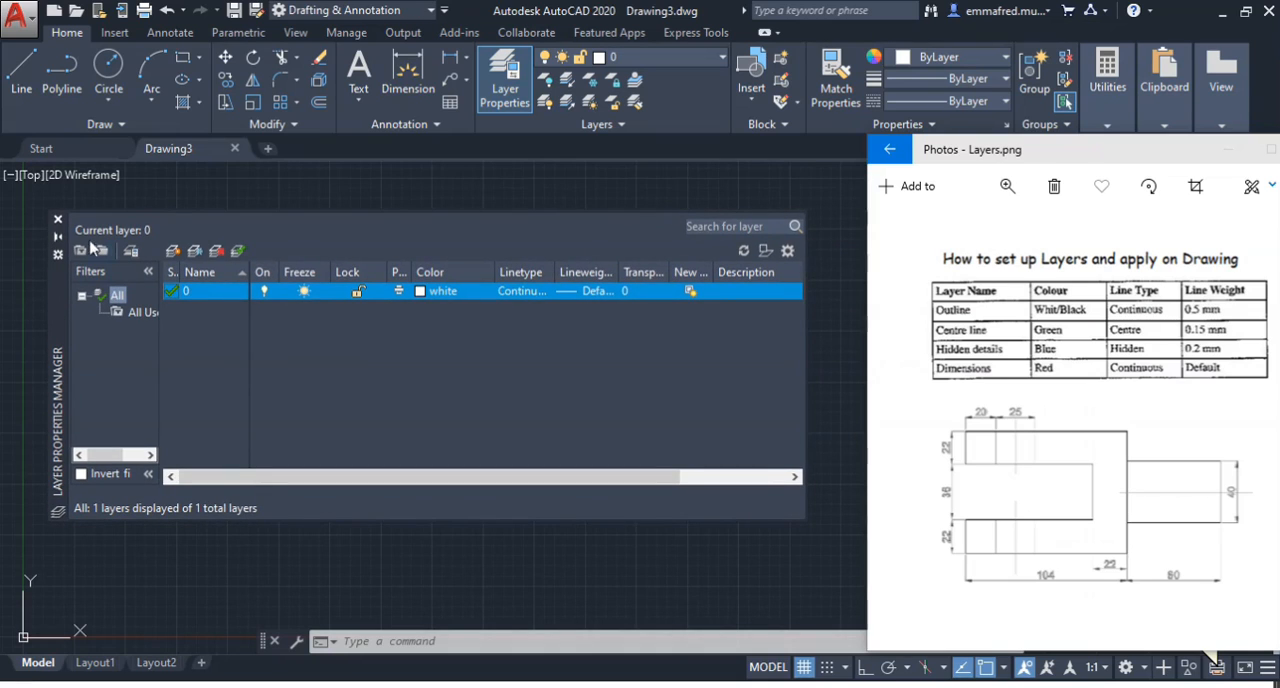
left_click(59, 220)
type("LA")
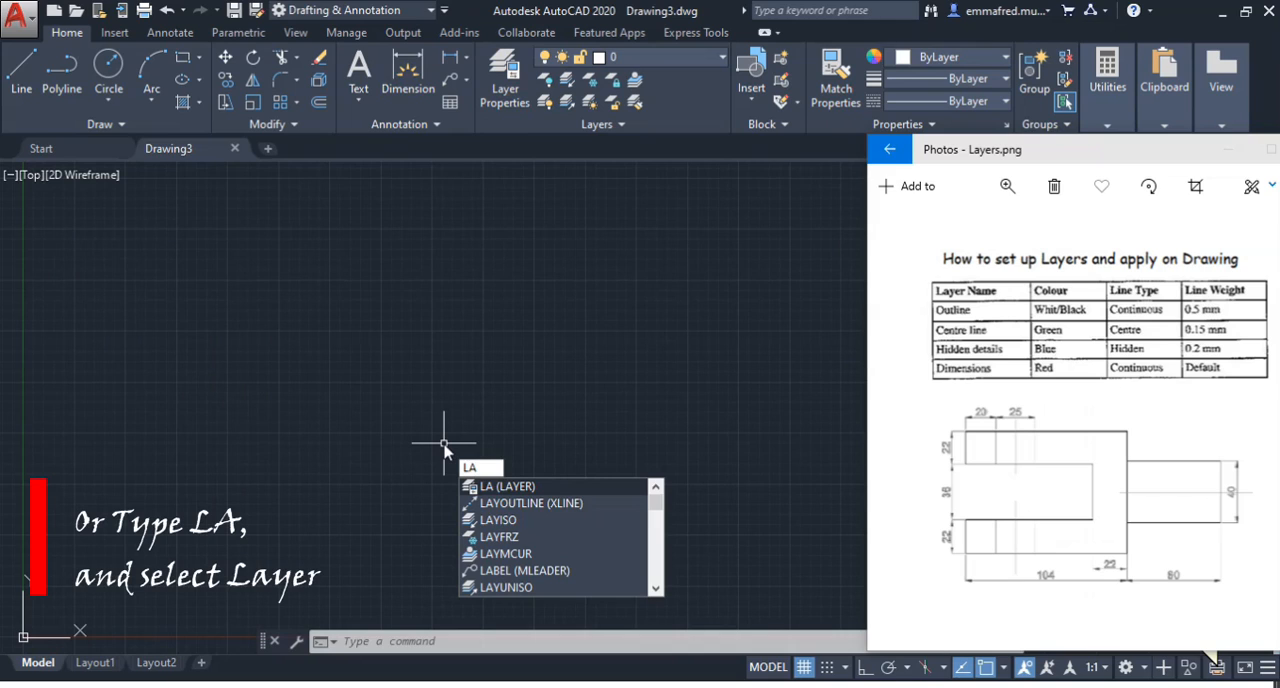
left_click(522, 487)
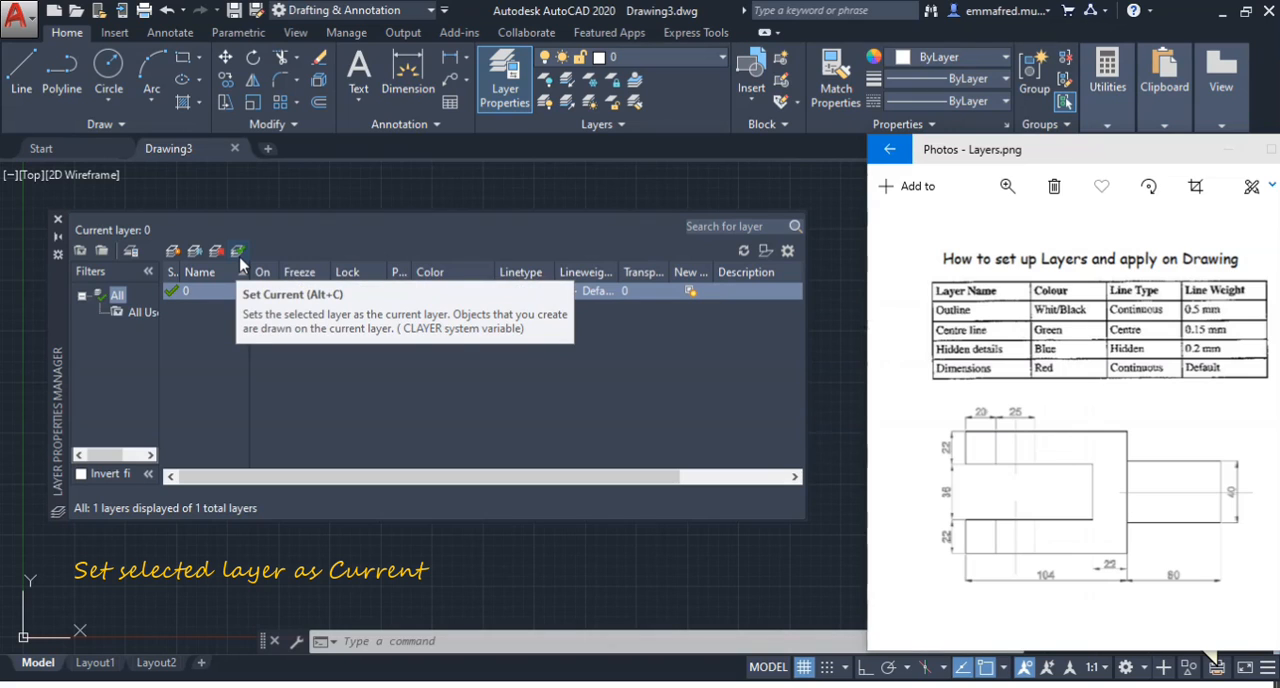
Create a new layer named Outline and tick the Outline row in the reference table
left_click(174, 251)
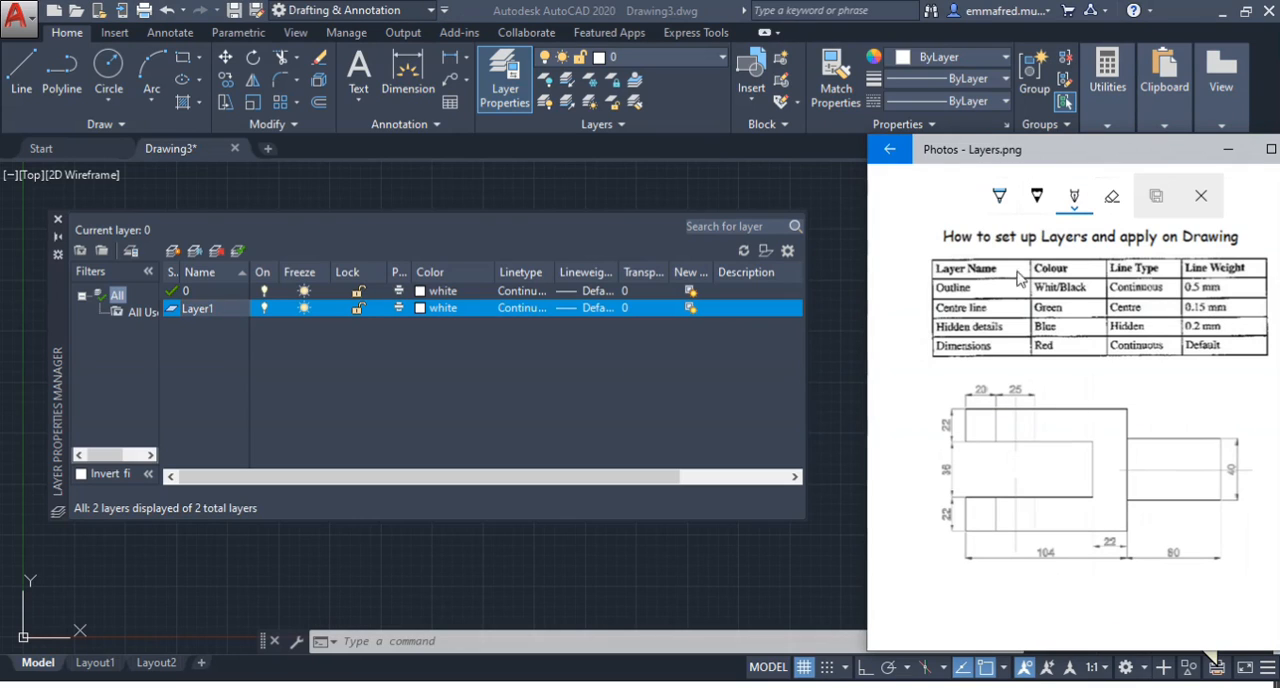
left_click_drag(986, 285, 1000, 280)
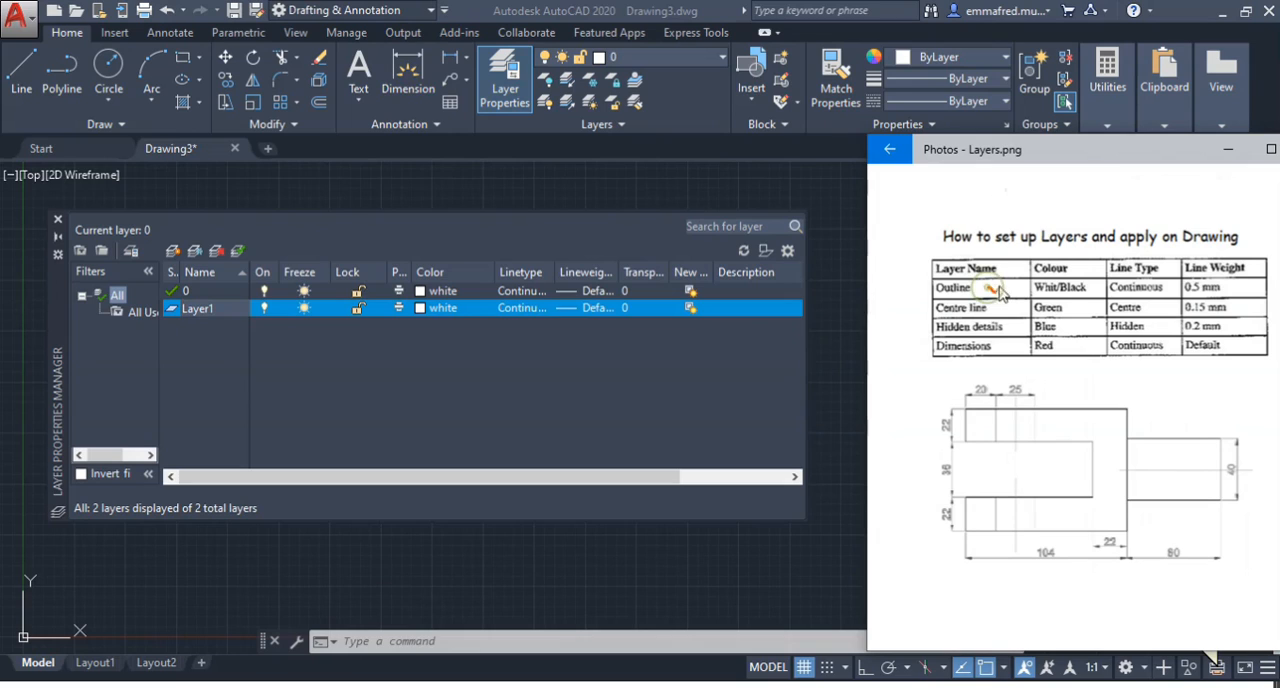
left_click(223, 312)
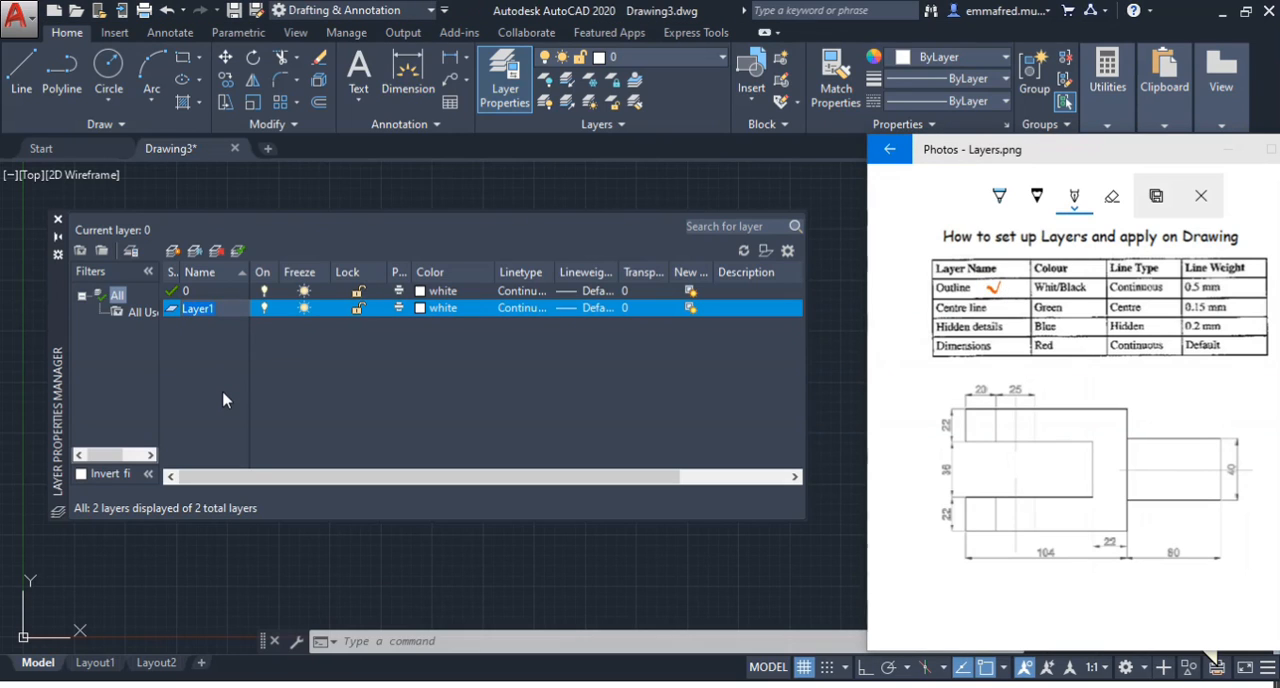
type("Ou")
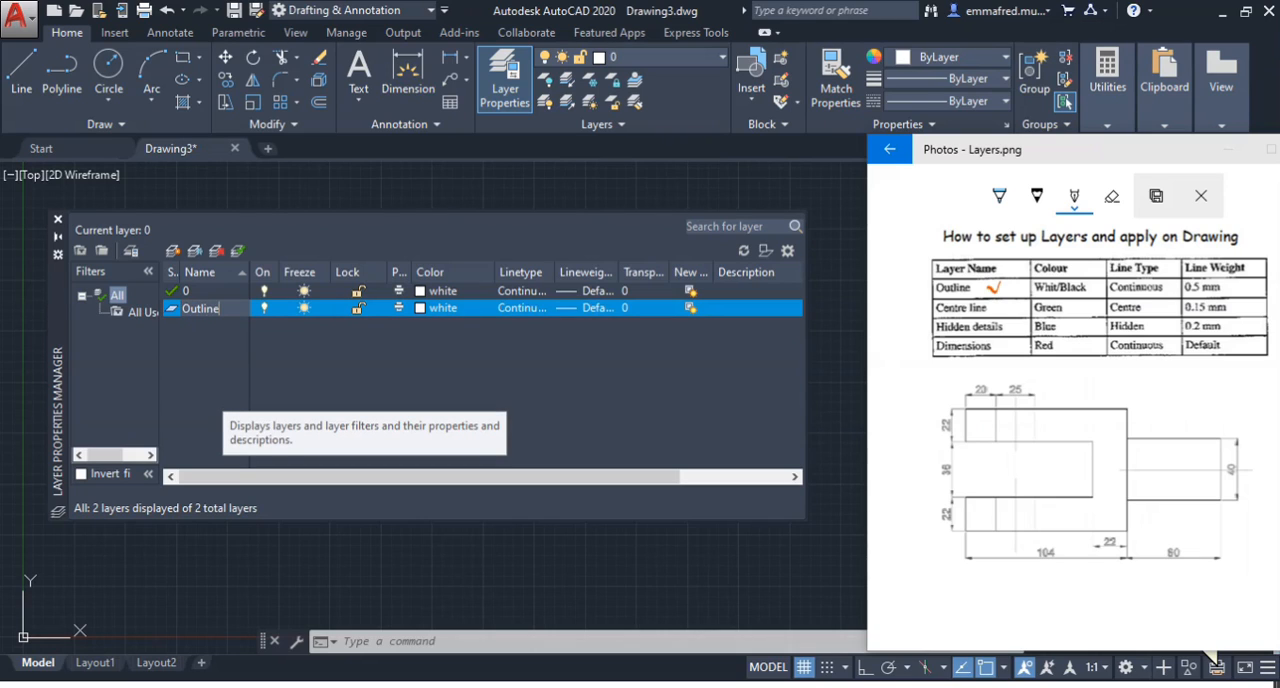
type("tline")
key("Return")
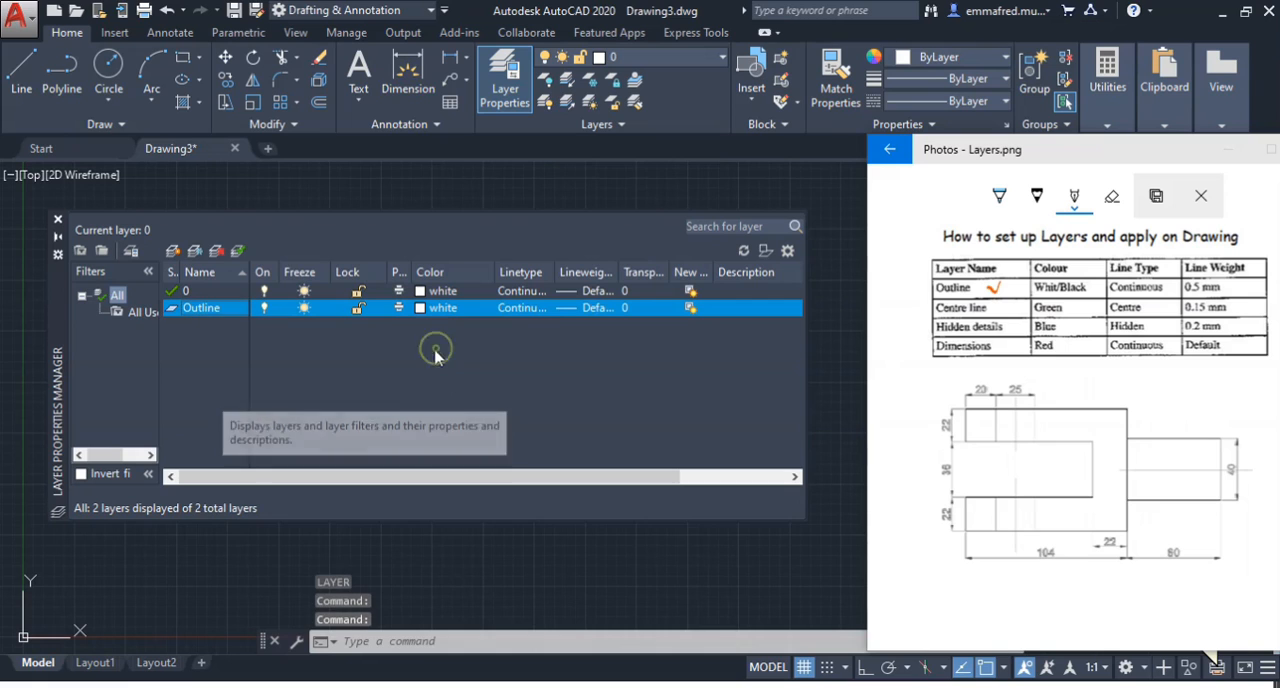
Assign the colour white and the Continuous linetype to the Outline layer
left_click(441, 311)
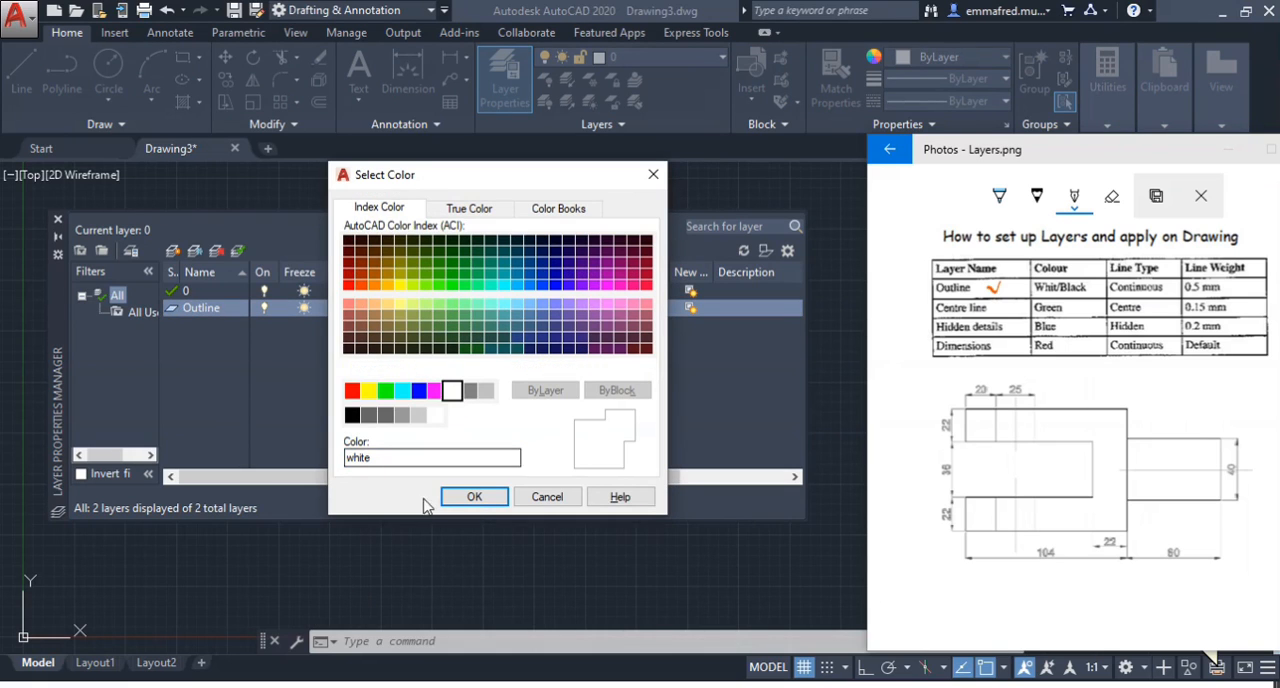
left_click(474, 497)
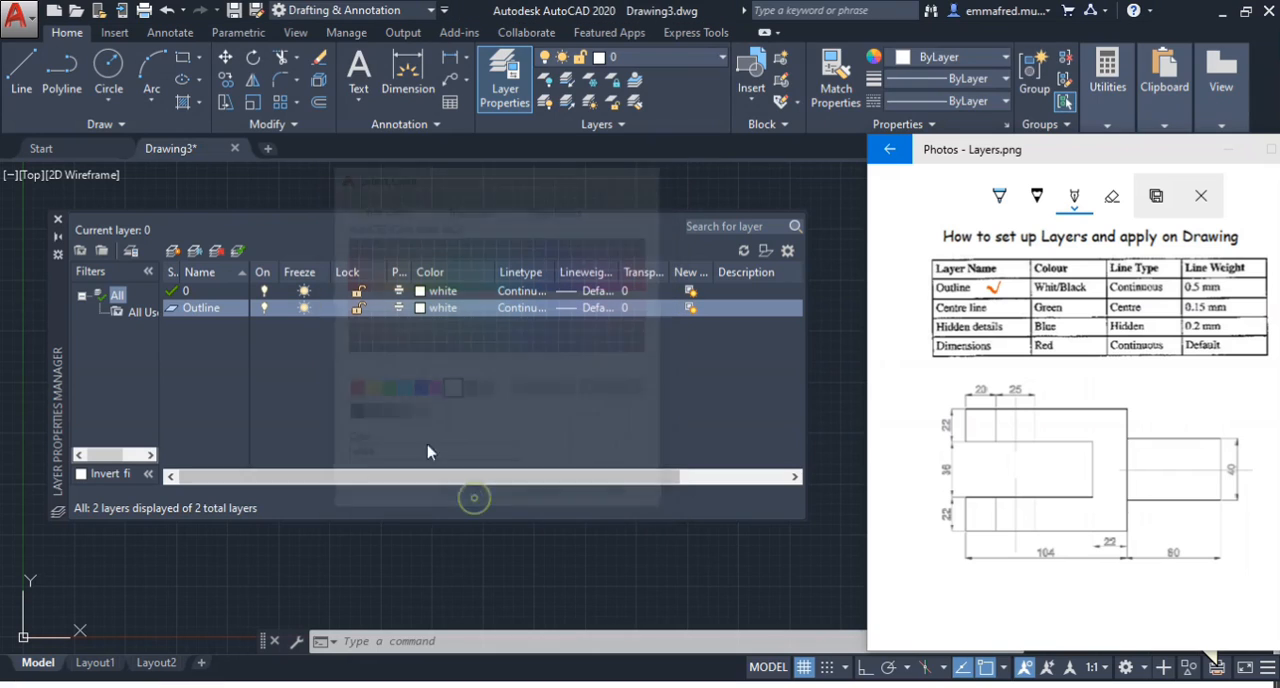
left_click(534, 312)
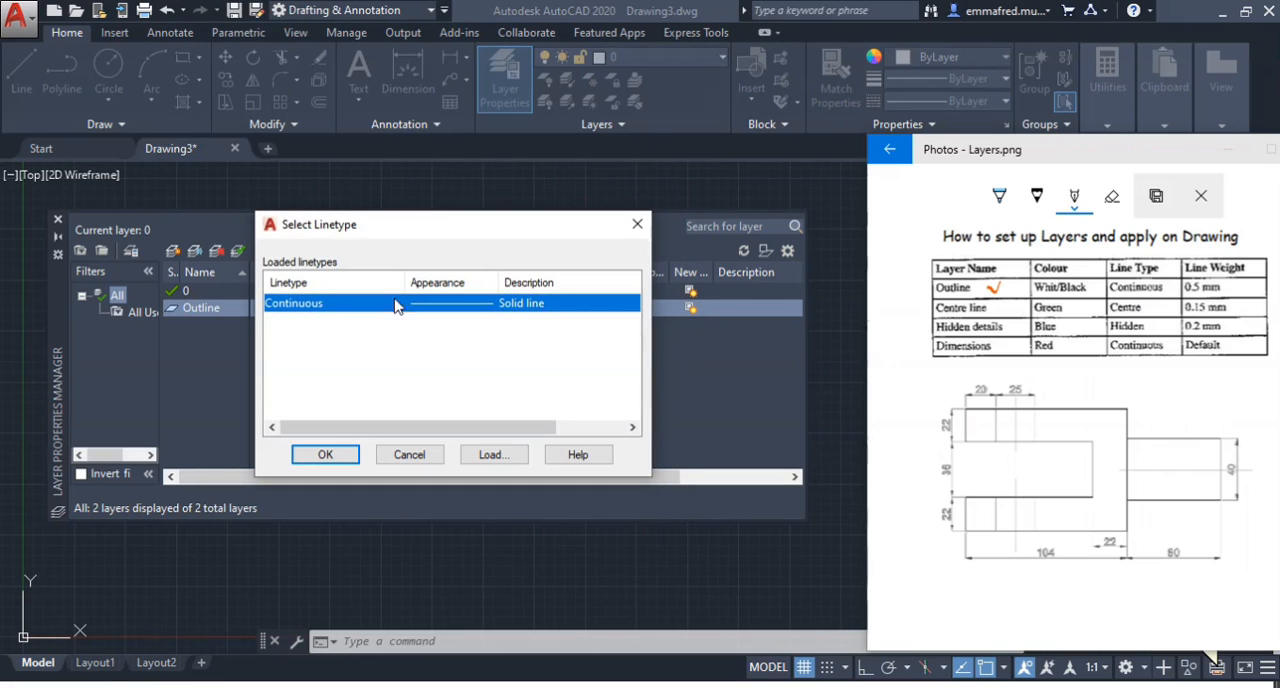
left_click(318, 452)
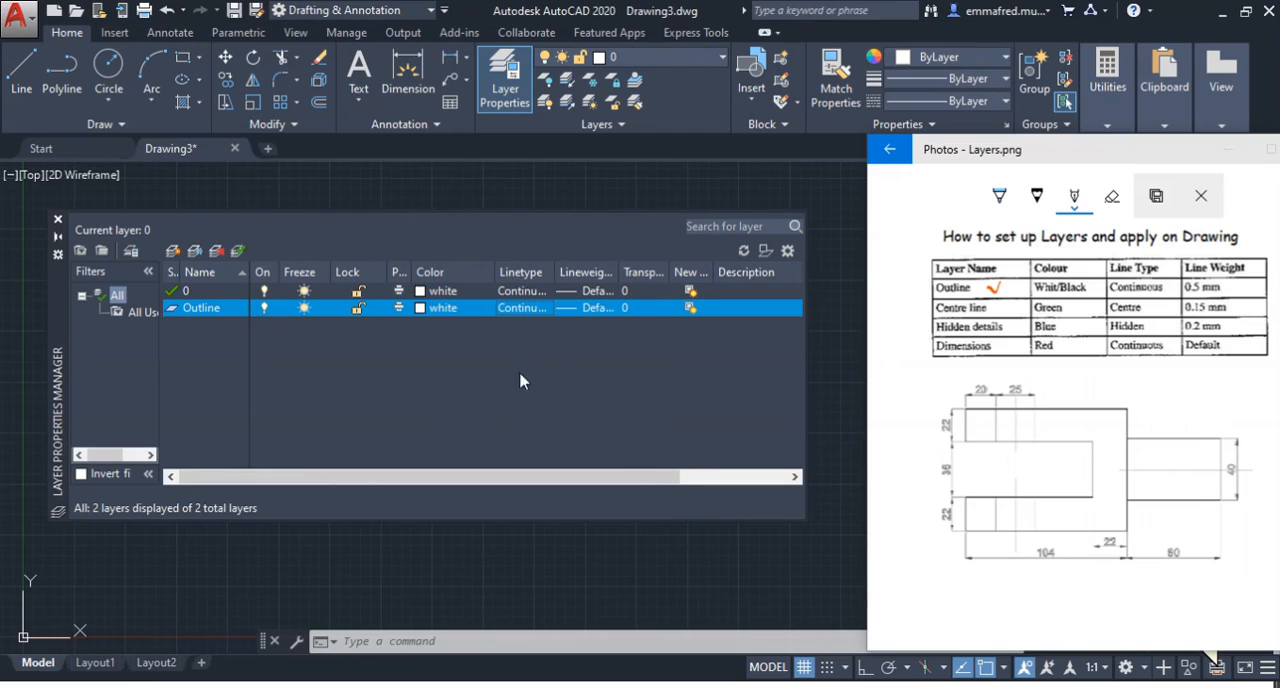
Set the Outline layer's lineweight to 0.50 mm
left_click(591, 310)
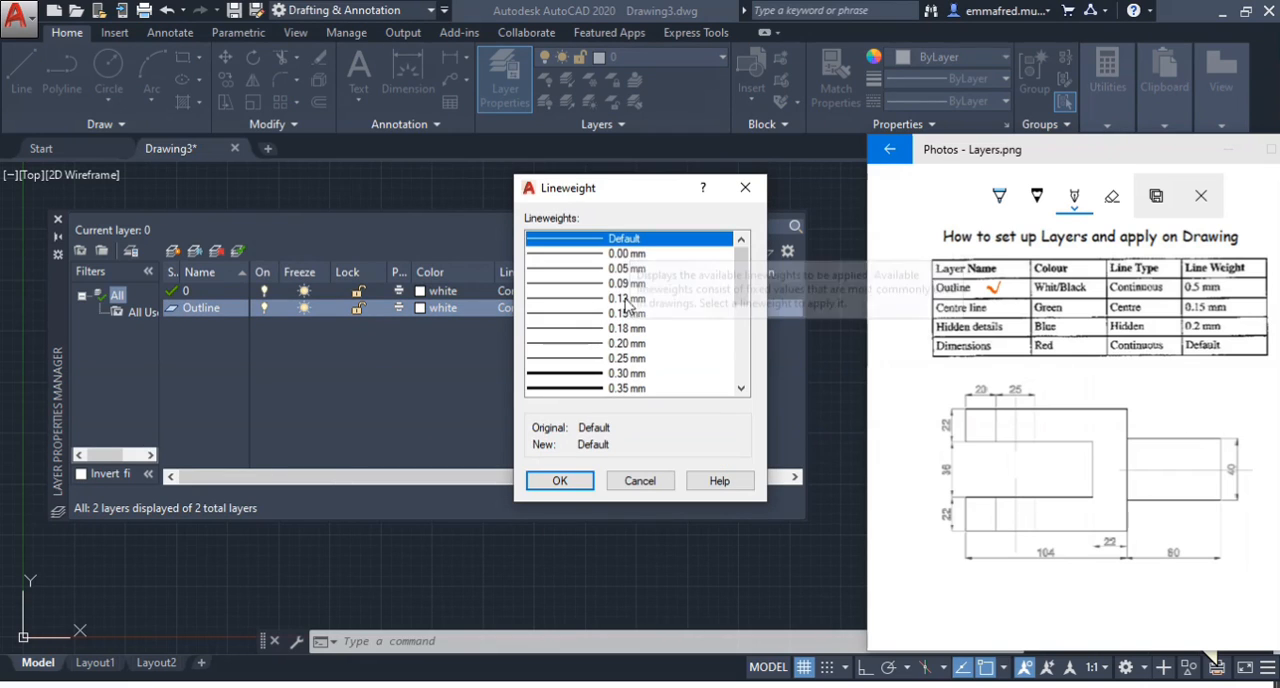
left_click(622, 373)
scroll(615, 372, "down", 5)
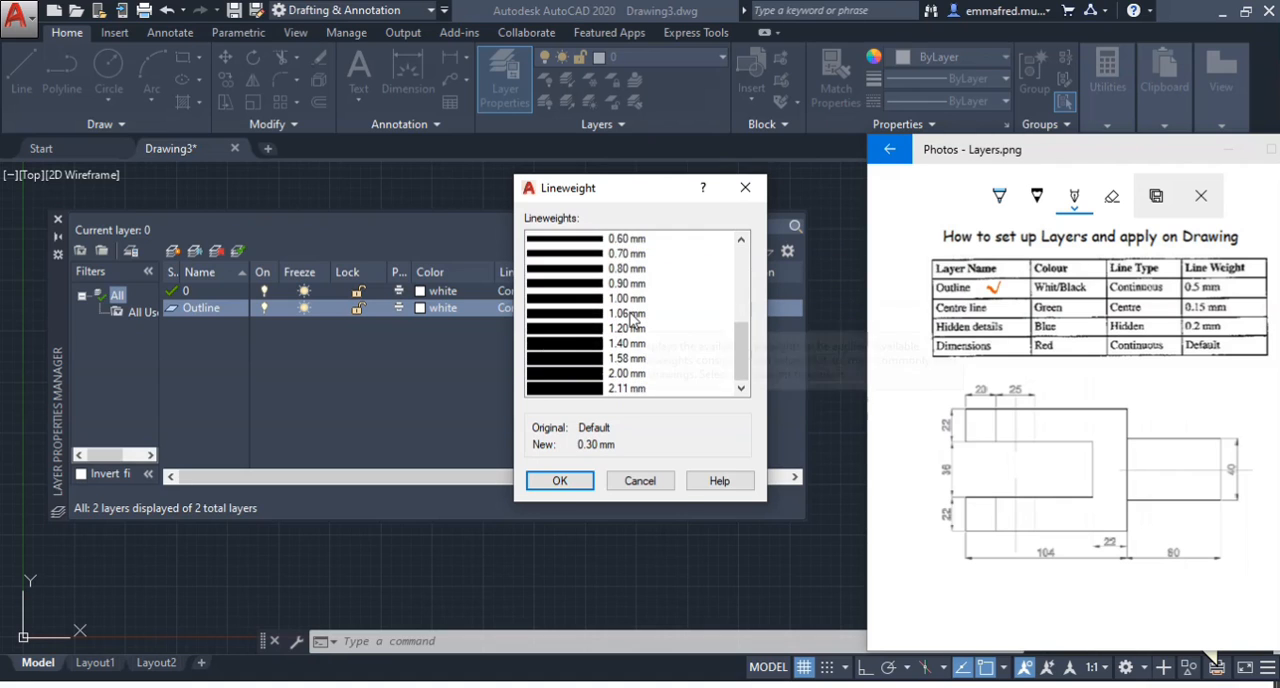
scroll(605, 368, "up", 4)
left_click(626, 359)
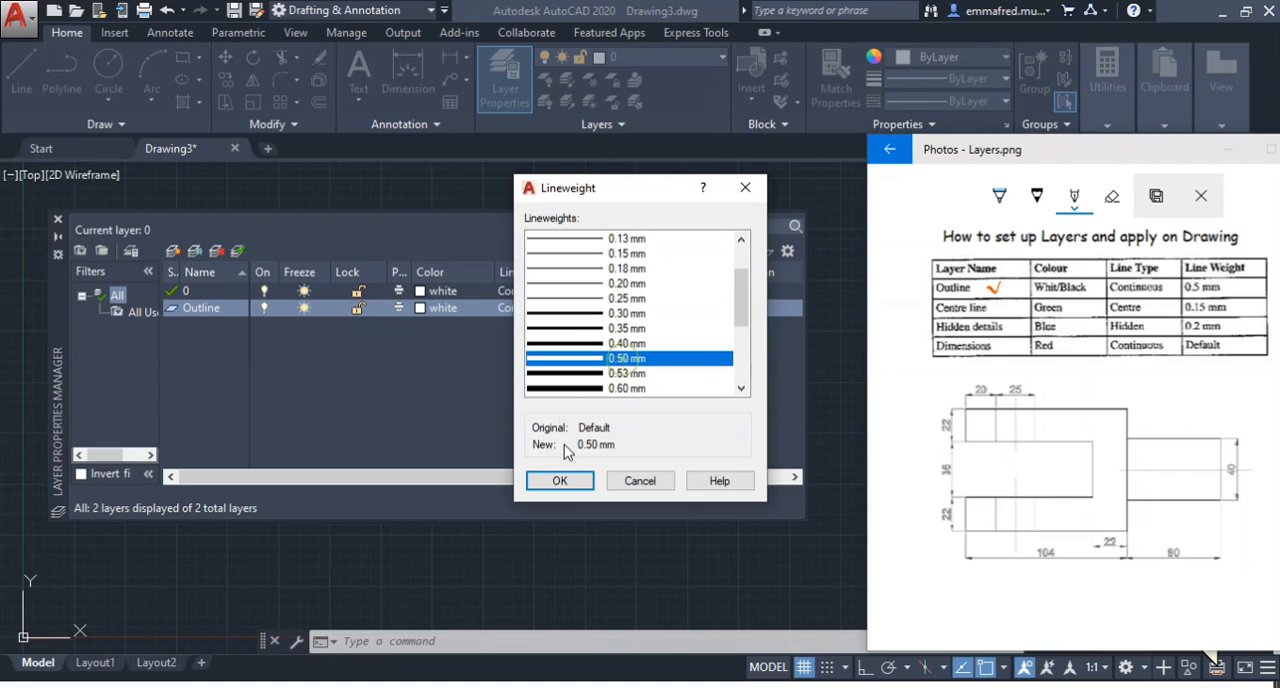
left_click(560, 482)
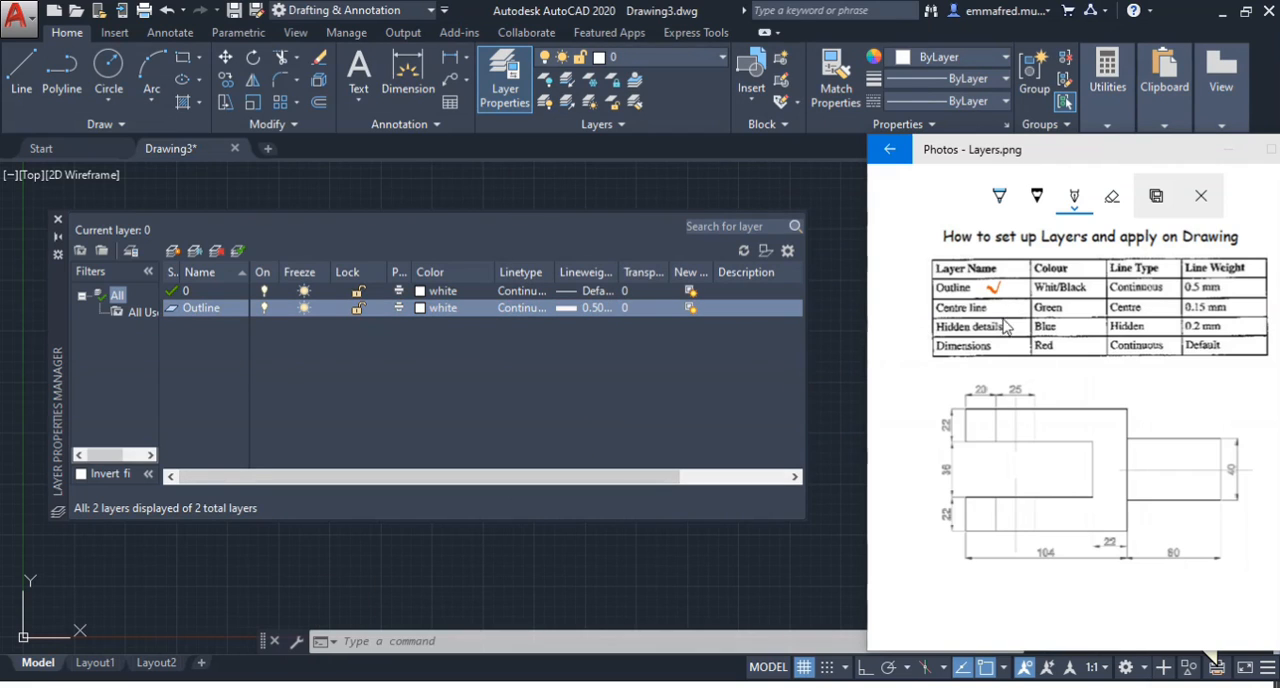
Tick the Centre line row in the reference table and create a new layer named Centre line
left_click_drag(997, 310, 1013, 312)
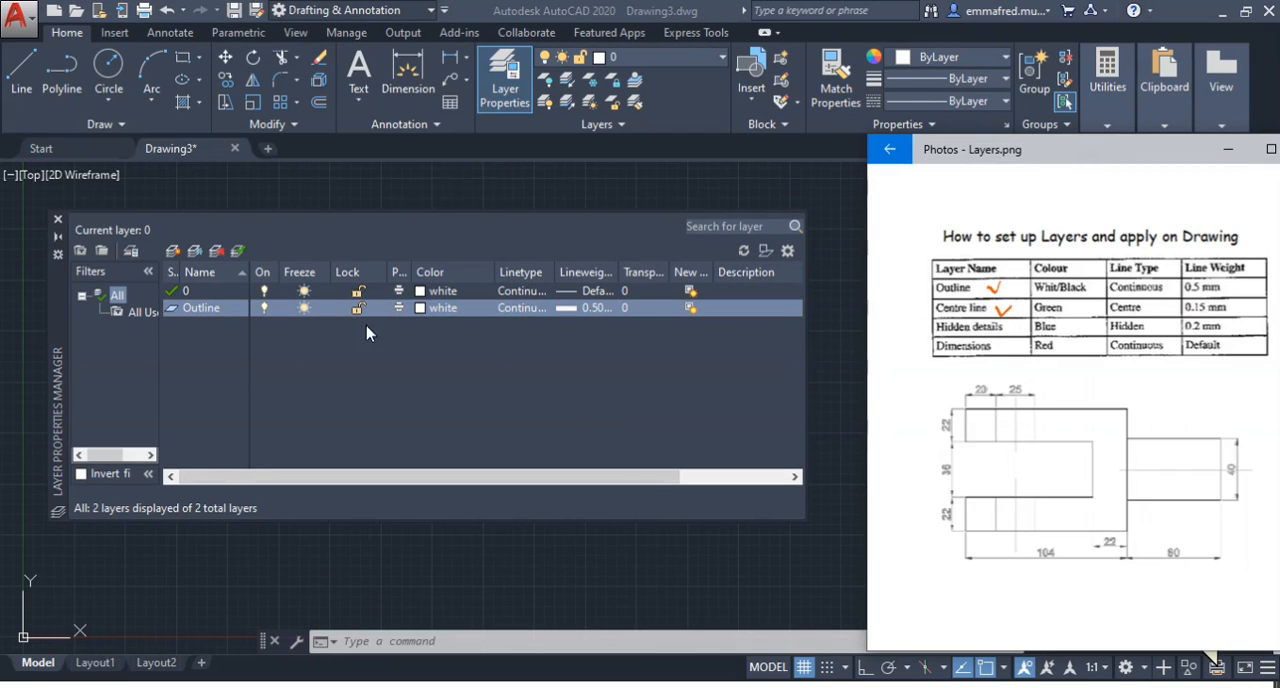
left_click(200, 349)
left_click(174, 251)
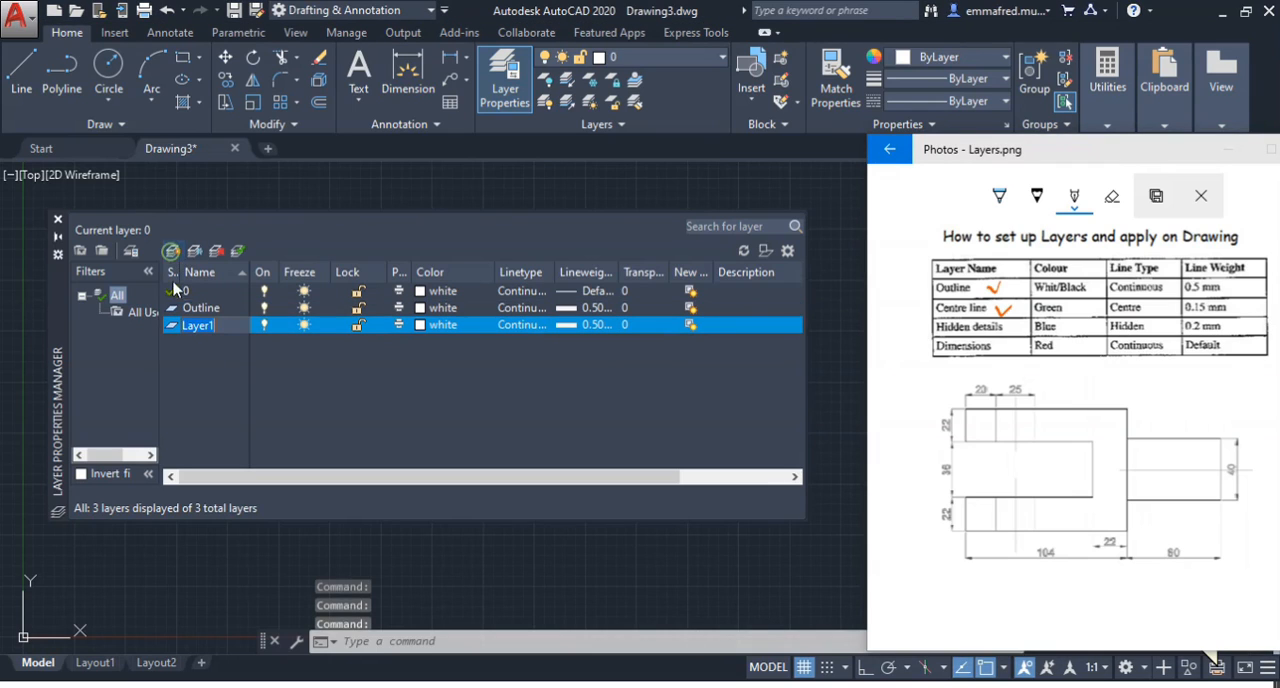
type("Ce")
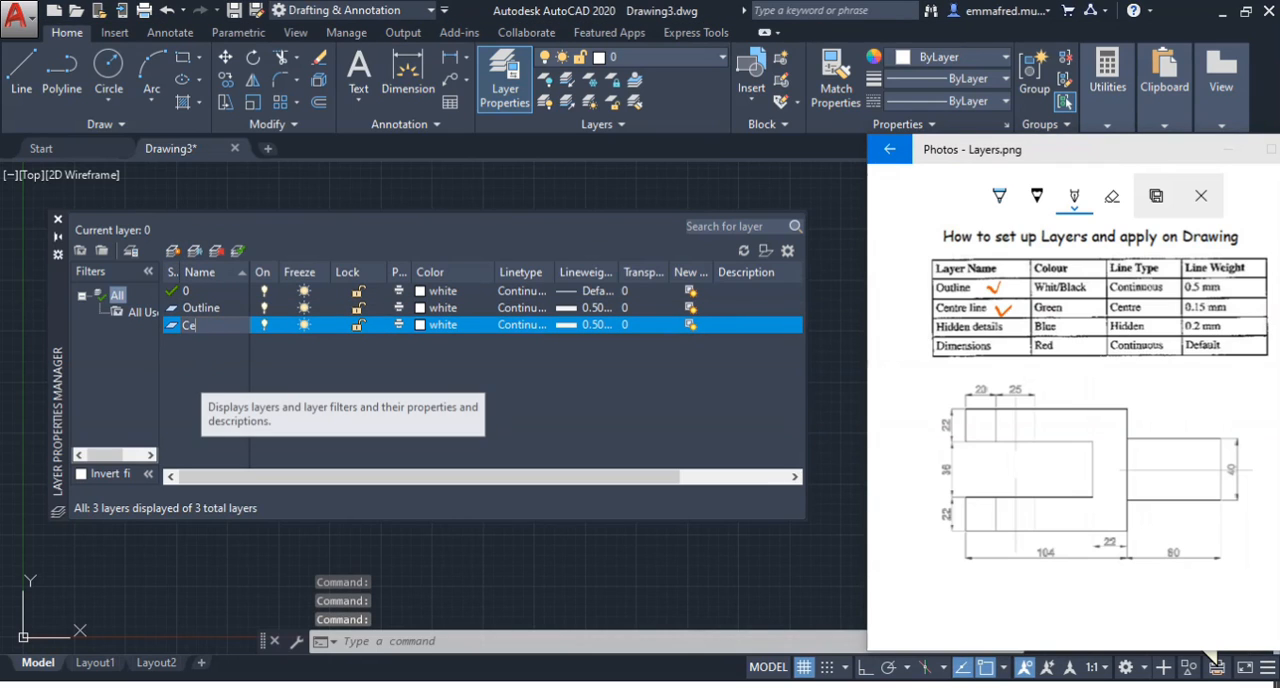
type("ntre")
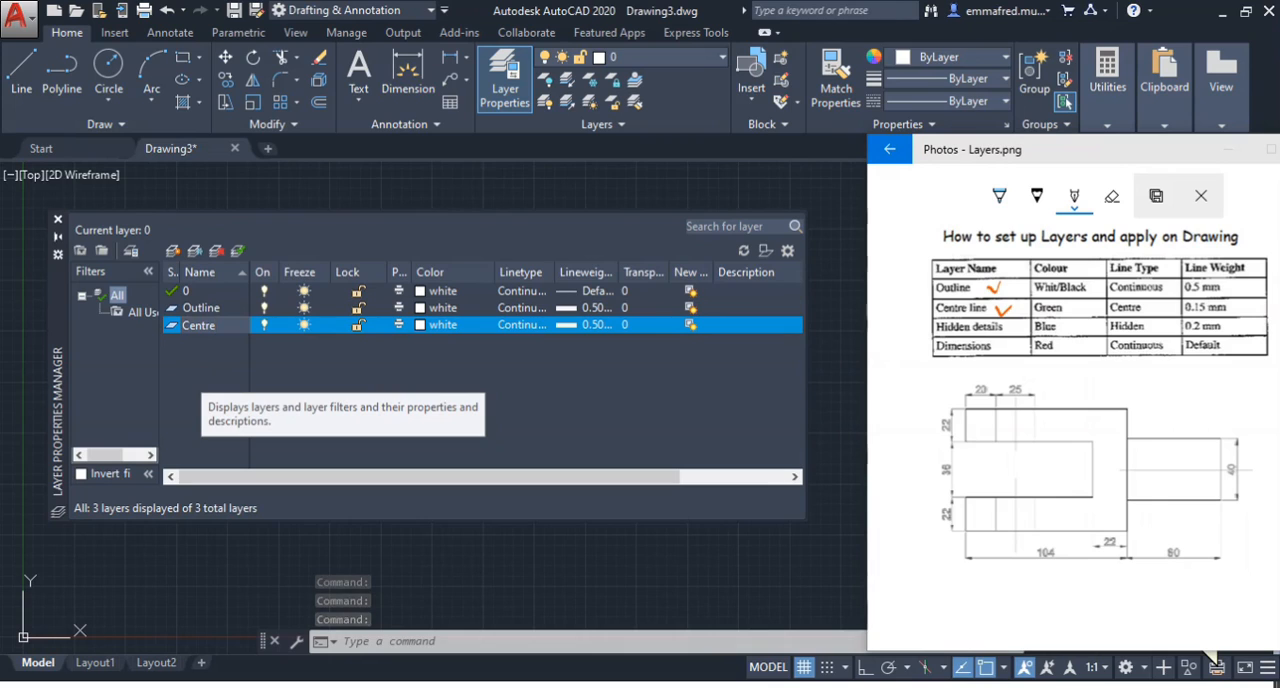
type(" li")
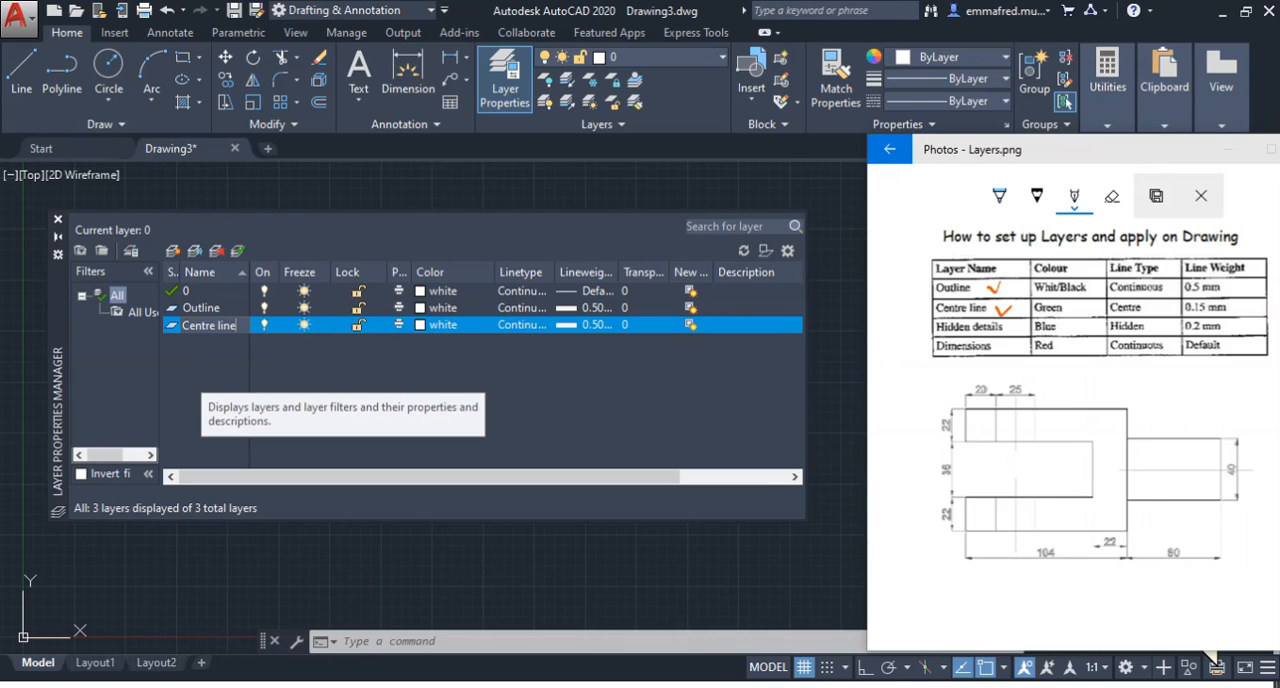
type("ne")
key("Return")
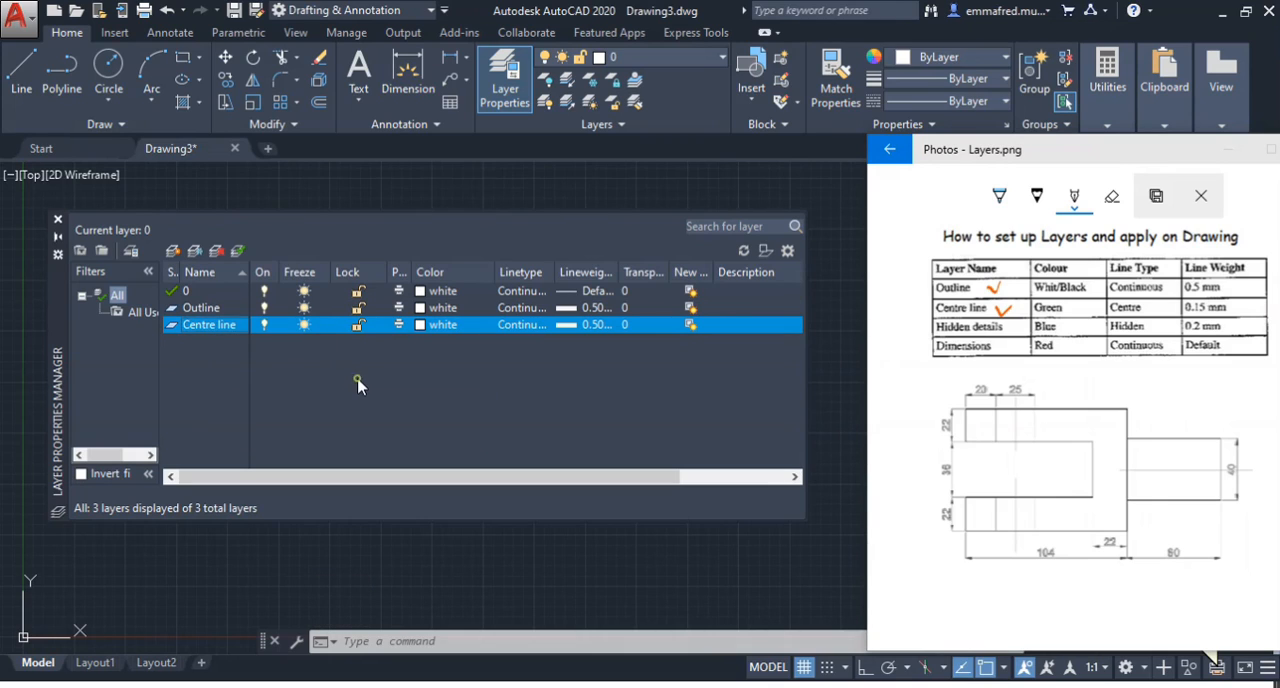
Set the Centre line layer's colour to green
left_click(435, 325)
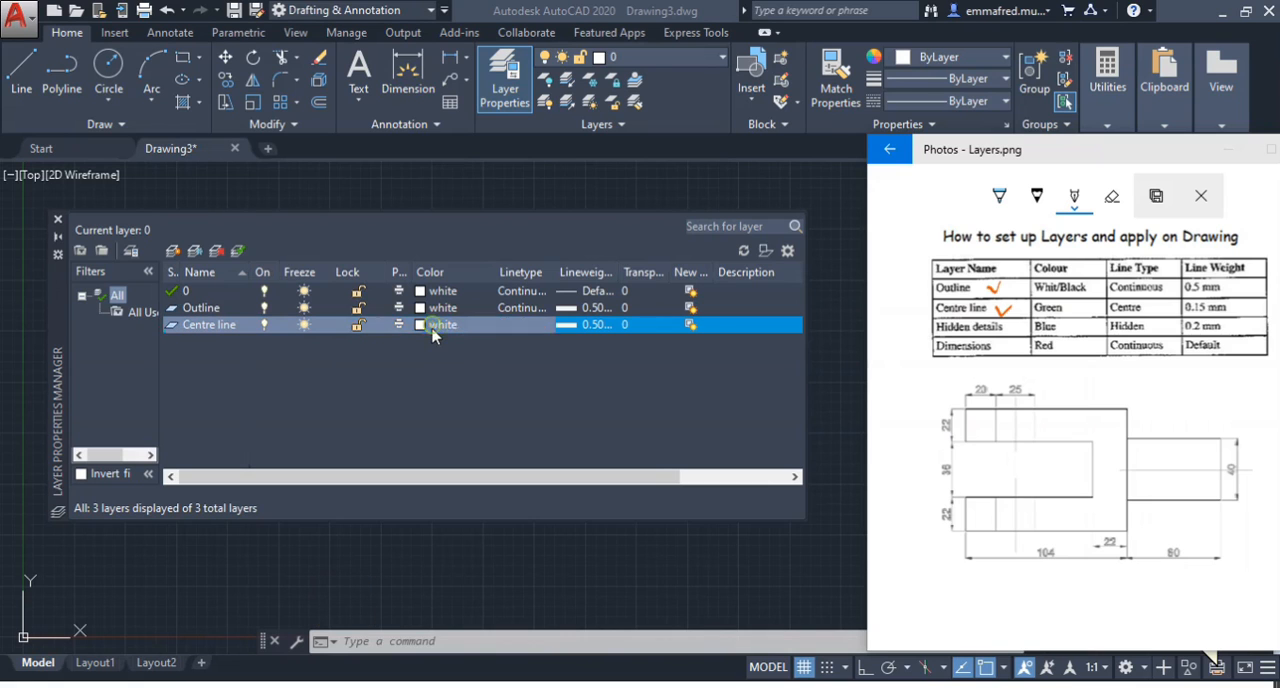
left_click(388, 393)
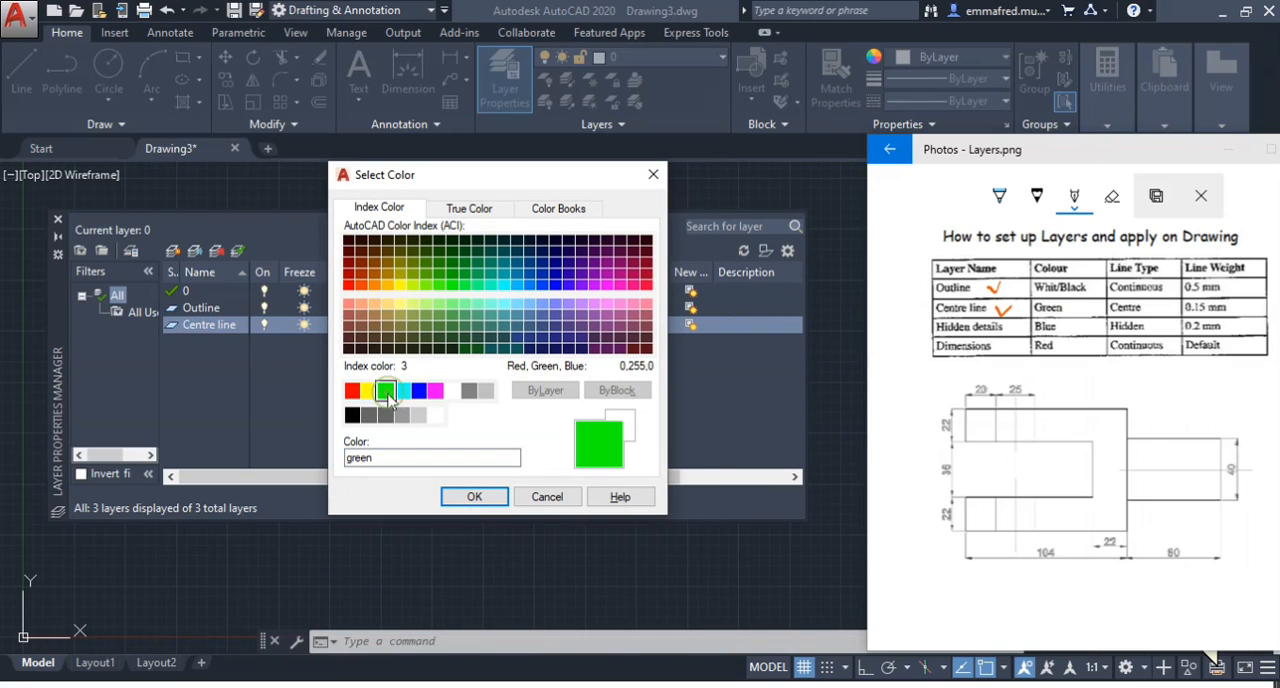
left_click(486, 497)
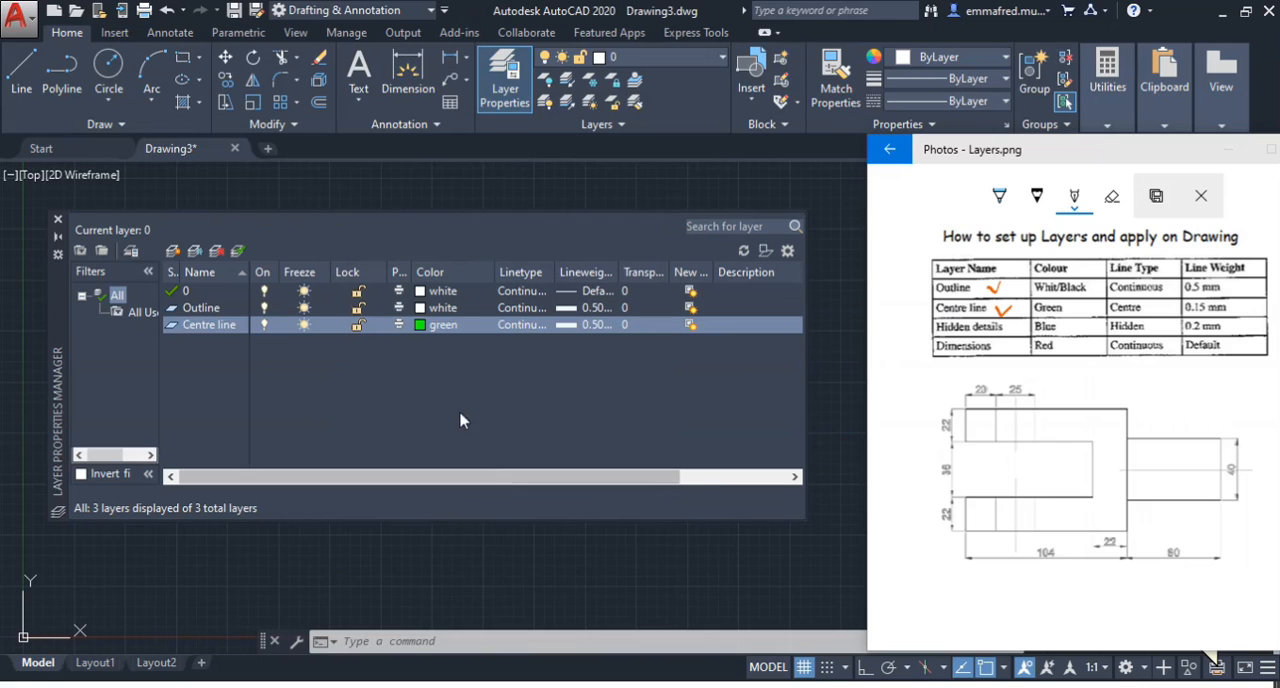
Load the CENTER linetype from acad.lin and assign it to the Centre line layer, ticking the Centre line type in the reference table
left_click(531, 325)
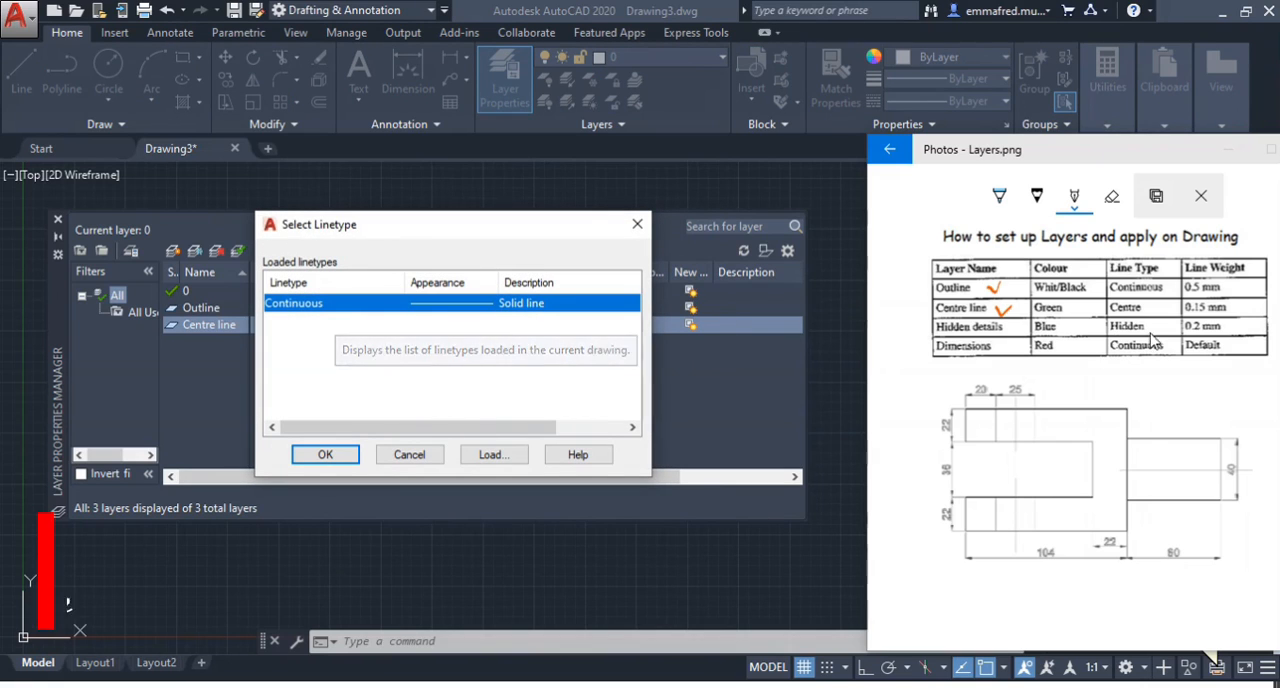
left_click(1149, 317)
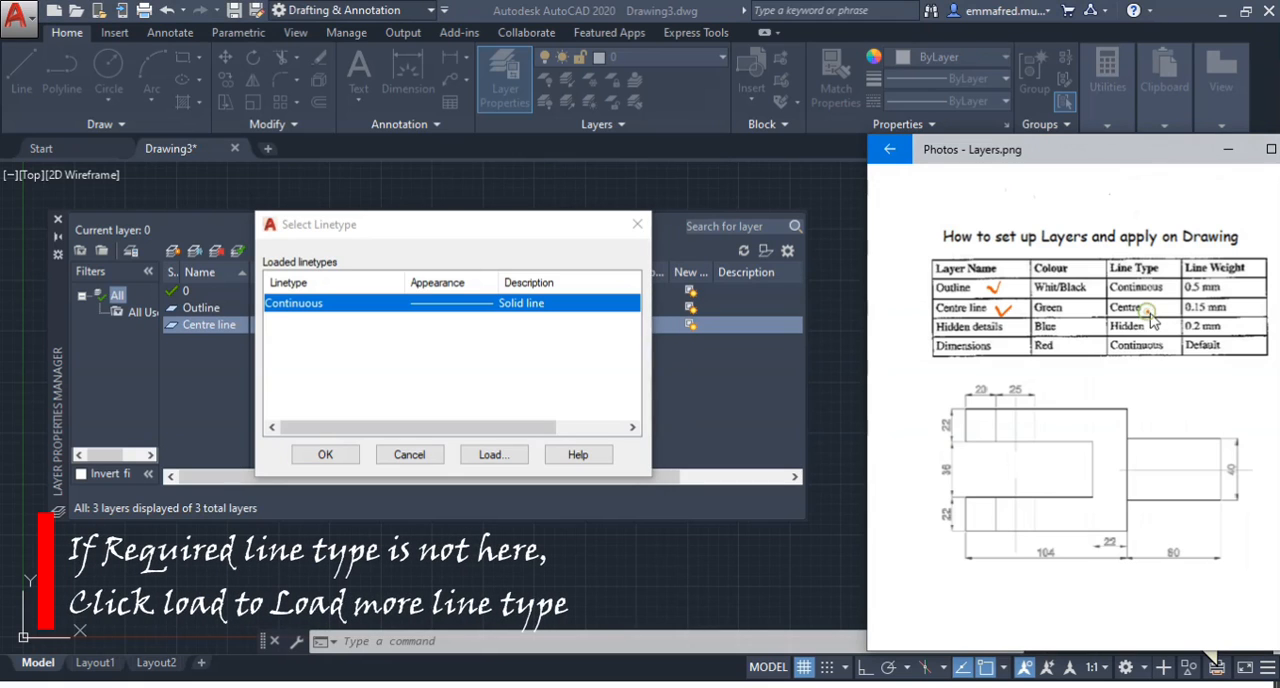
left_click(350, 348)
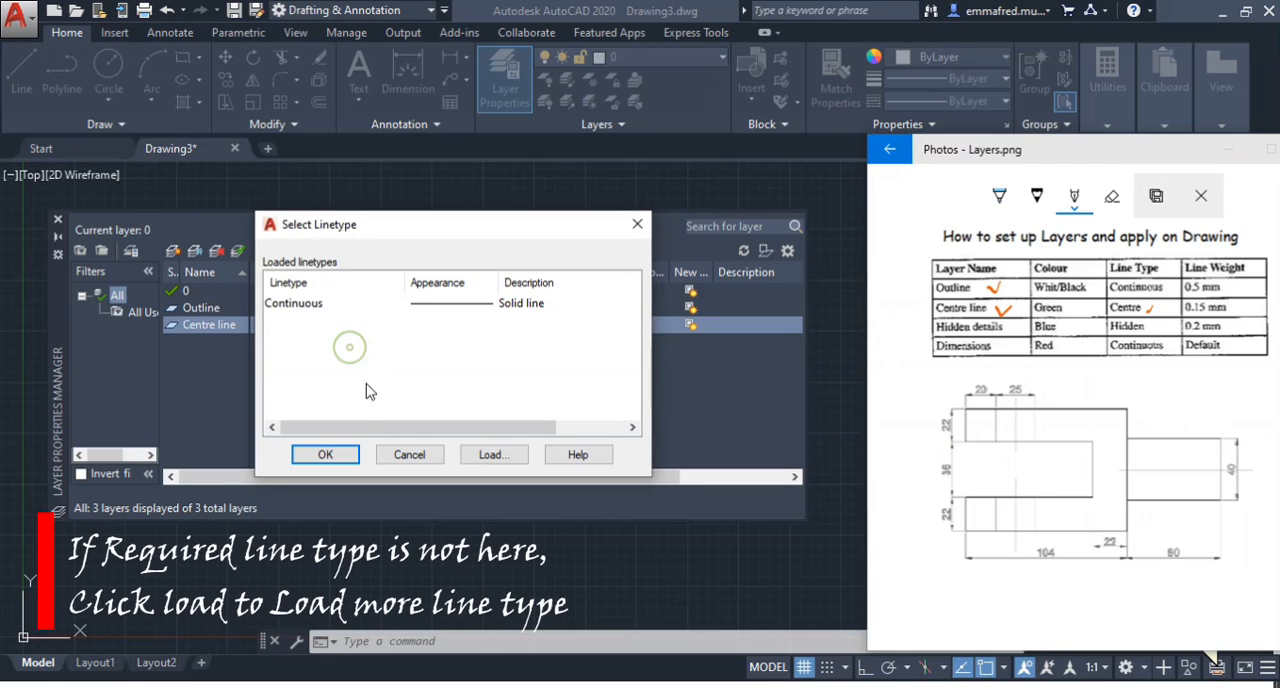
left_click(492, 455)
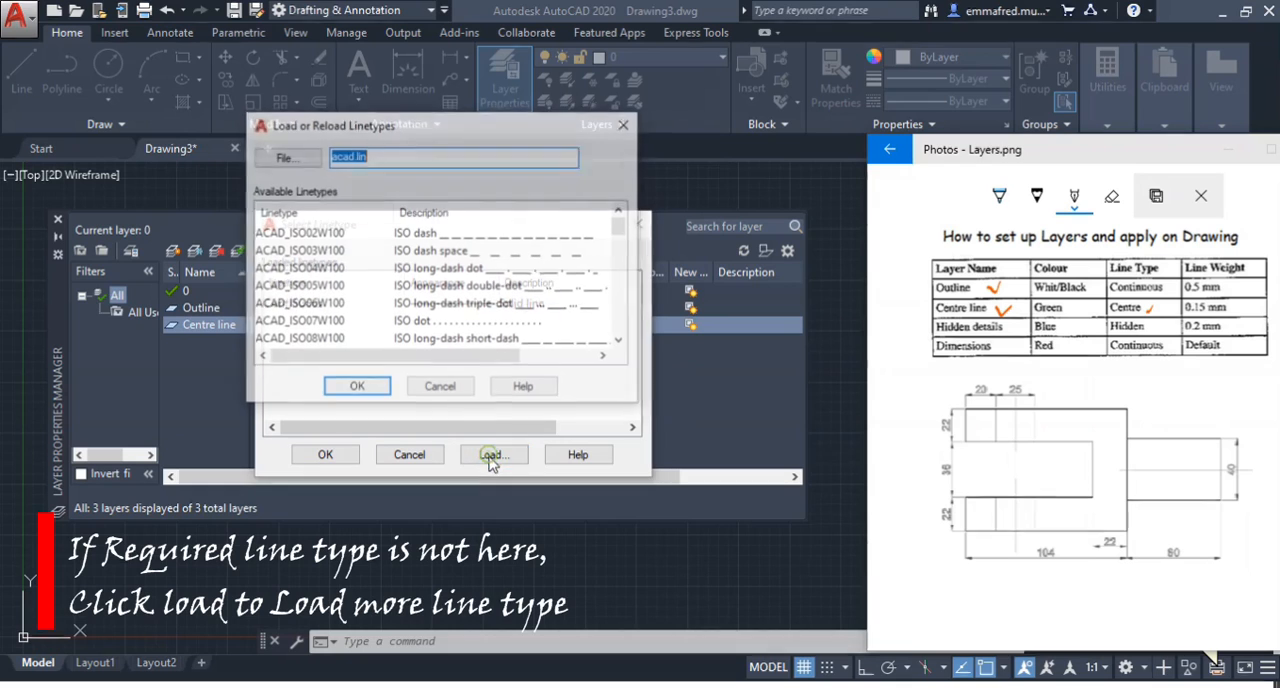
left_click(300, 304)
scroll(313, 320, "down", 4)
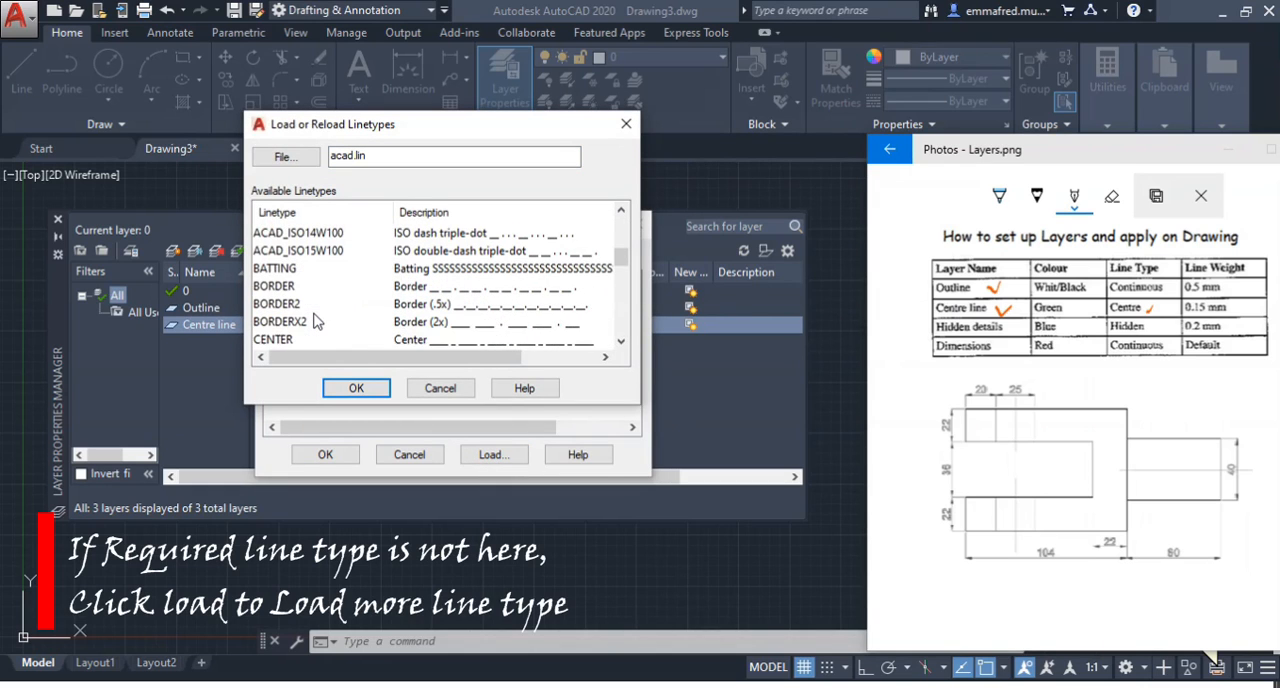
left_click(281, 340)
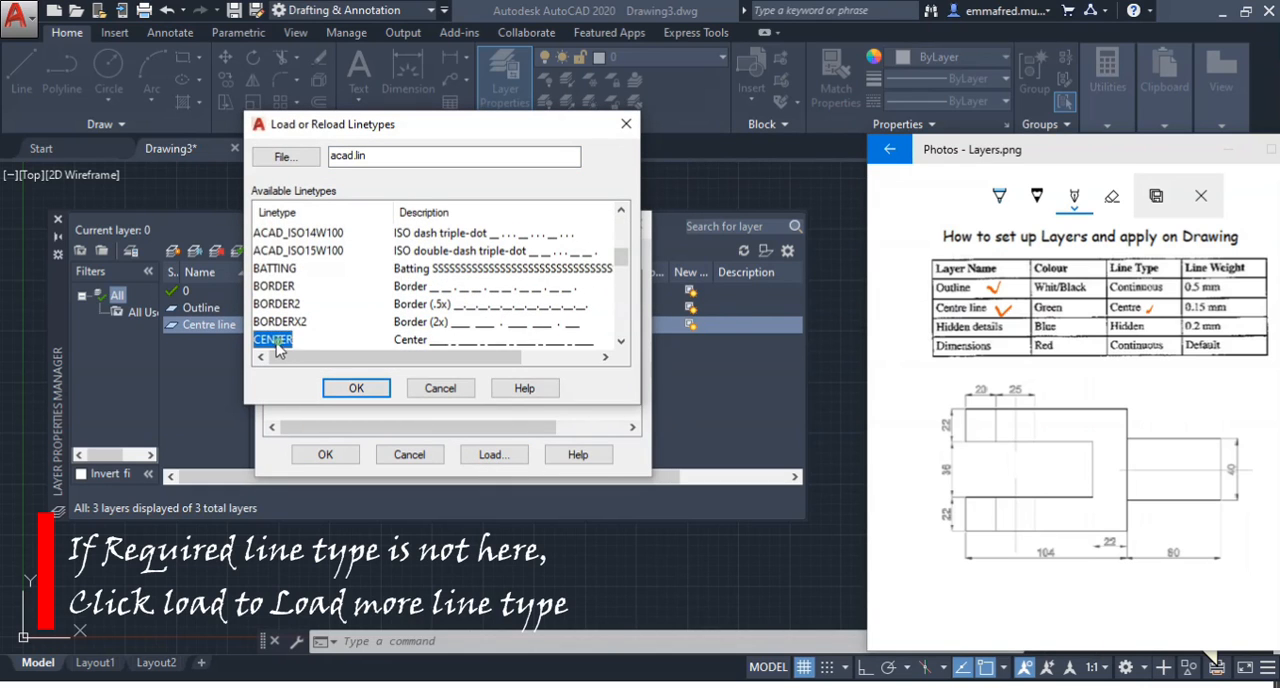
left_click(336, 389)
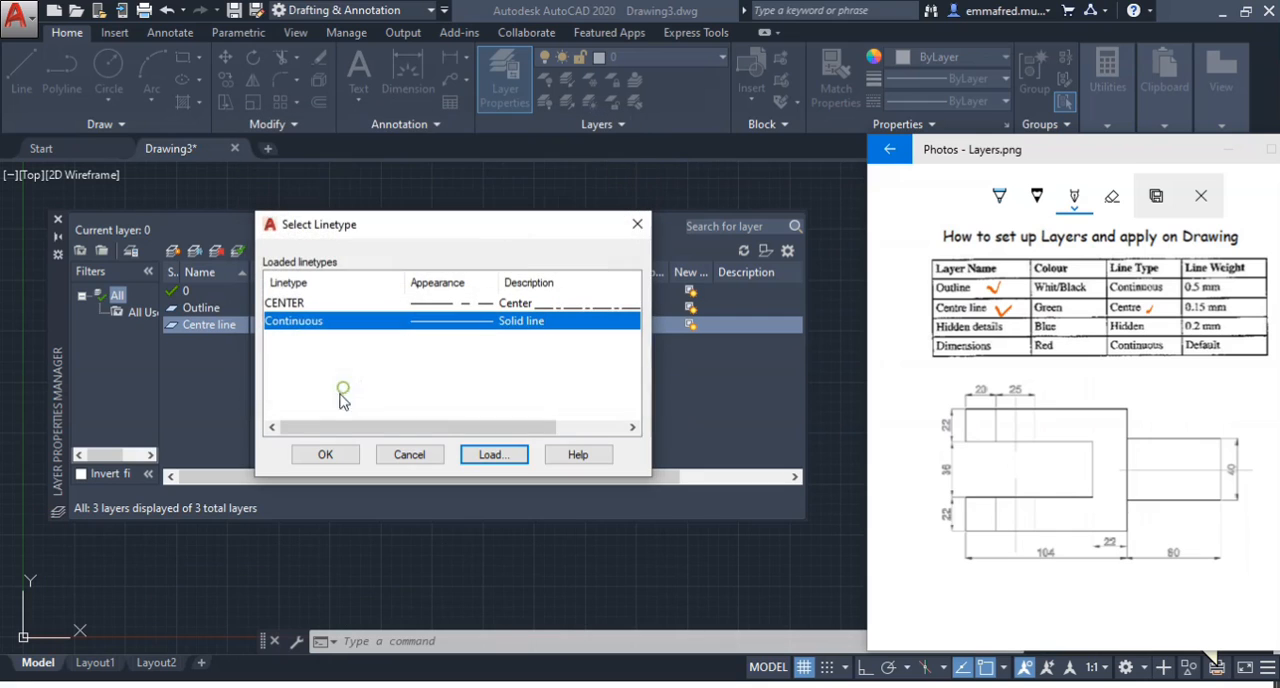
left_click(300, 304)
left_click(327, 454)
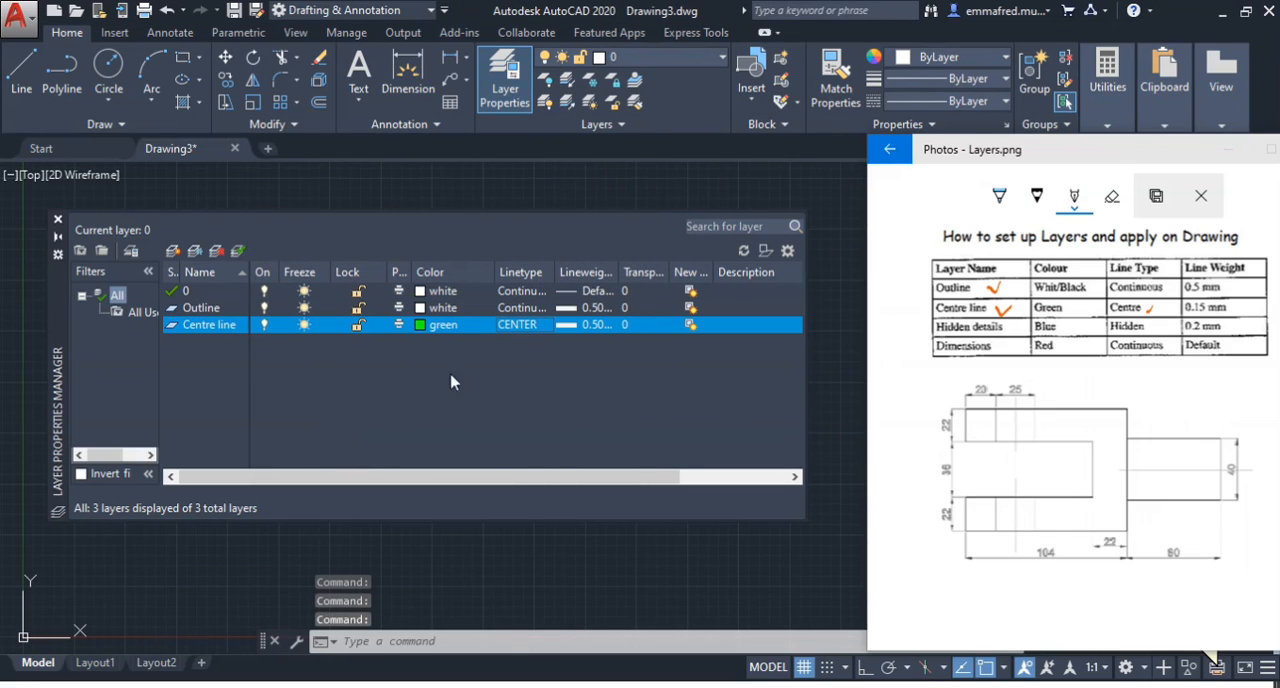
Set the Centre line layer's lineweight to 0.15 mm
left_click(603, 328)
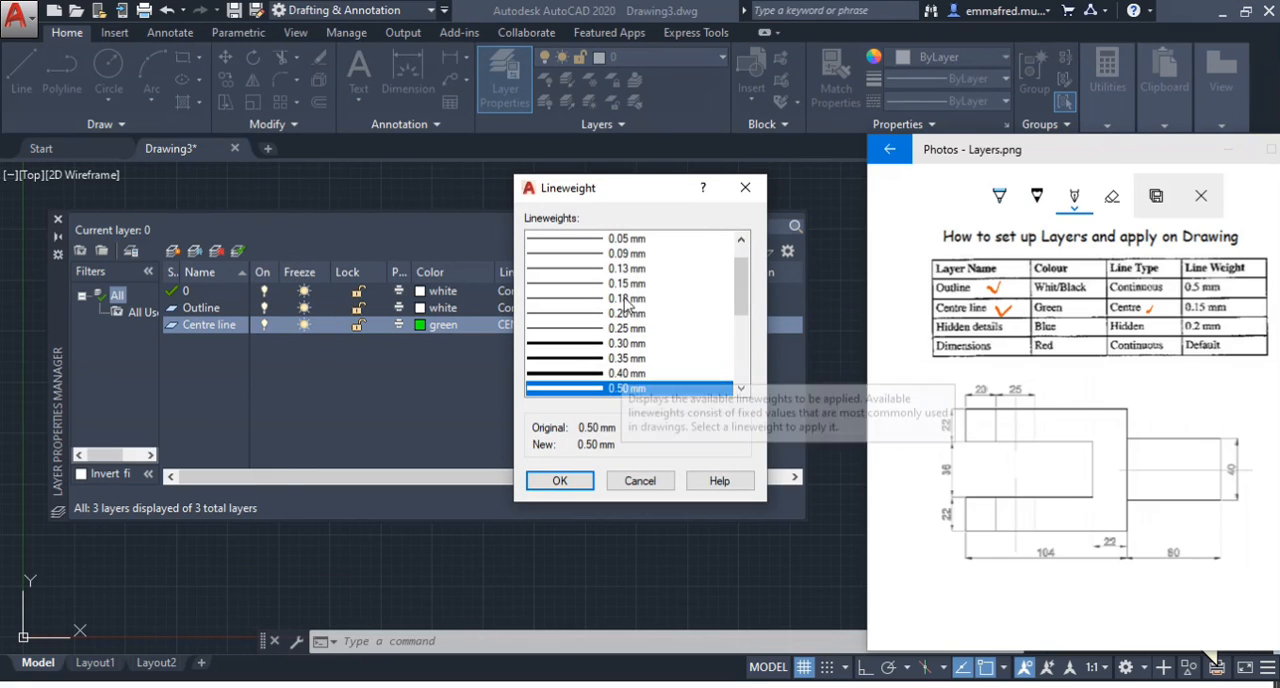
left_click(626, 284)
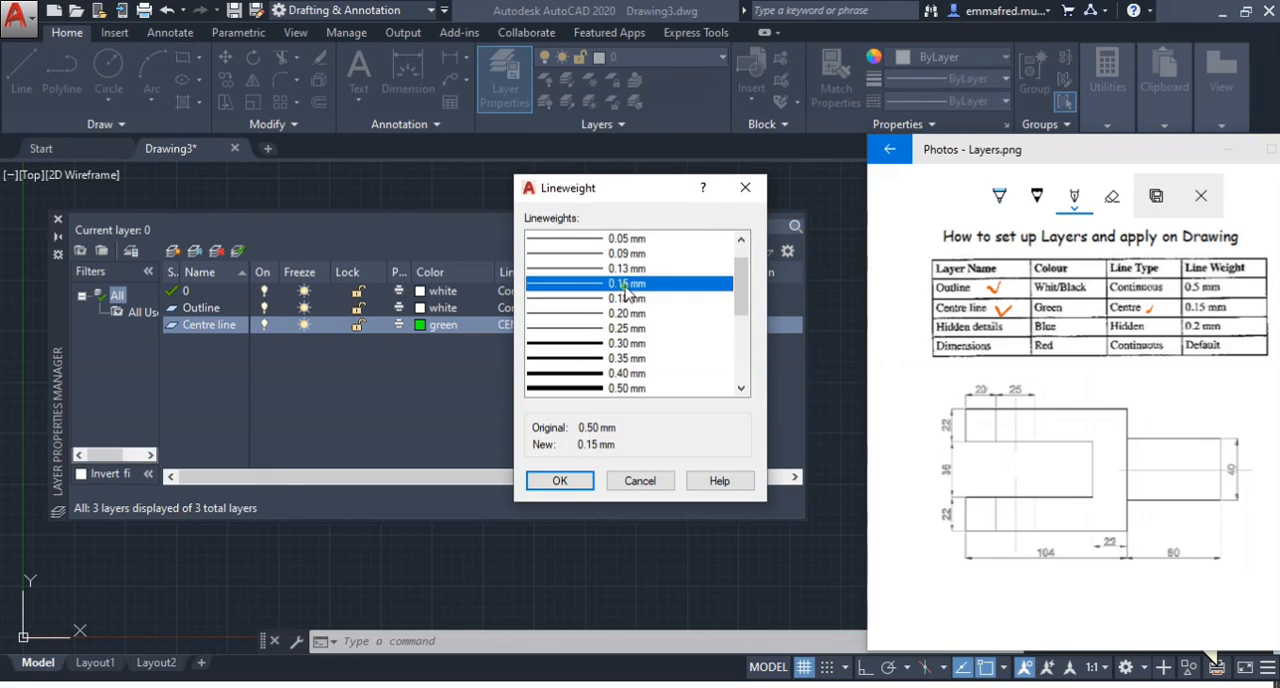
left_click(568, 481)
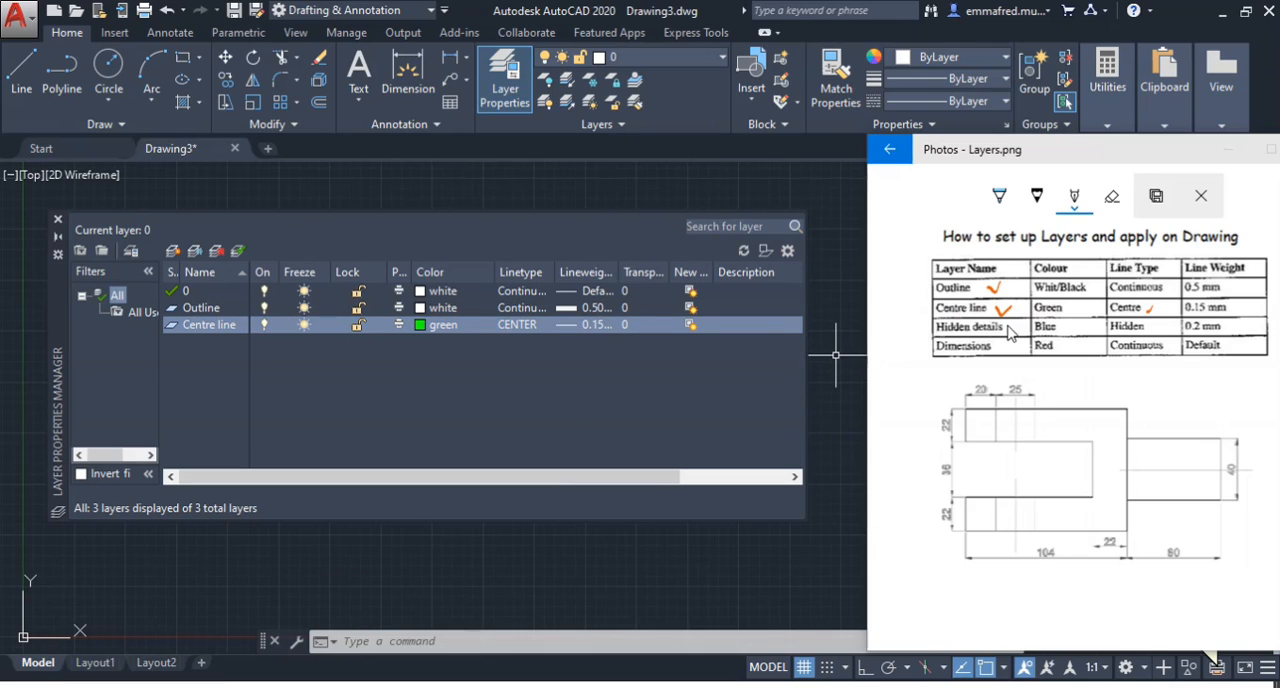
Tick the Hidden details row in the reference table and create a new layer named Hidden Details
left_click_drag(1006, 323, 1022, 318)
left_click(187, 357)
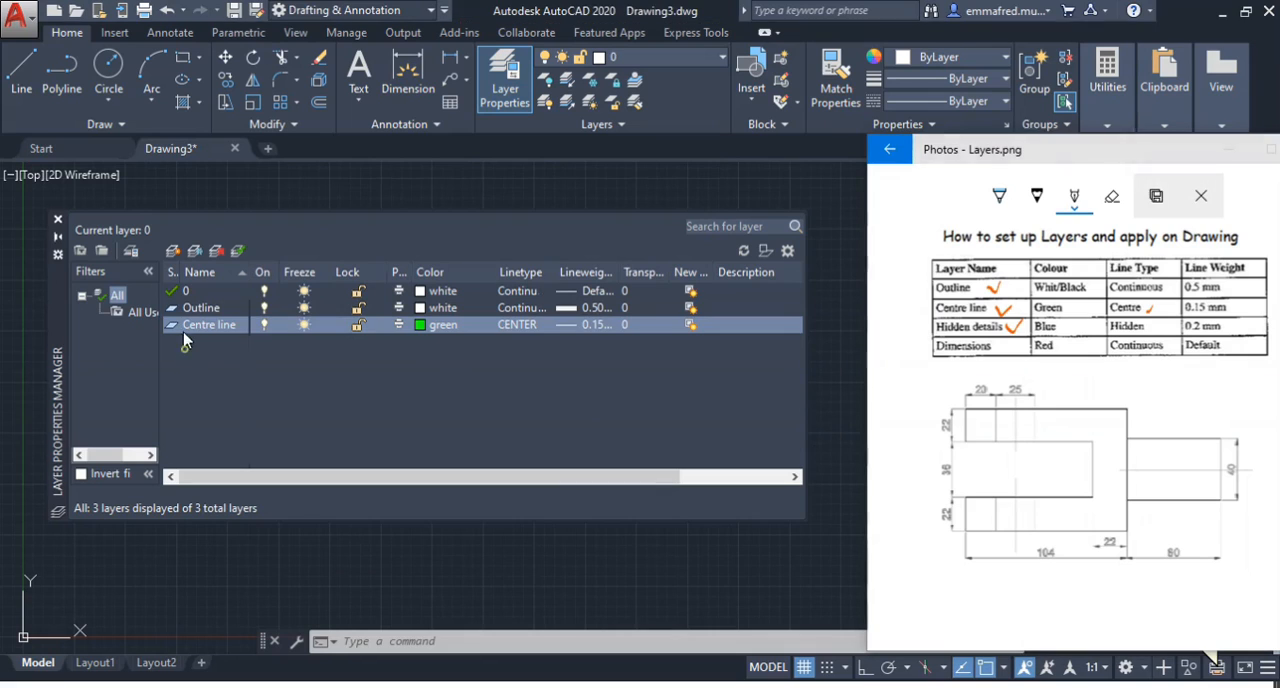
left_click(174, 251)
type("Hidden Details")
key("Return")
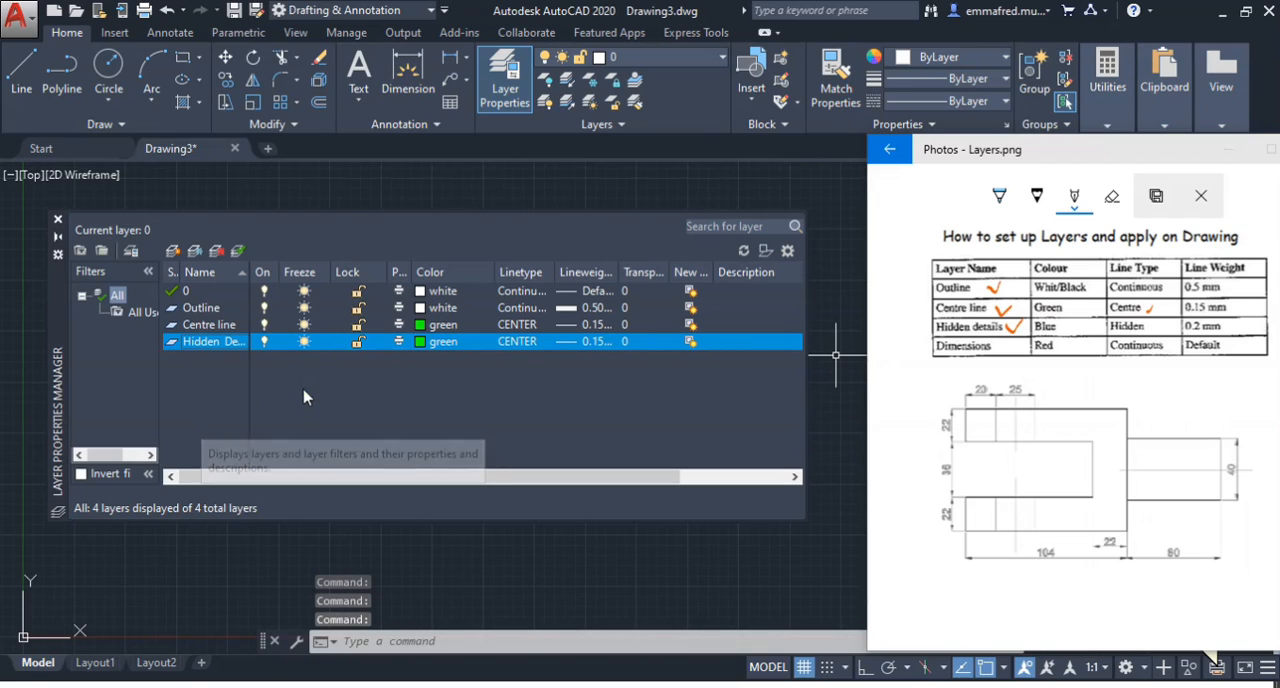
Set the Hidden Details layer's colour to blue
left_click(426, 344)
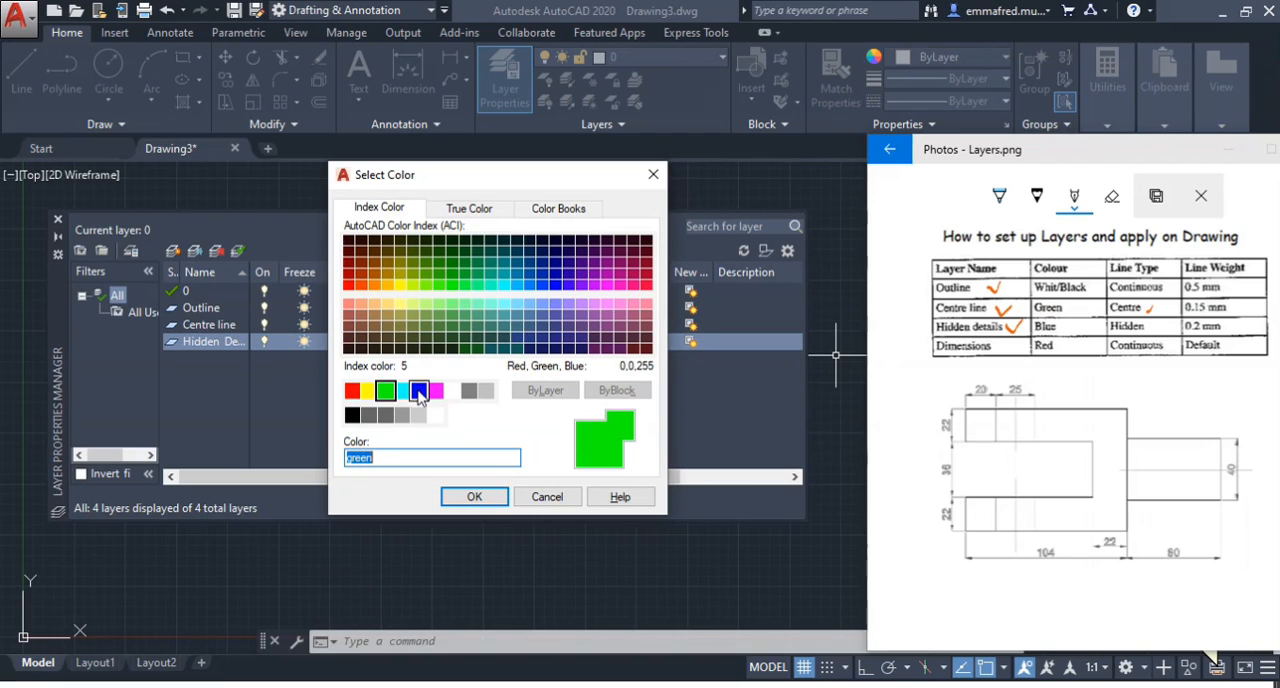
left_click(419, 391)
left_click(474, 496)
Load the HIDDEN linetype from acad.lin and assign it to the Hidden Details layer
left_click(517, 342)
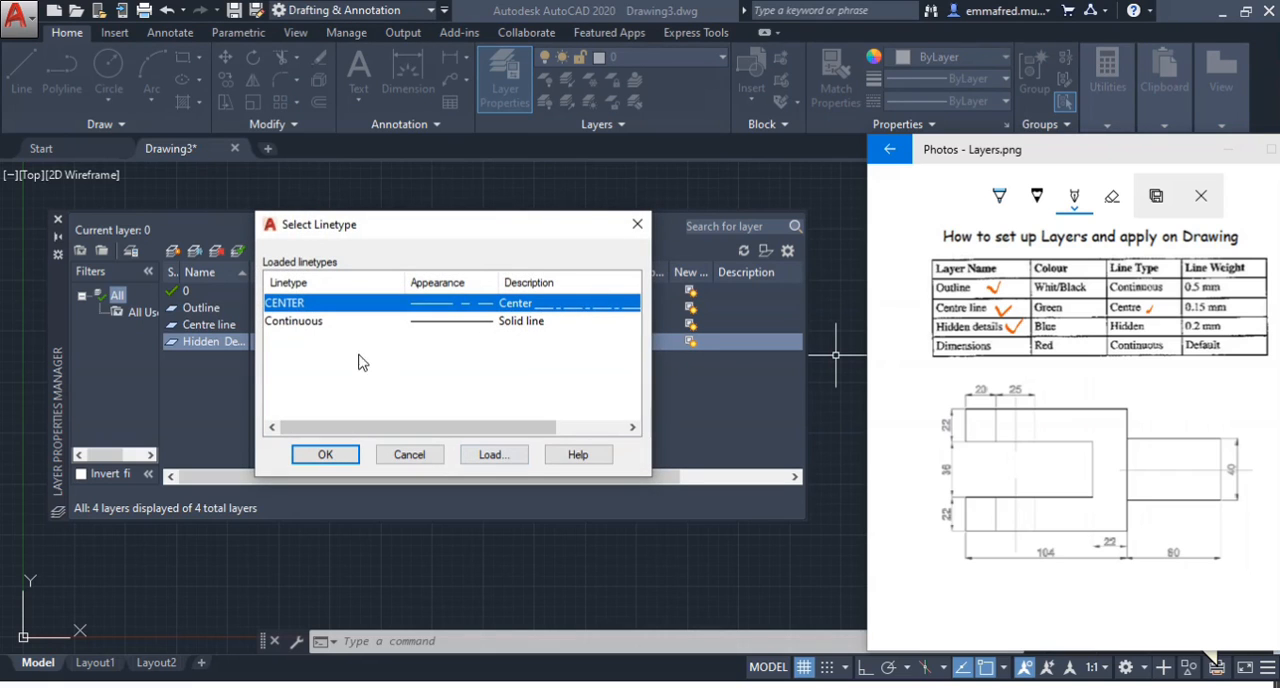
left_click(491, 454)
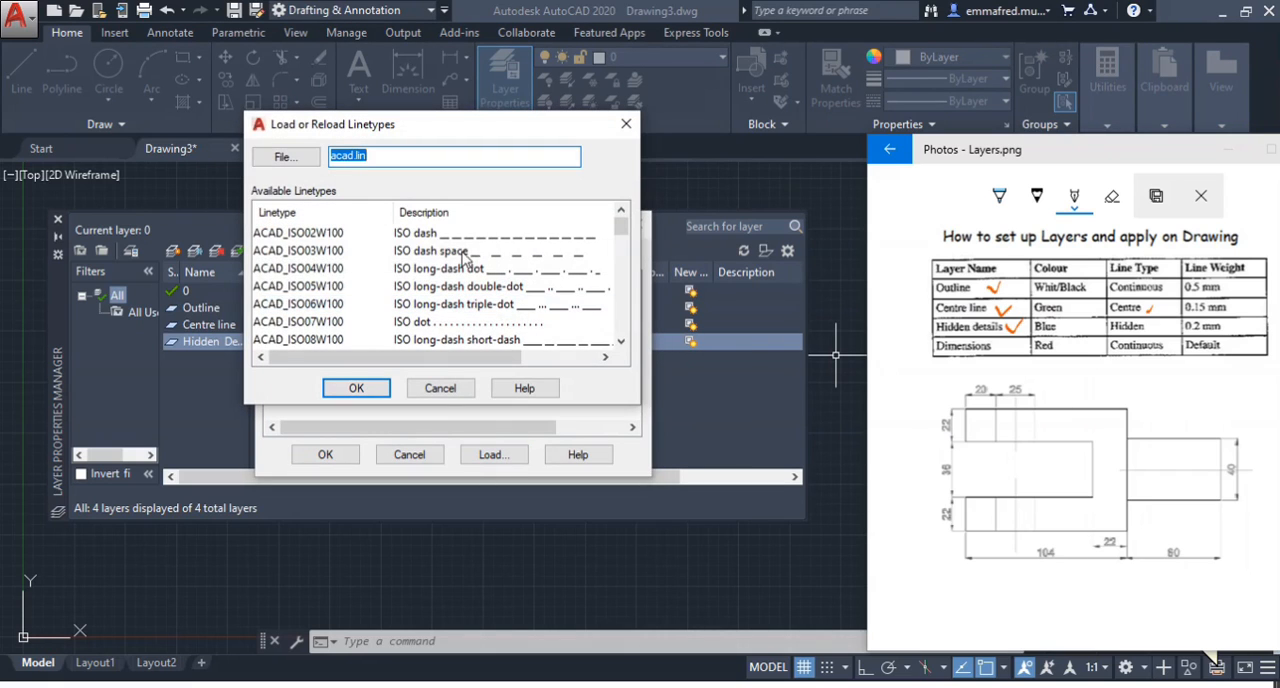
left_click(280, 287)
scroll(285, 305, "down", 8)
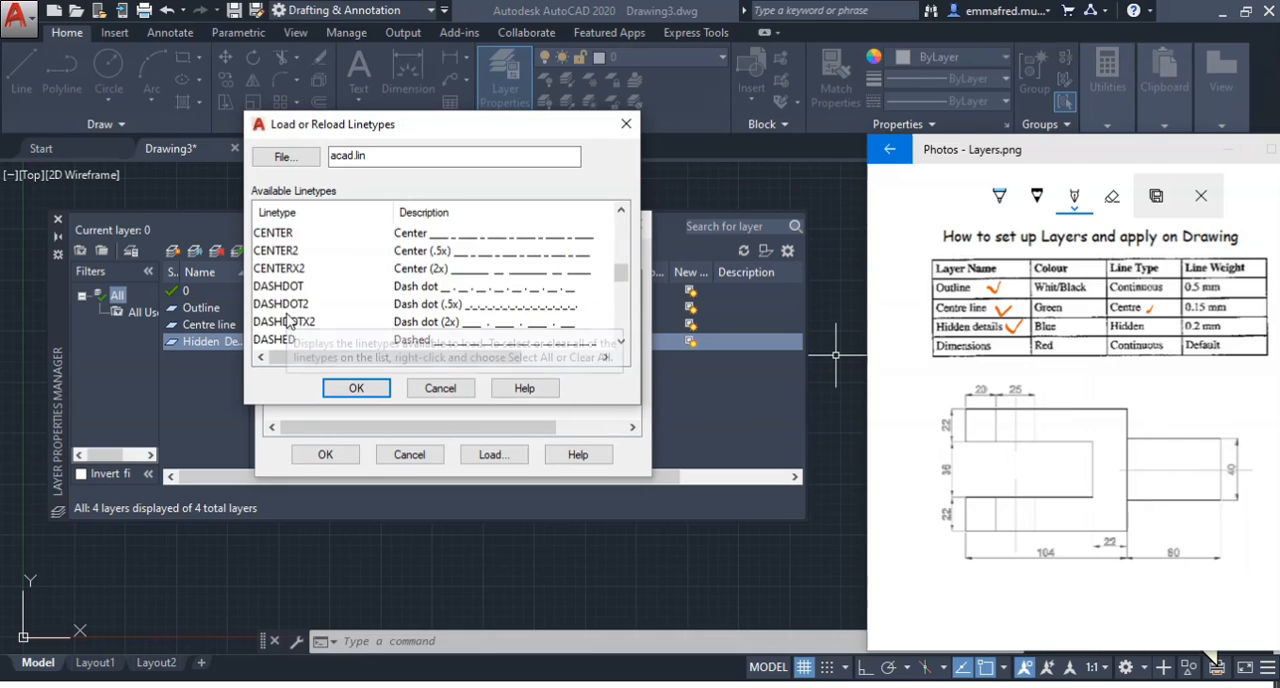
scroll(288, 320, "down", 2)
scroll(290, 300, "down", 2)
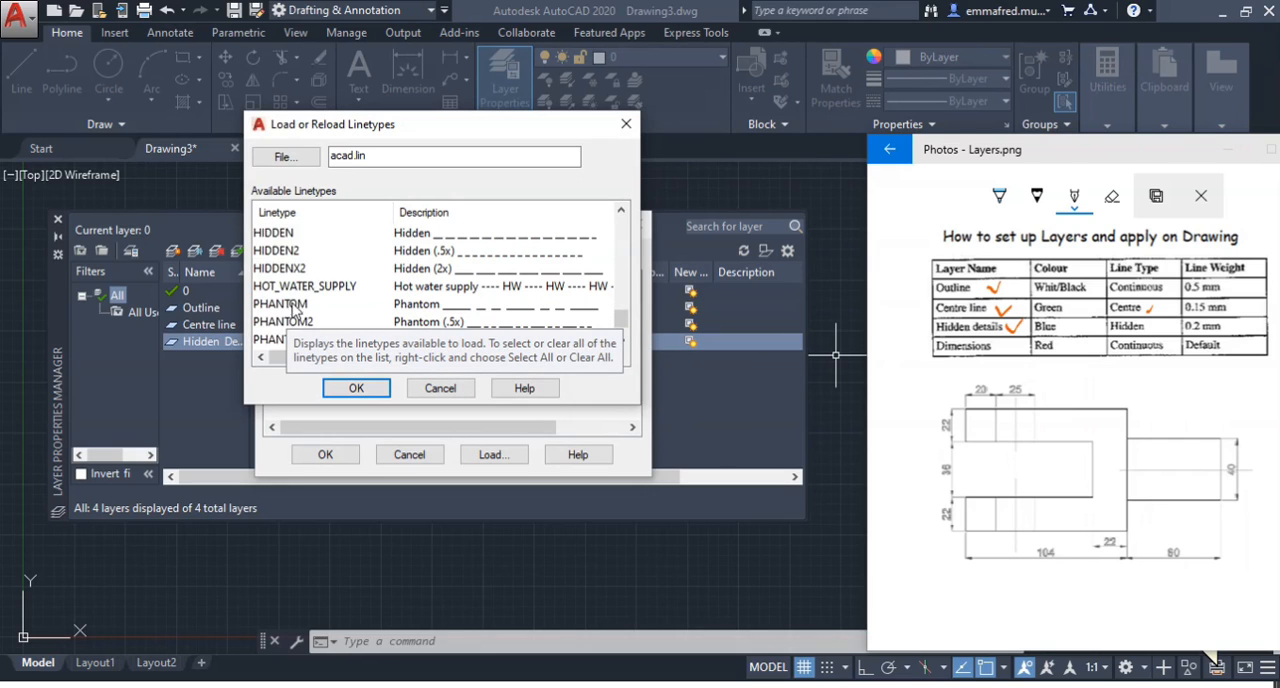
left_click(278, 233)
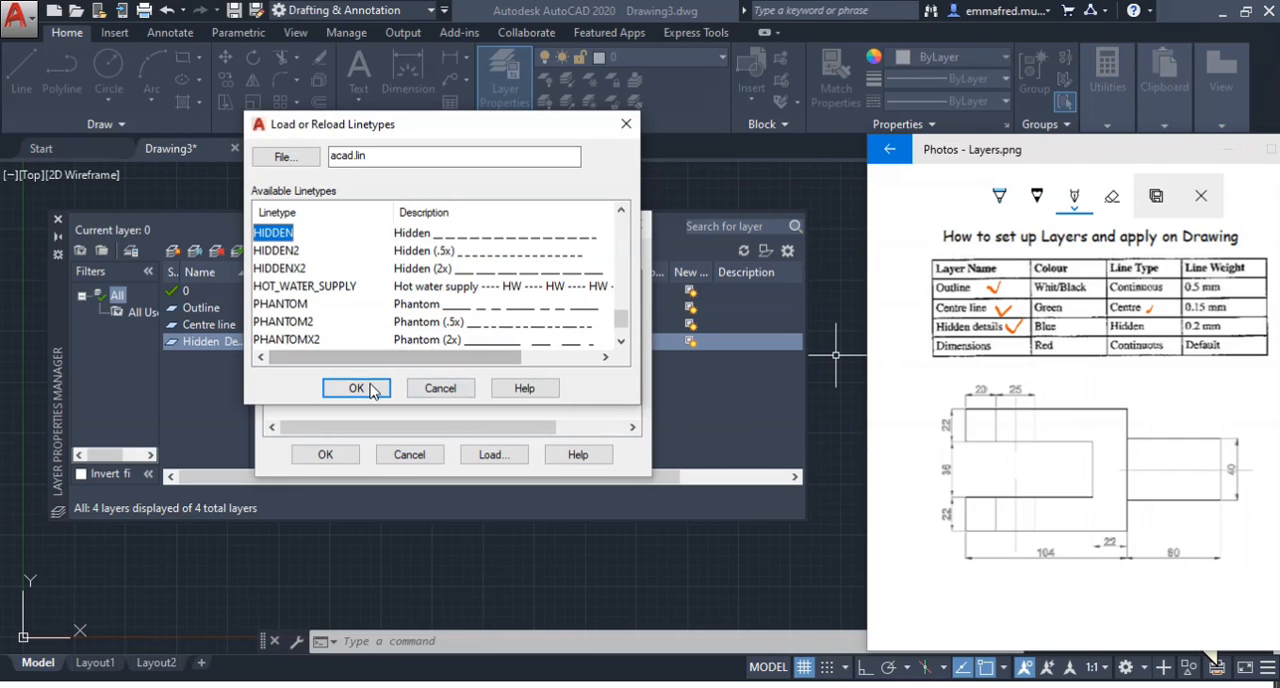
left_click(352, 388)
left_click(292, 339)
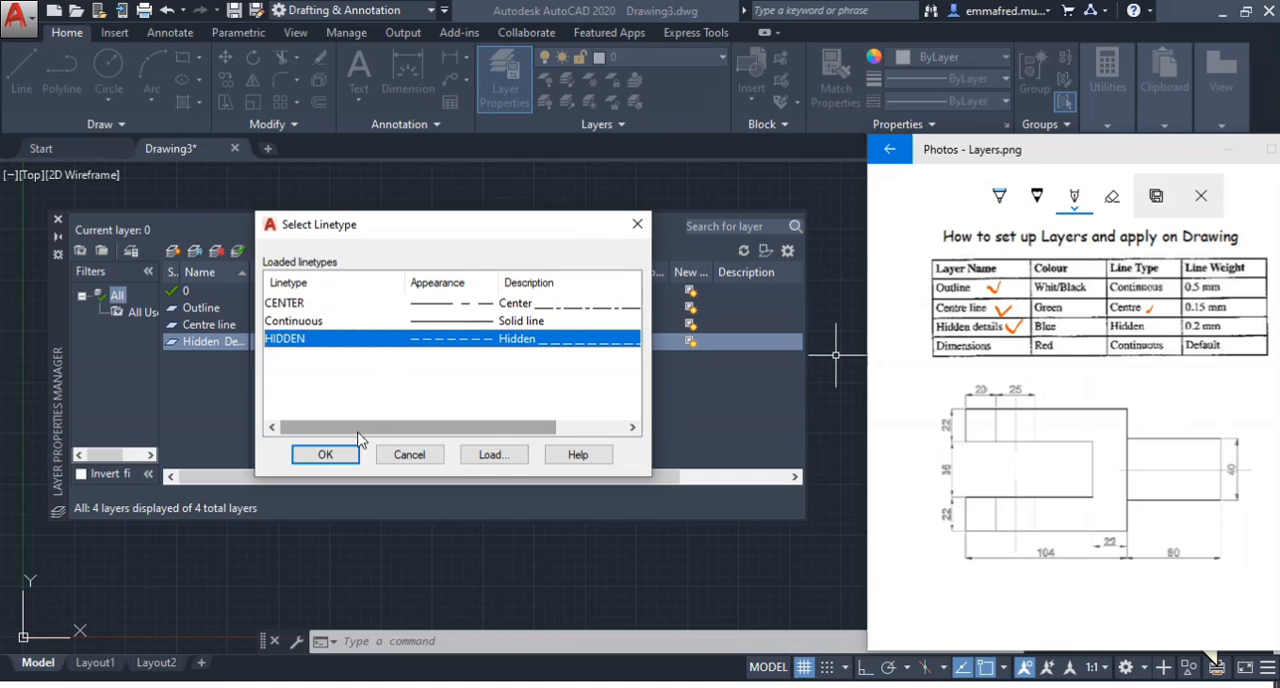
left_click(326, 455)
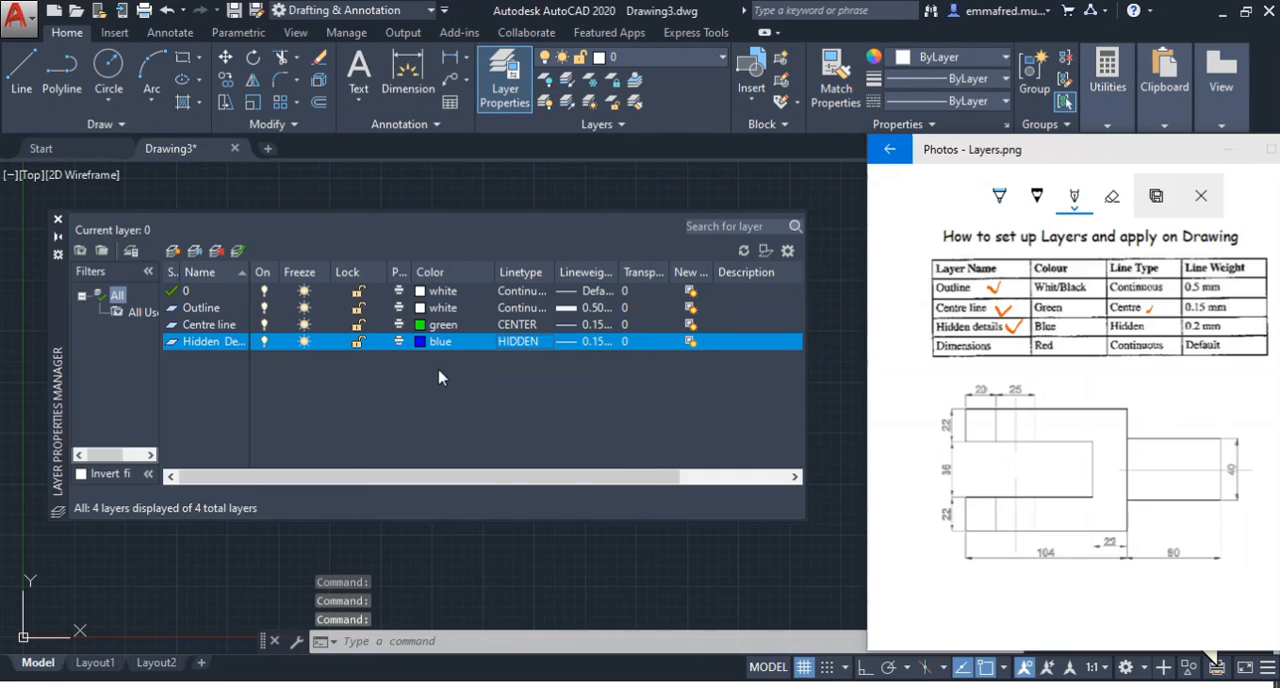
Set the Hidden Details layer's lineweight to 0.20 mm
left_click(592, 344)
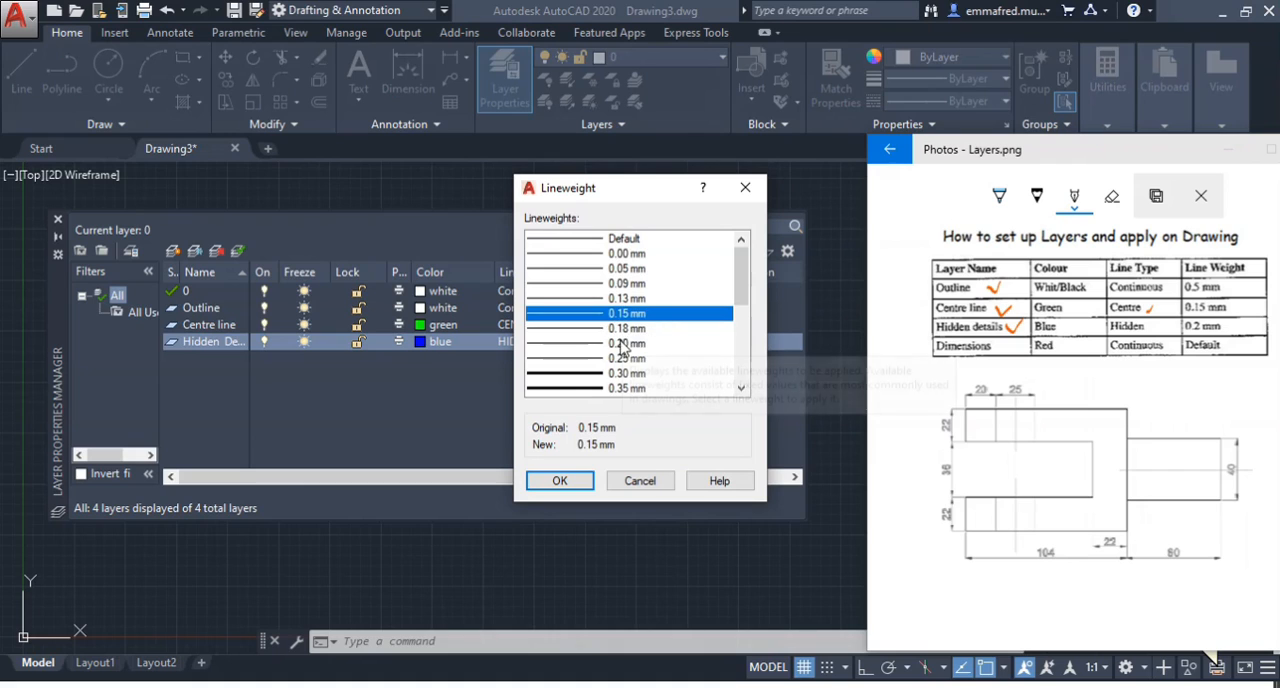
left_click(628, 343)
left_click(560, 481)
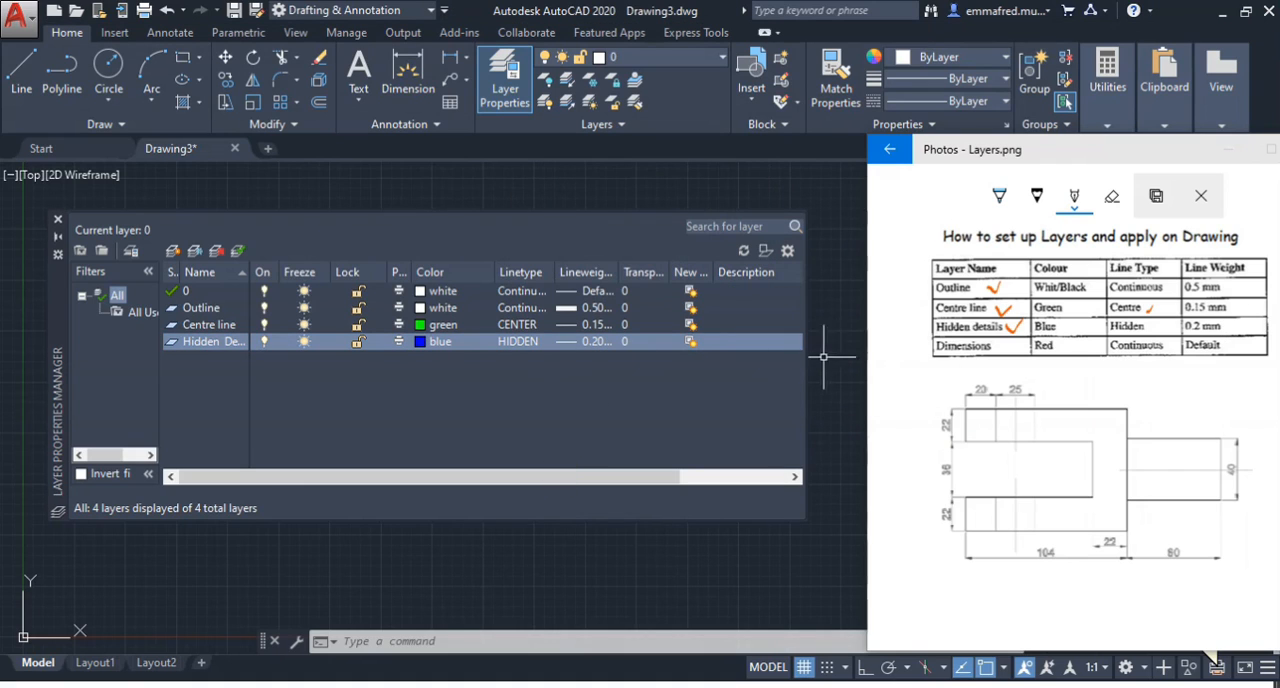
Mark the Dimensions row in the reference table and create a new layer named Dimensions
left_click_drag(988, 346, 1013, 344)
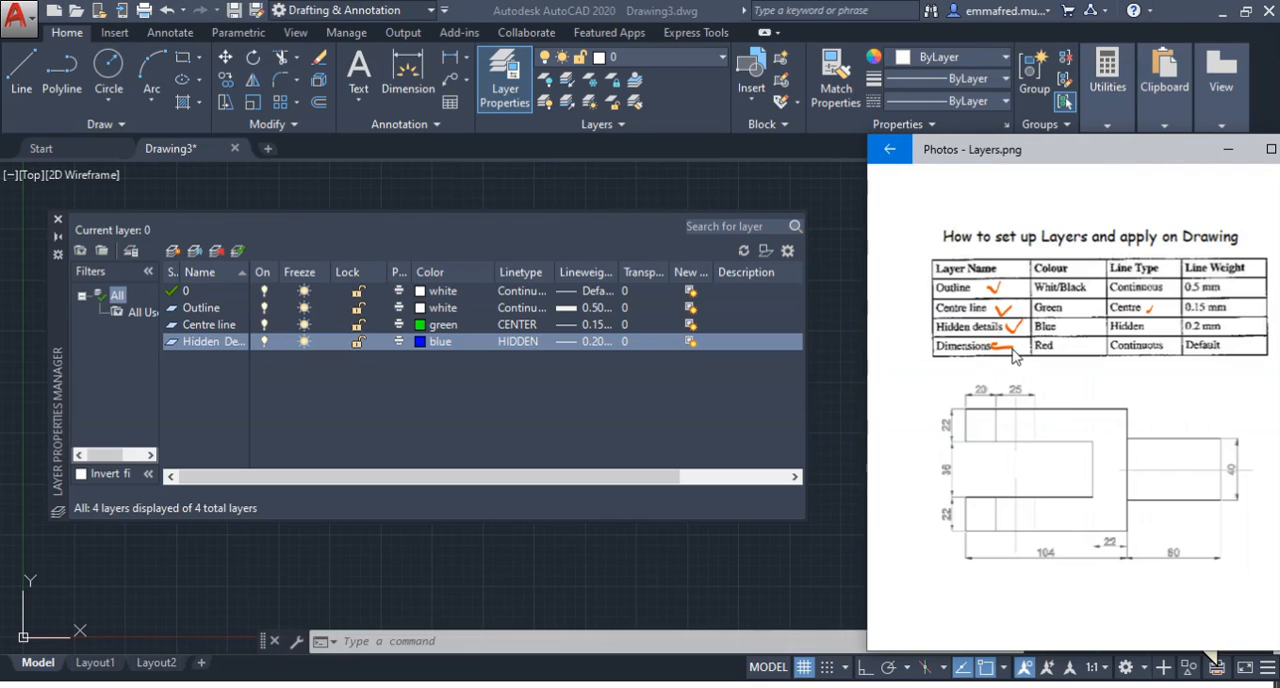
left_click(540, 381)
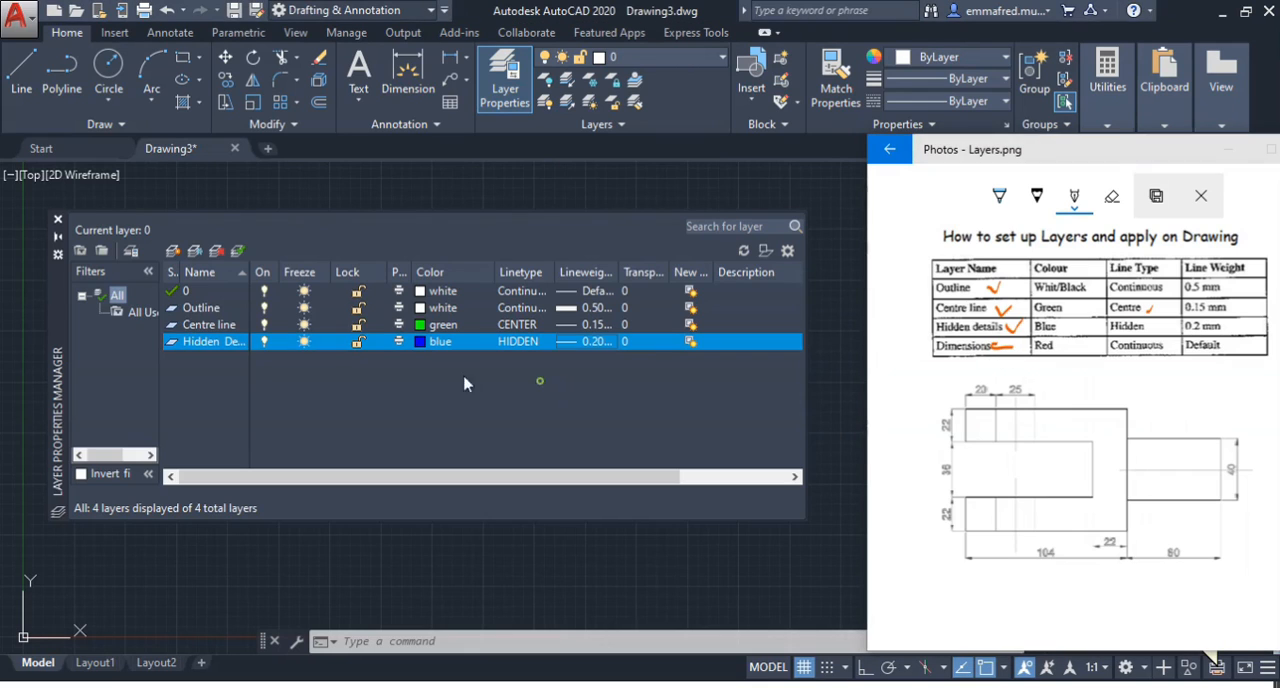
left_click(173, 250)
type("D")
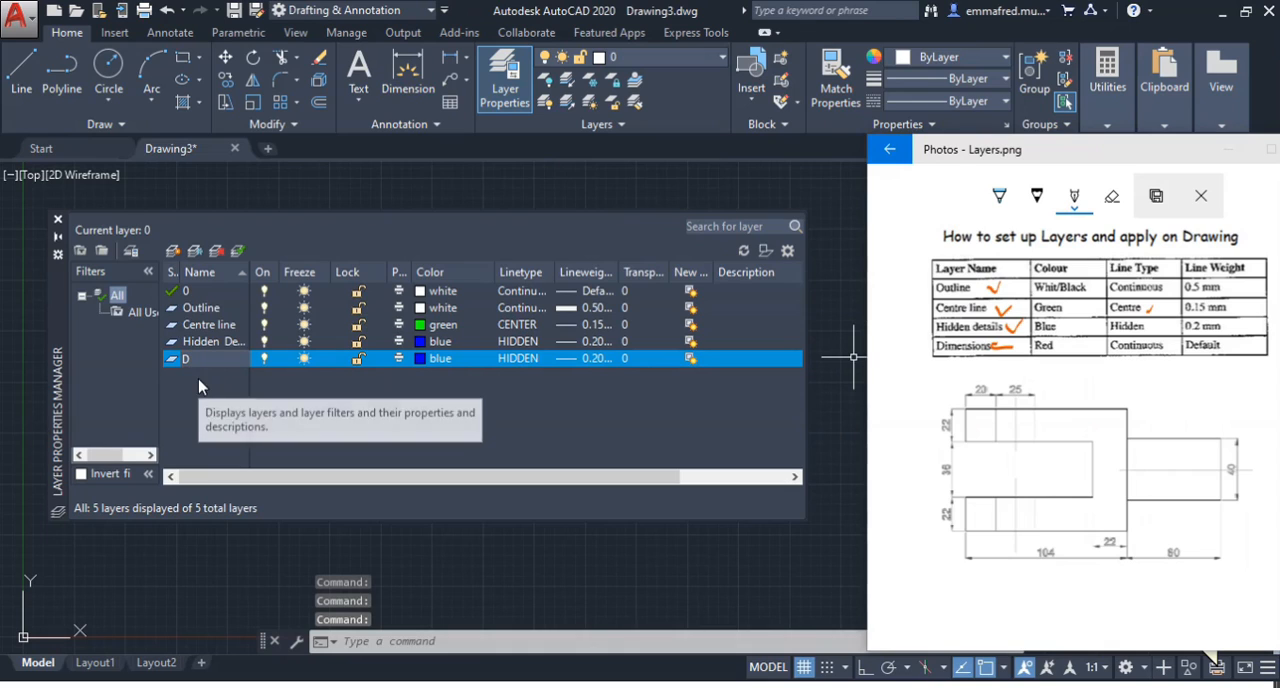
type("imensions")
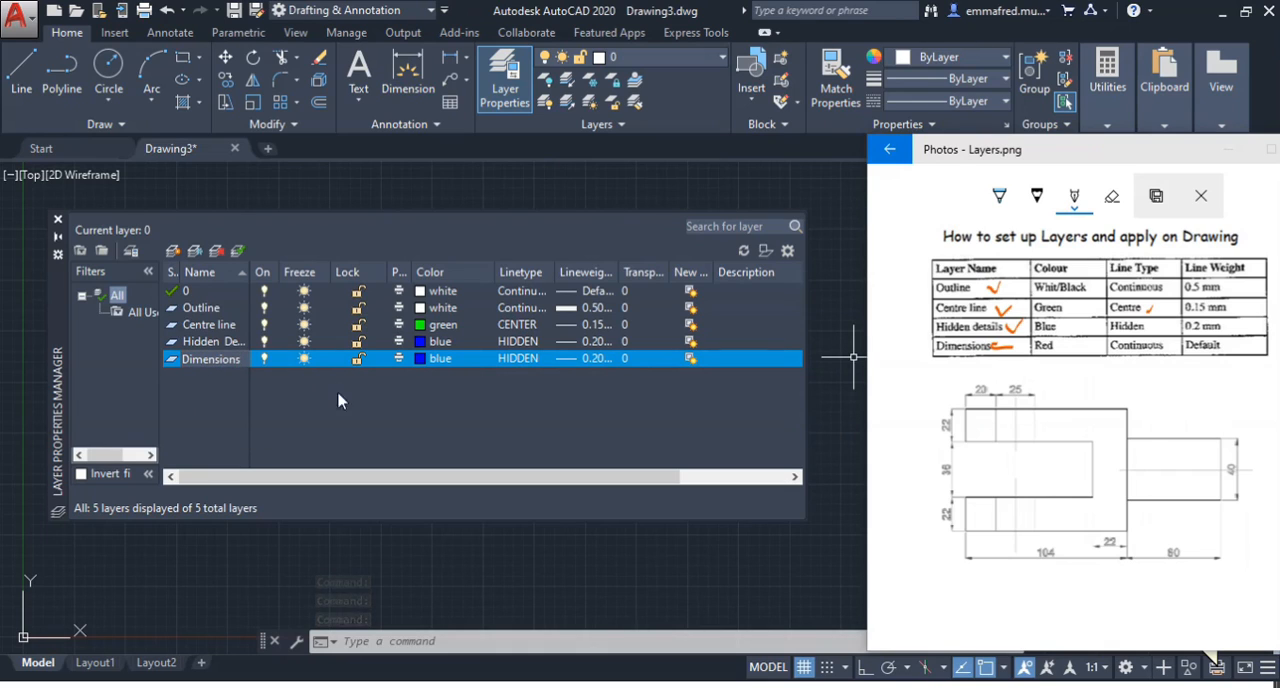
left_click(346, 402)
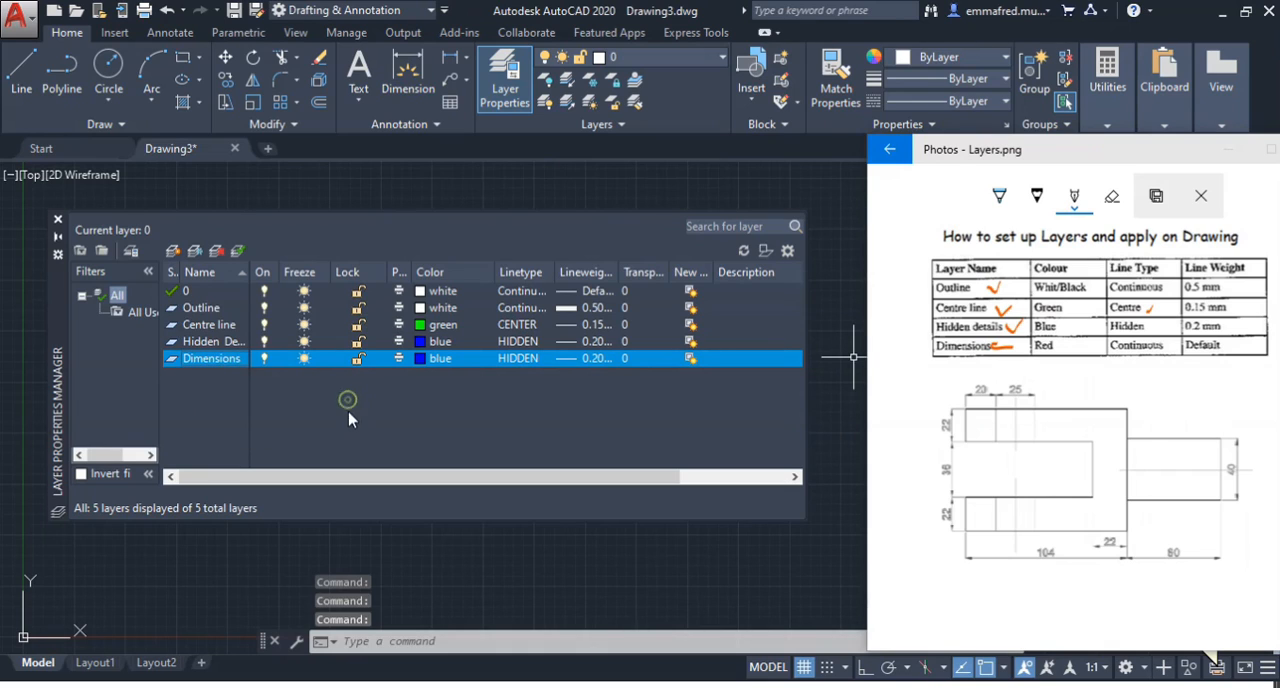
Set the Dimensions layer's colour to red
left_click(421, 360)
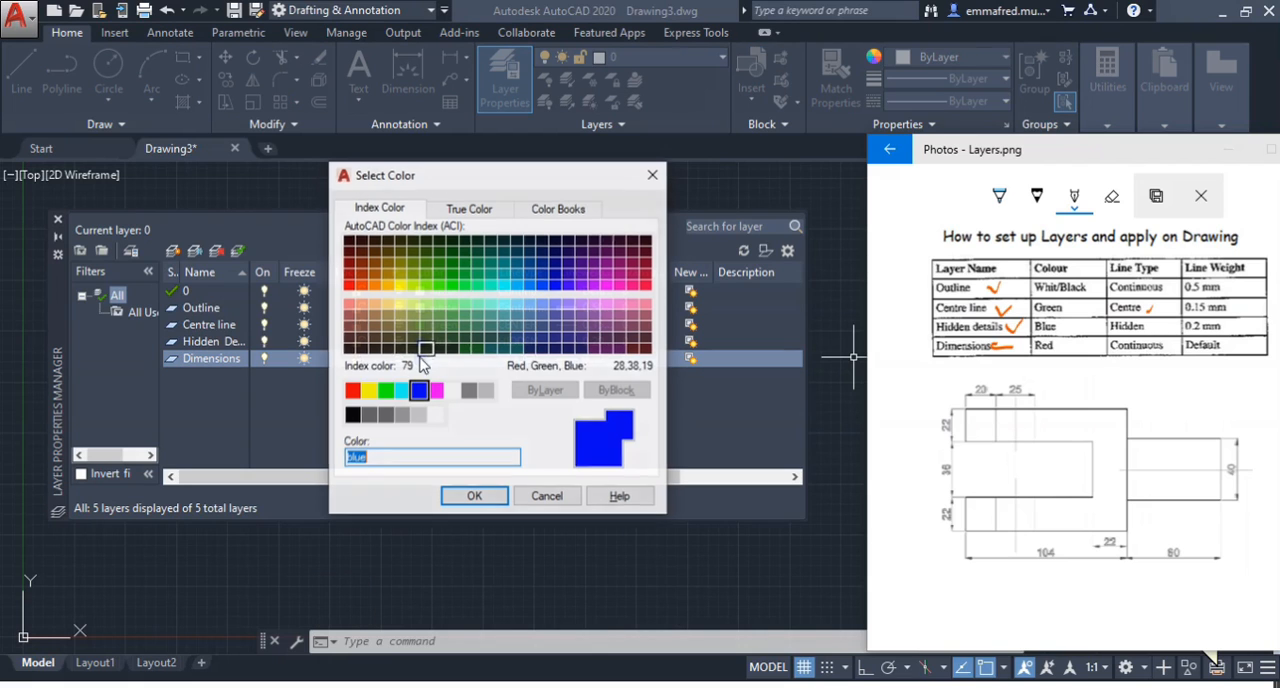
left_click(352, 390)
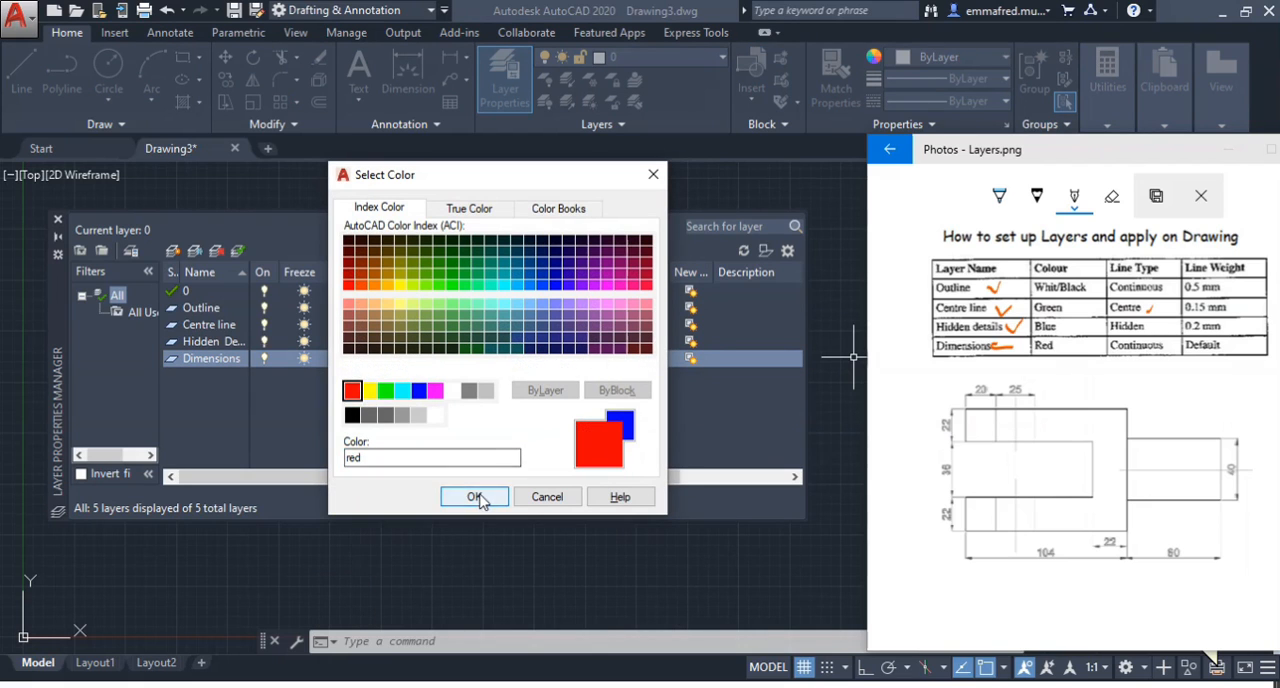
left_click(474, 496)
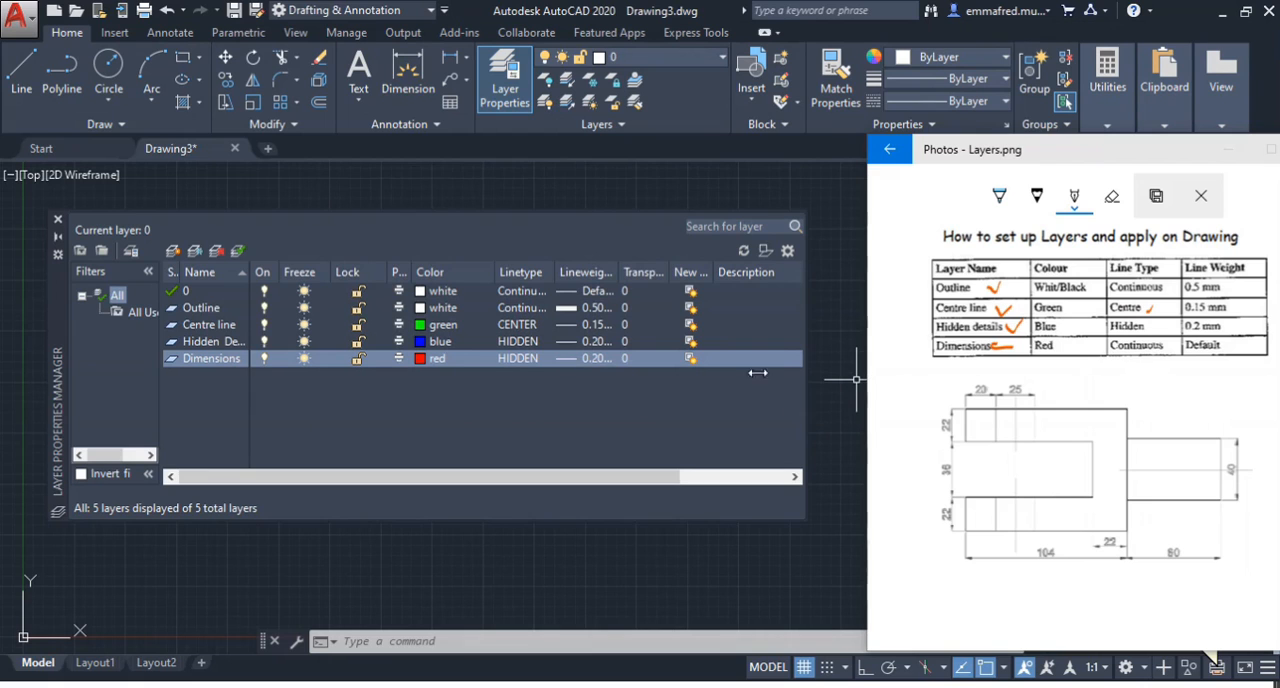
Set the Dimensions layer's linetype to Continuous and its lineweight to Default
left_click(517, 362)
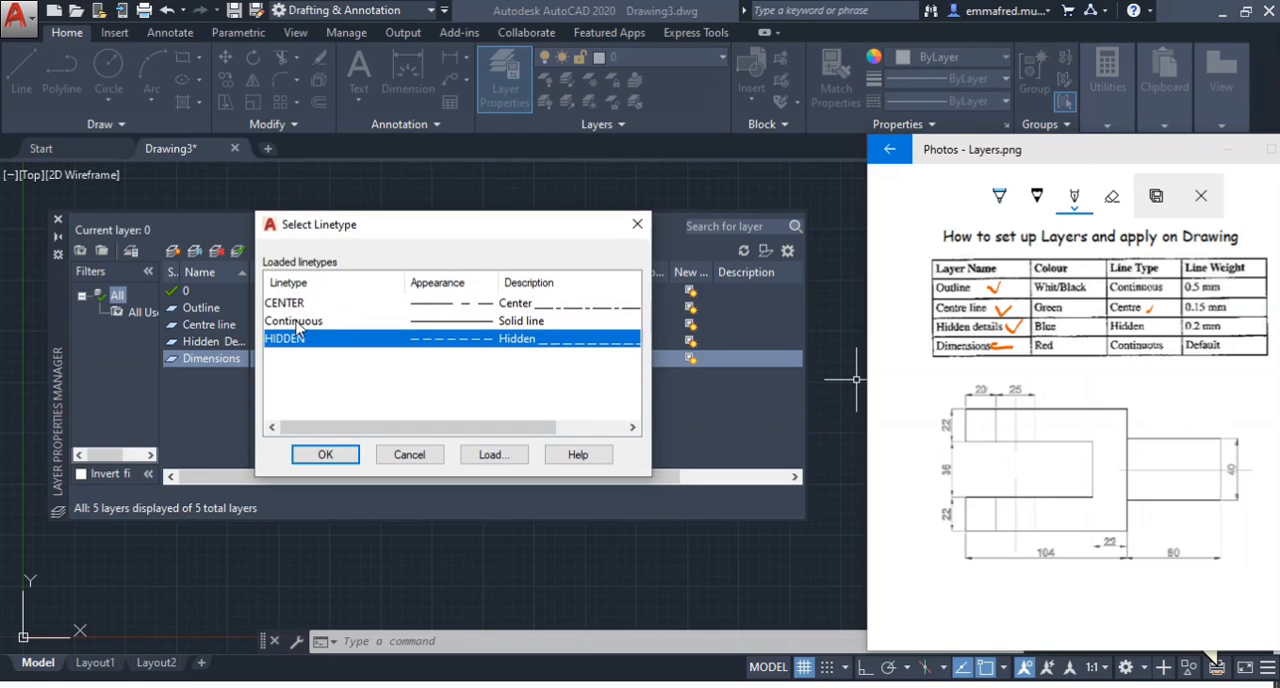
left_click(296, 321)
left_click(325, 454)
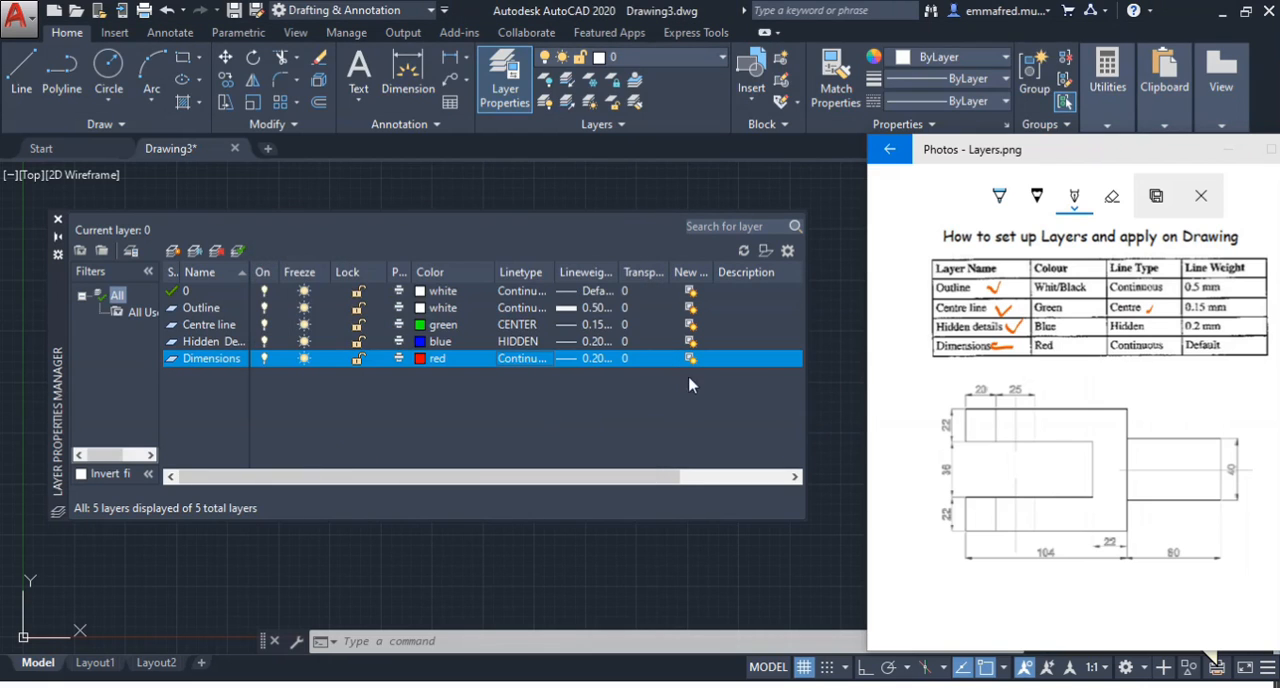
left_click(597, 359)
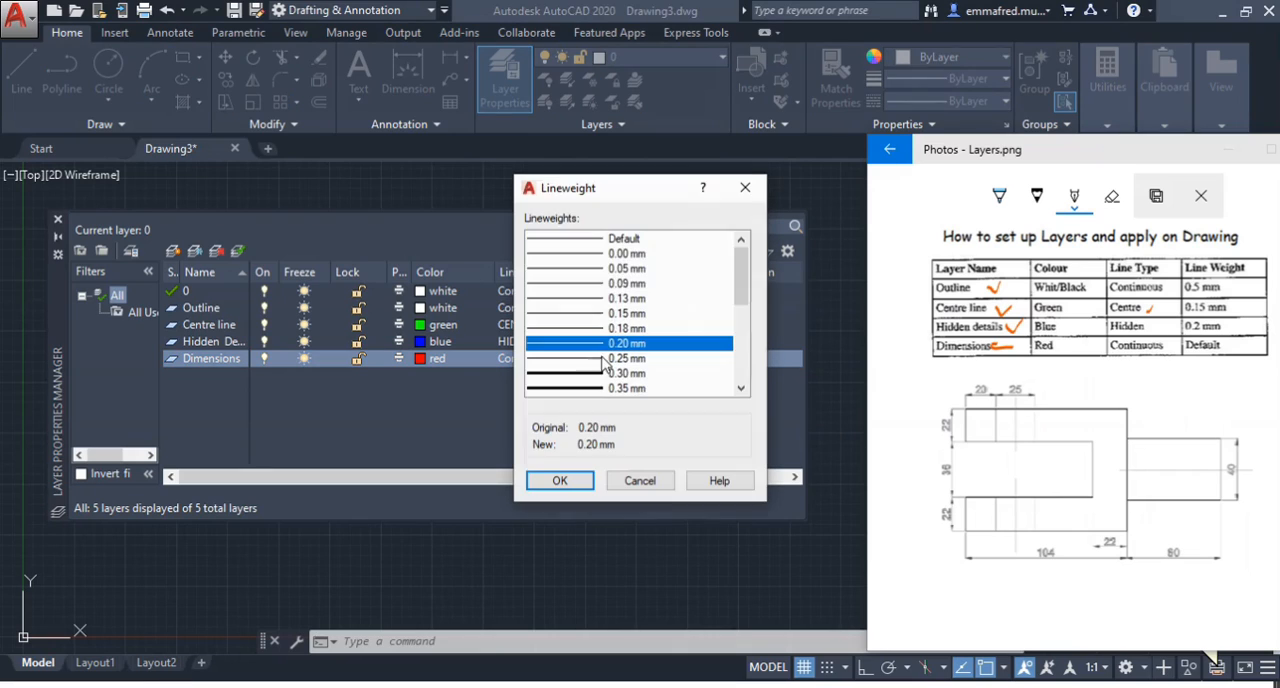
left_click(620, 240)
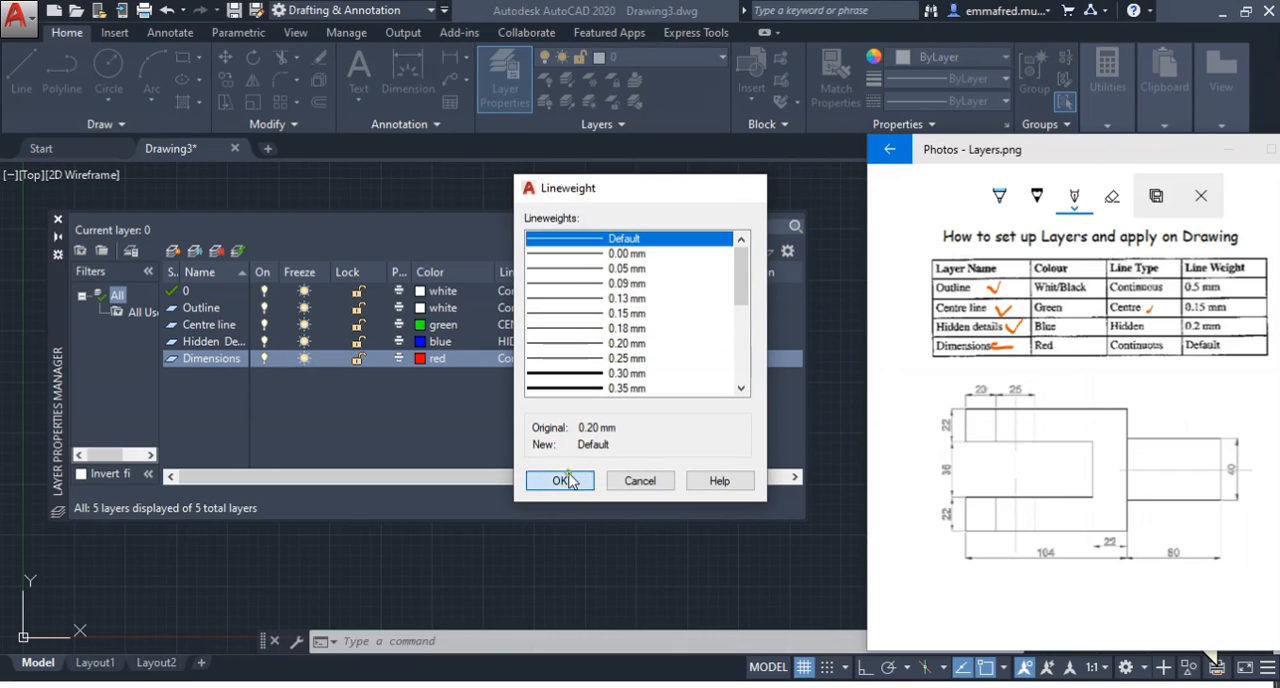
left_click(560, 481)
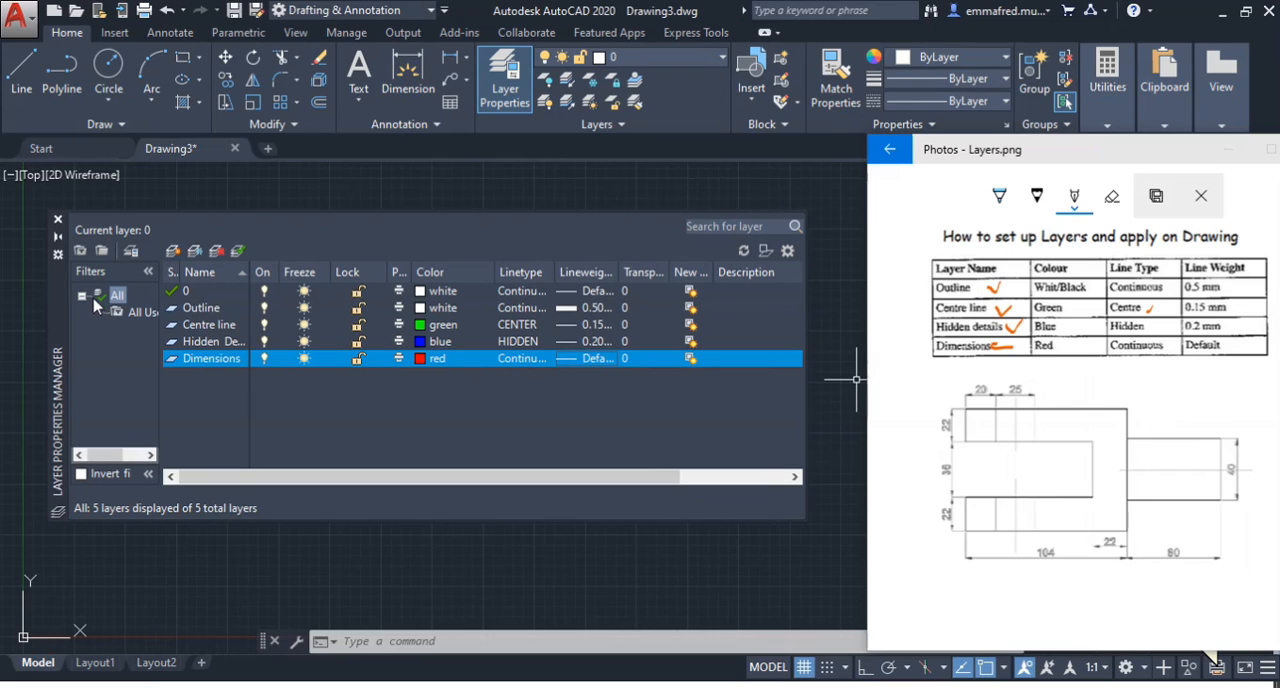
Review the four new layers, close the layer manager, and check the list of layers available for drawing
left_click(214, 308)
left_click(207, 325)
left_click(205, 341)
left_click(211, 359)
left_click(210, 360)
left_click(197, 416)
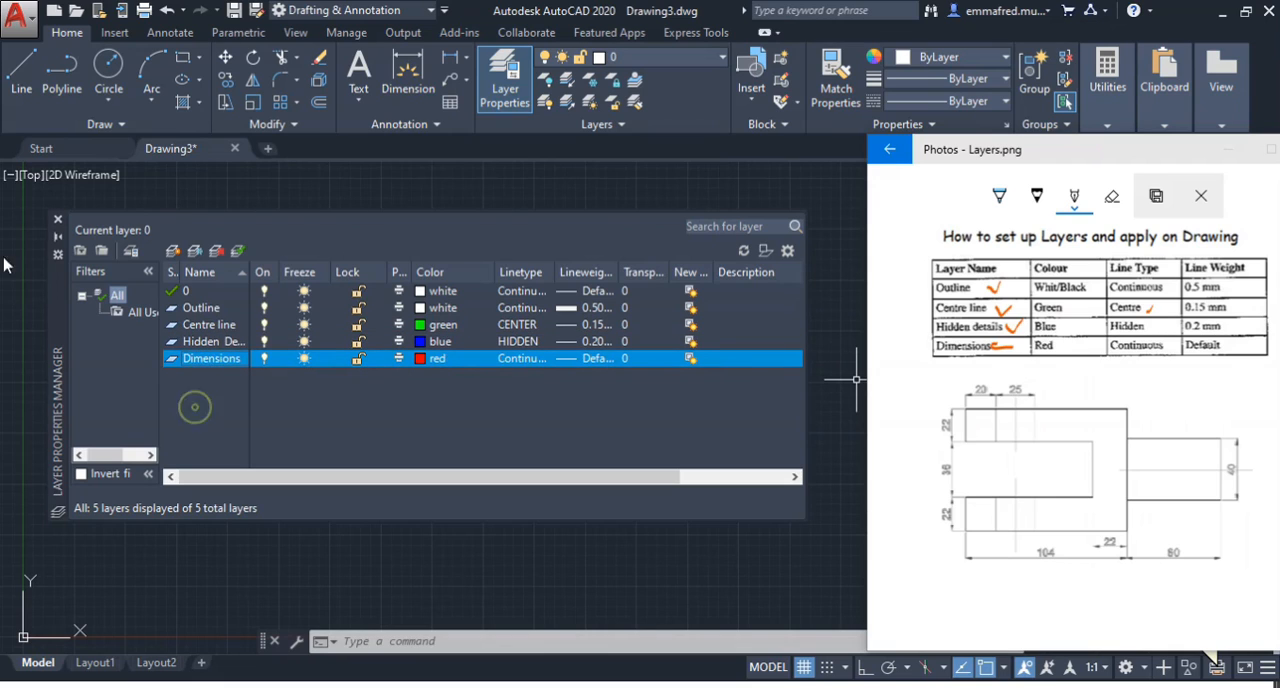
left_click(57, 220)
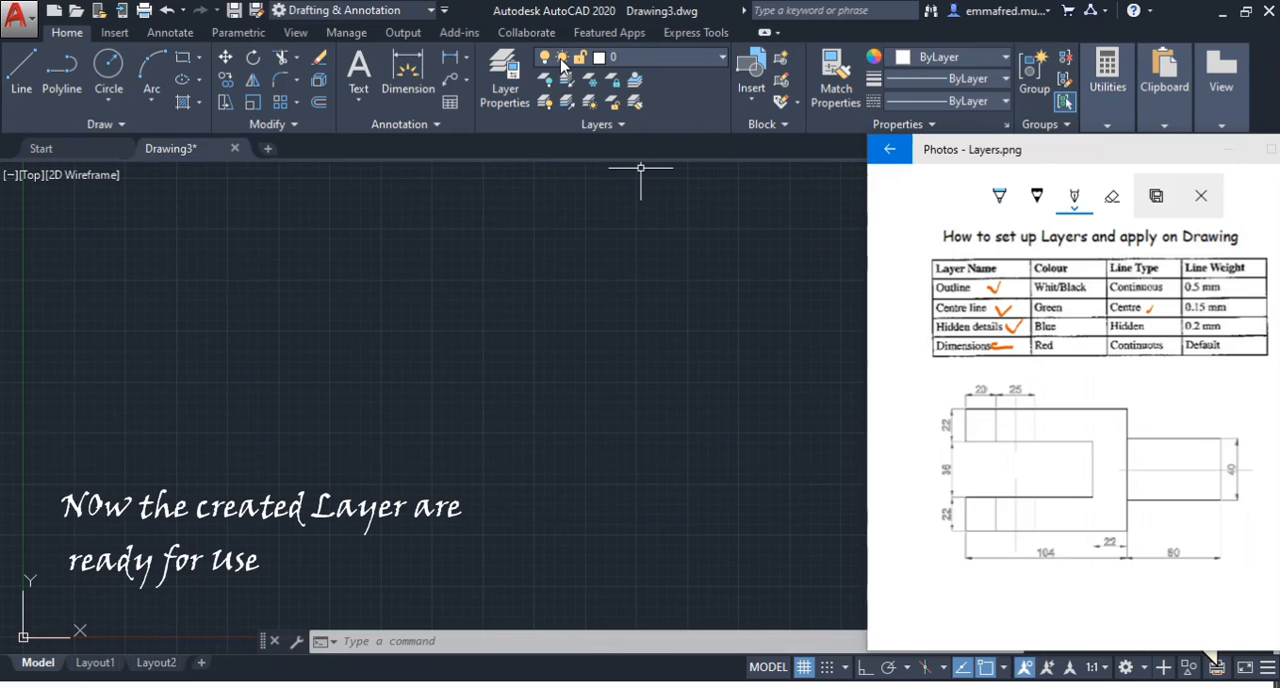
left_click(712, 60)
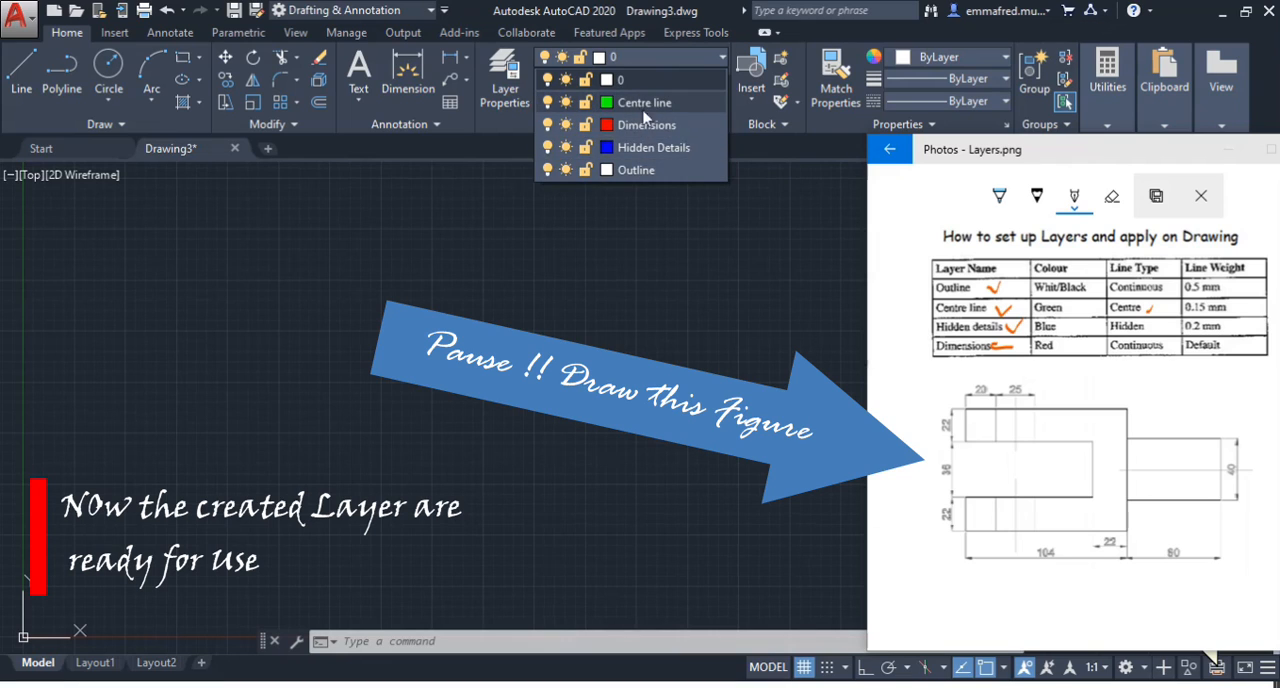
left_click(622, 245)
Draw the fork's lower end edge 22 long and its bottom edge 104 long with the Line command
left_click(21, 72)
left_click(312, 358)
type("22")
key("Return")
type("104")
key("Return")
scroll(620, 443, "down", 10)
scroll(679, 330, "up", 2)
key("Escape")
Draw the rest of the fork outline with segments of 82, 36, 82, 22 and 104, closing it at the bottom edge's end
left_click(22, 80)
left_click(511, 489)
scroll(580, 494, "up", 4)
type("82")
key("Return")
type("36")
key("Return")
type("82")
key("Return")
type("22")
key("Return")
type("104")
Offset the horizontal axis line by 20 to each side for the shank's upper and lower edges
key("Return")
left_click(687, 544)
Draw a horizontal line at the fork's mid-height through the shank area to serve as its axis
left_click(23, 89)
scroll(630, 434, "up", 5)
scroll(415, 426, "down", 5)
left_click(432, 425)
left_click(752, 425)
key("Escape")
left_click(634, 390)
left_click(580, 448)
type("o")
key("Return")
type("20")
Offset the fork's long vertical edge outward by 60 to form the shank's end
key("Return")
left_click(551, 426)
left_click(520, 451)
key("Return")
type("60")
Trim the excess offset lines to leave a closed rectangular shank attached to the fork
key("Return")
left_click(476, 400)
left_click(560, 400)
key("Escape")
type("tr")
key("Return")
left_click(671, 397)
left_click(451, 377)
key("Escape")
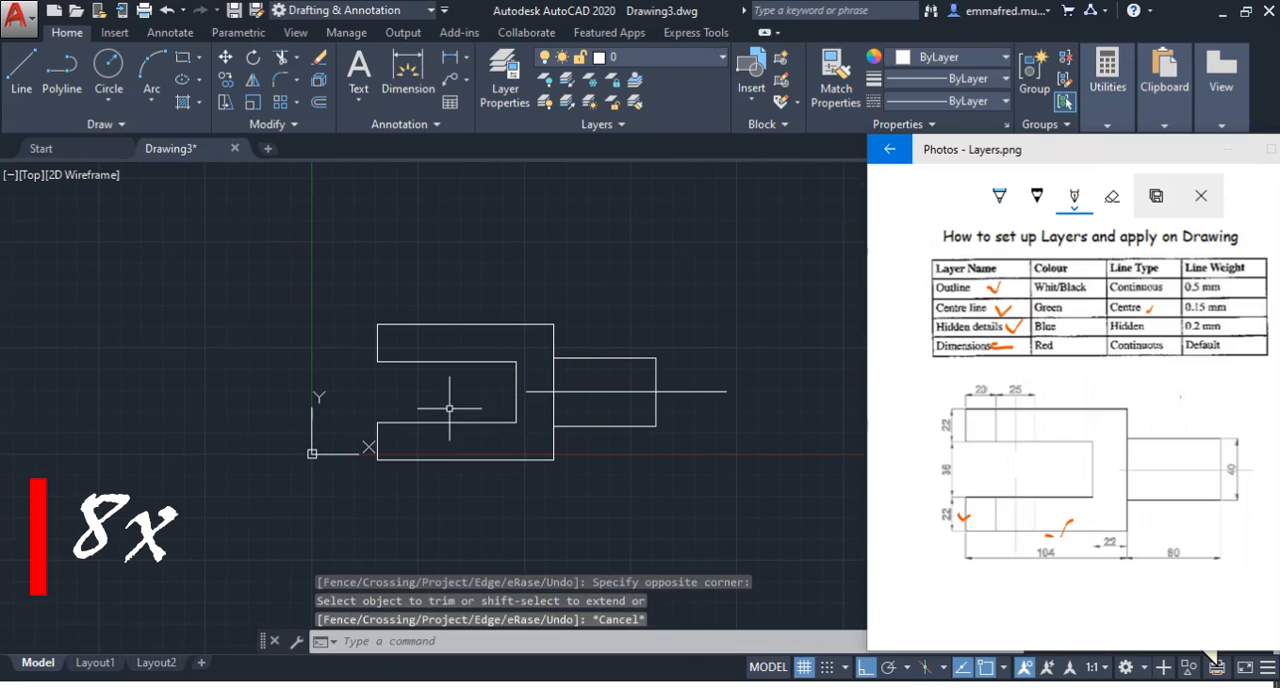
Offset the end edges of both fork arms inward by 20
type("o")
key("Return")
type("20")
key("Return")
left_click(378, 348)
left_click(377, 439)
left_click(458, 375)
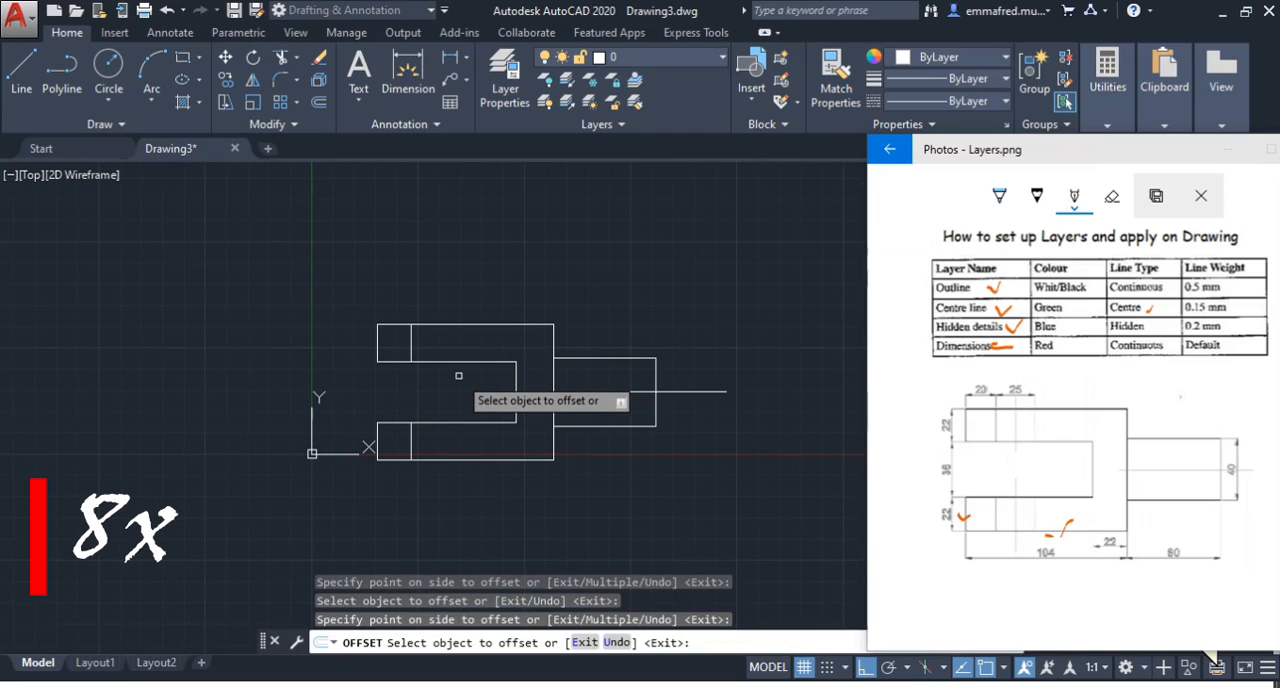
Offset the first inner vertical line of each fork arm by 25 toward the shank for the hole's second edge
key("Escape")
type("o")
key("Return")
type("25")
key("Return")
left_click(411, 340)
left_click(445, 372)
left_click(411, 438)
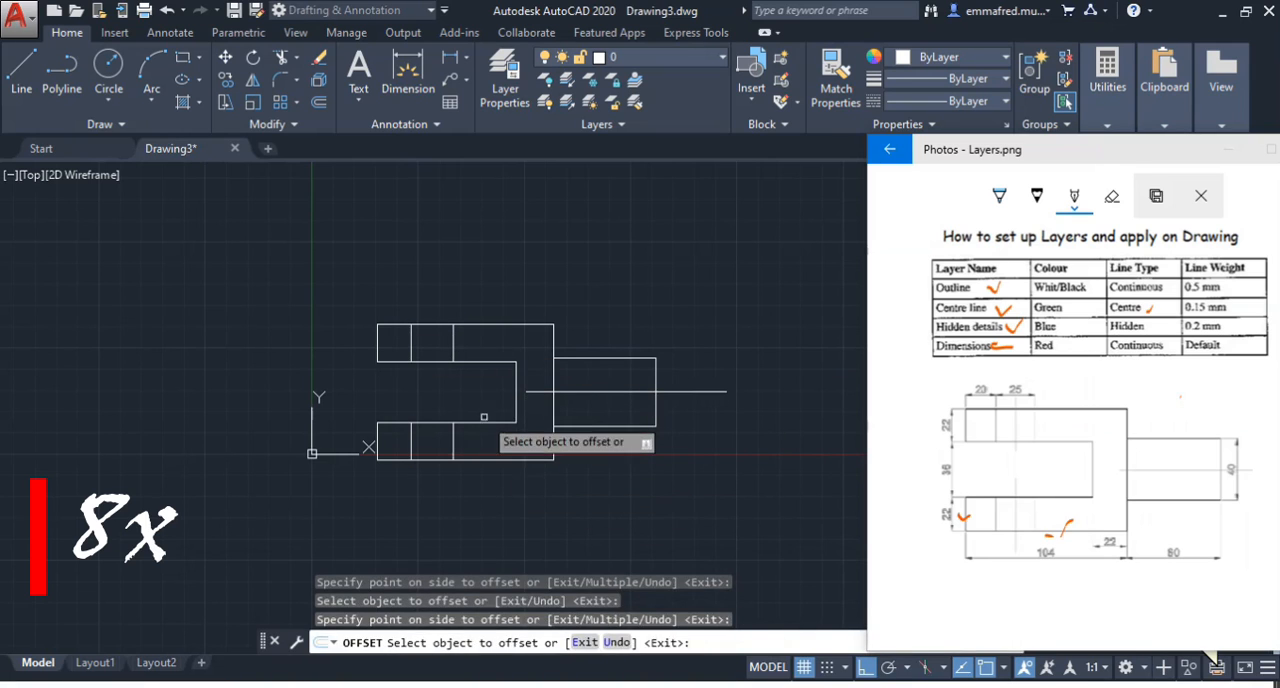
Offset the first inner vertical line of each fork arm by 12.5 to add the hole's centre lines
type("o")
key("Return")
type("12.5")
key("Return")
left_click(411, 343)
left_click(430, 345)
left_click(411, 447)
left_click(427, 441)
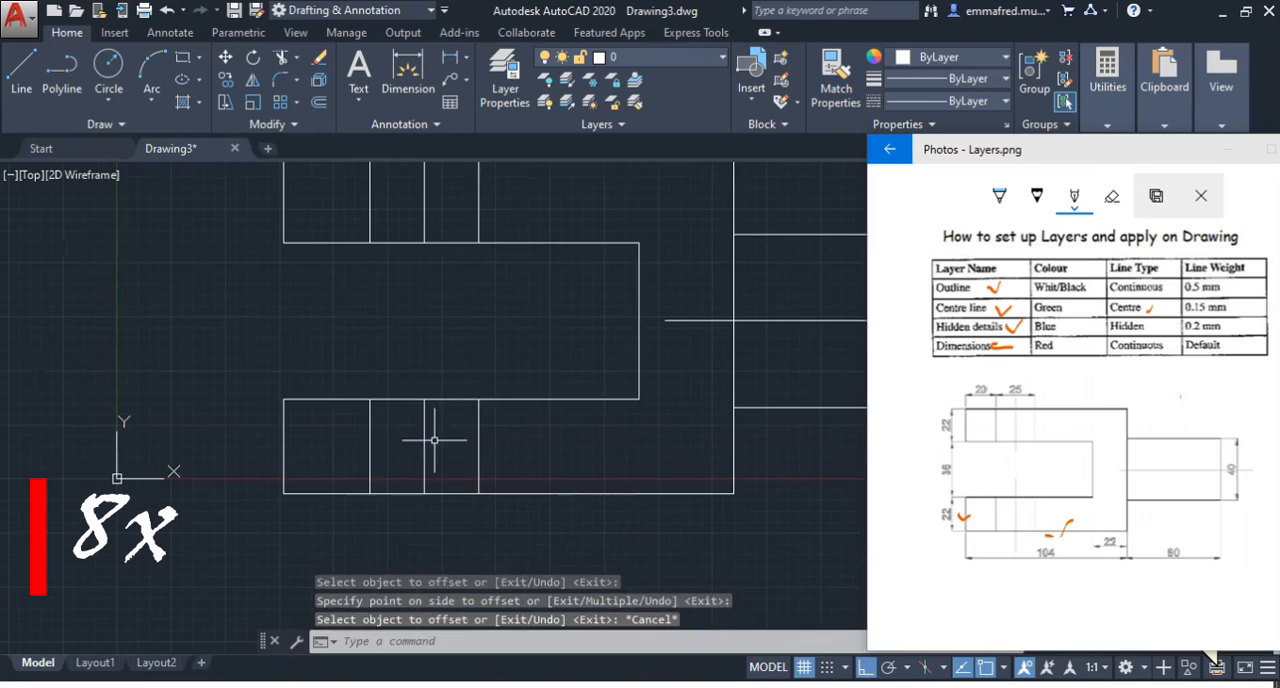
key("Escape")
Modify the Standard dimension style, setting the extension lines' offset from origin to 1 and adjusting the text settings
scroll(300, 475, "down", 5)
type("d")
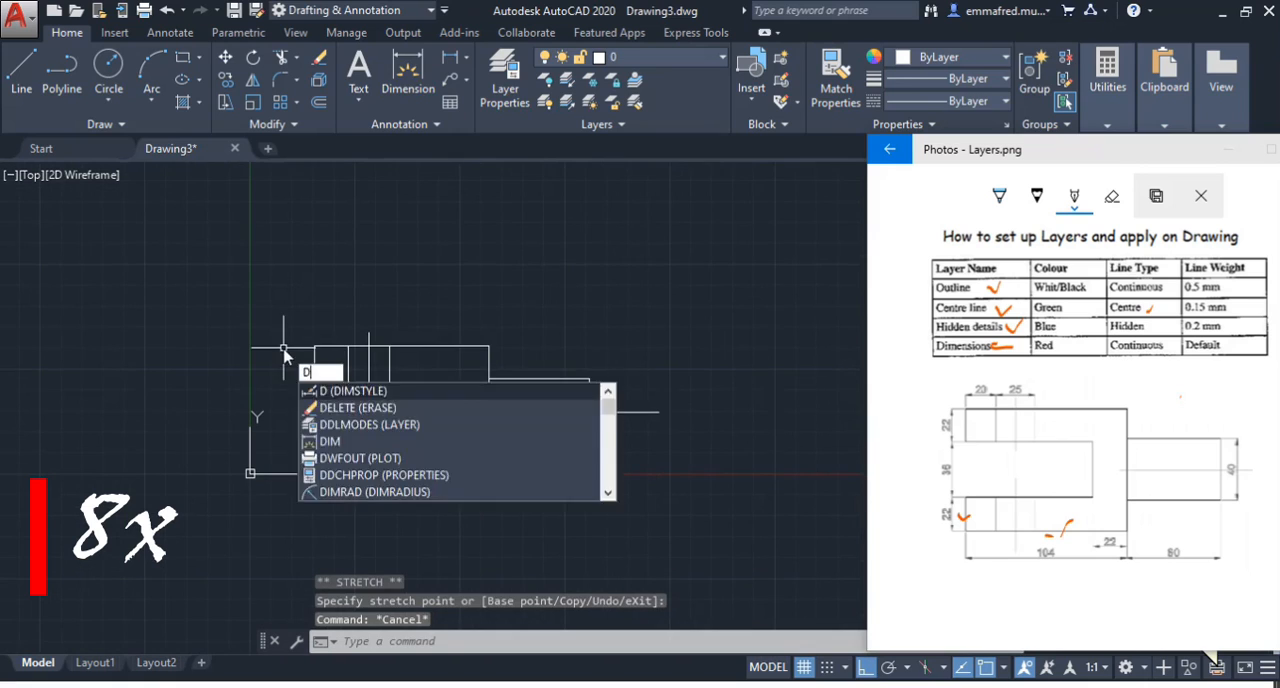
key("Return")
left_click(836, 307)
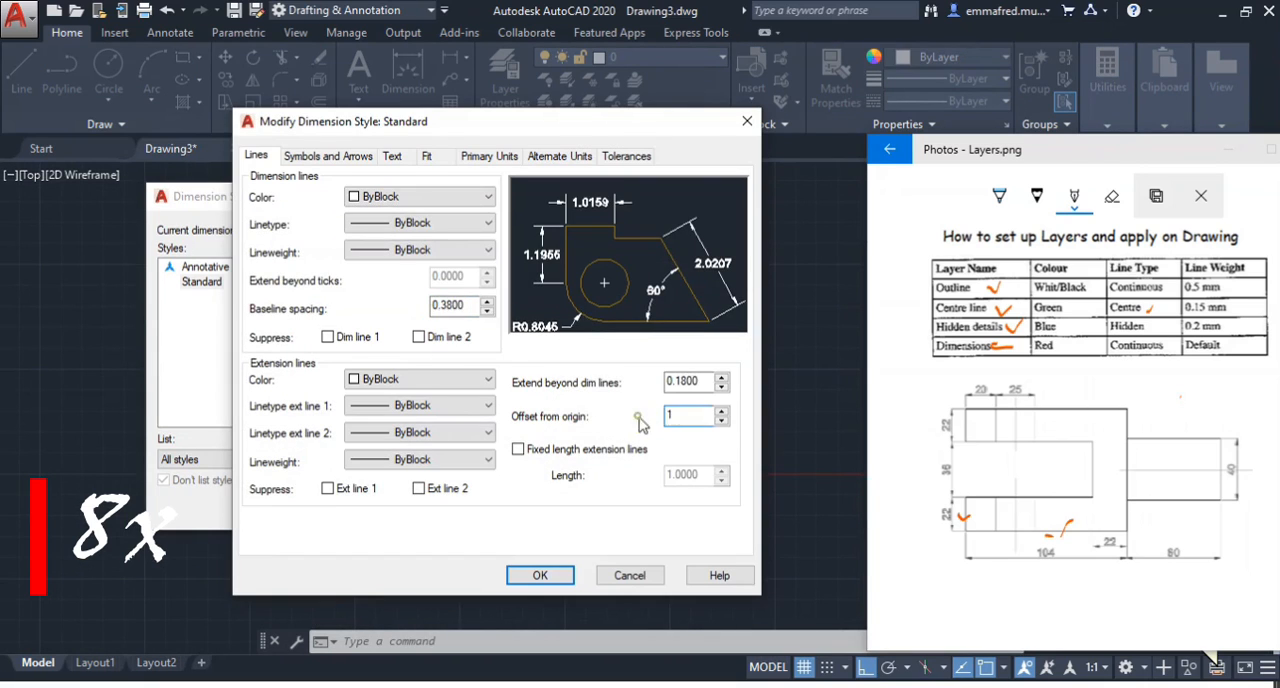
left_click(335, 157)
left_click(391, 156)
left_click(461, 403)
left_click(405, 432)
Set the dimension style's primary units to whole-number precision and save the style
left_click(489, 156)
left_click(423, 223)
left_click(402, 240)
left_click(540, 575)
left_click(503, 509)
Add linear dimensions for the shank's height and for the fork body's overall length below the figure
type("dli")
key("Return")
left_click(614, 398)
right_click(438, 511)
left_click(518, 177)
left_click(368, 471)
left_click(477, 471)
left_click(466, 488)
right_click(394, 464)
left_click(484, 123)
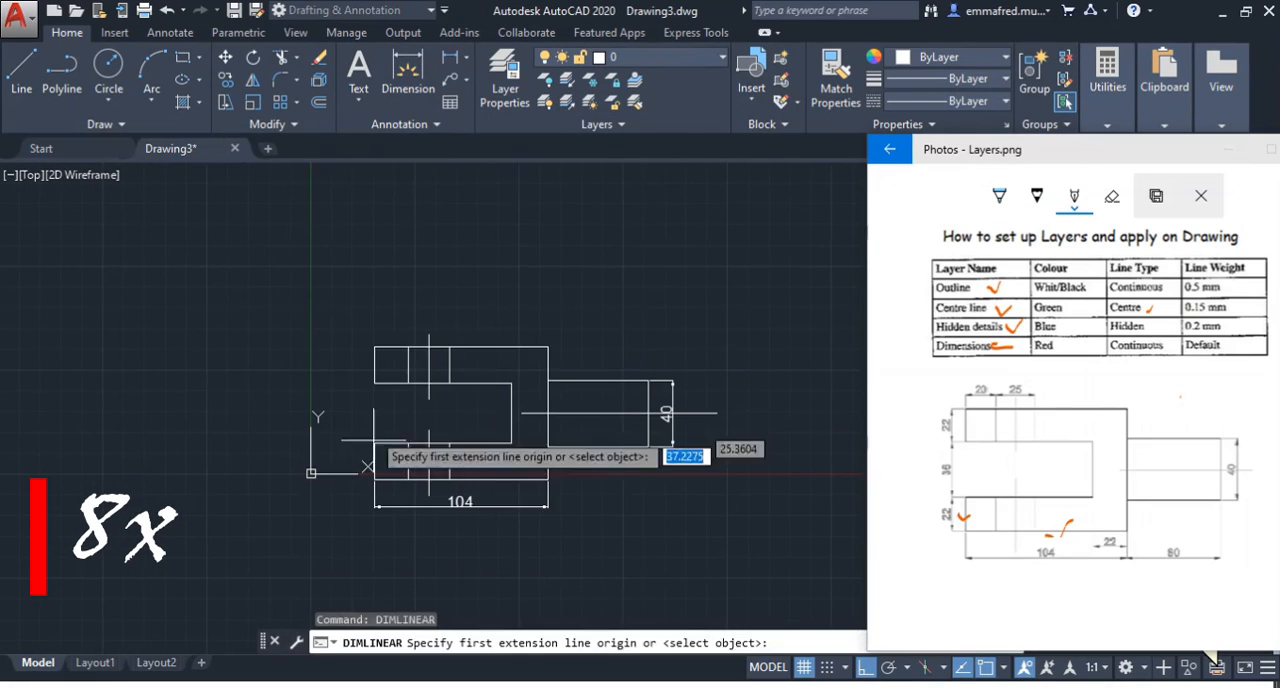
Add vertical linear dimensions for the two arm thicknesses and the slot width at the fork's open end
scroll(363, 458, "up", 5)
left_click(391, 511)
left_click(391, 417)
left_click(357, 457)
left_click(357, 418)
left_click(356, 400)
Dimension the hole's distance from the upper arm's end and the hole's width, placing both above the arm
scroll(397, 324, "up", 5)
left_click(348, 365)
left_click(483, 365)
left_click(367, 294)
left_click(494, 349)
left_click(757, 364)
left_click(493, 251)
Dimension the shank's length, lining its dimension line up with the hole dimensions above the fork
scroll(330, 263, "down", 6)
left_click(588, 340)
left_click(745, 340)
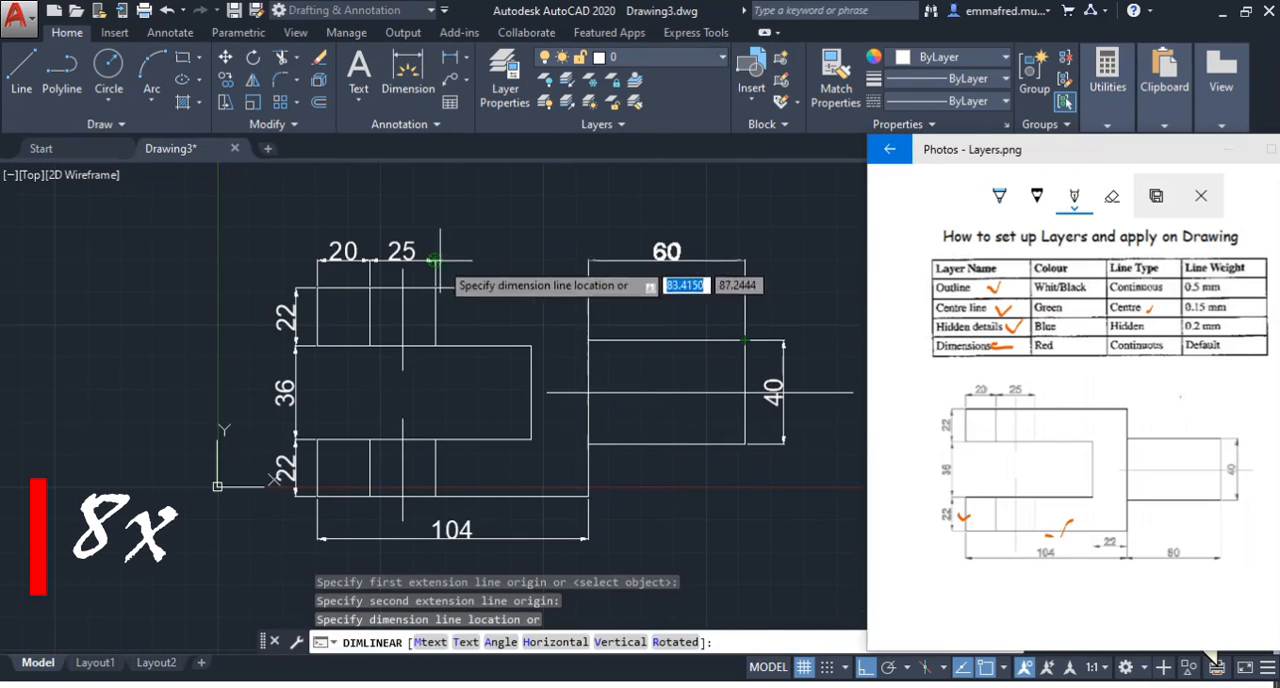
left_click(450, 258)
key("Escape")
Move the inner extension line origin of the shank length dimension to the fork body's upper corner
scroll(577, 269, "up", 6)
left_click(620, 290)
left_click(620, 554)
left_click(620, 346)
key("Escape")
scroll(520, 305, "down", 9)
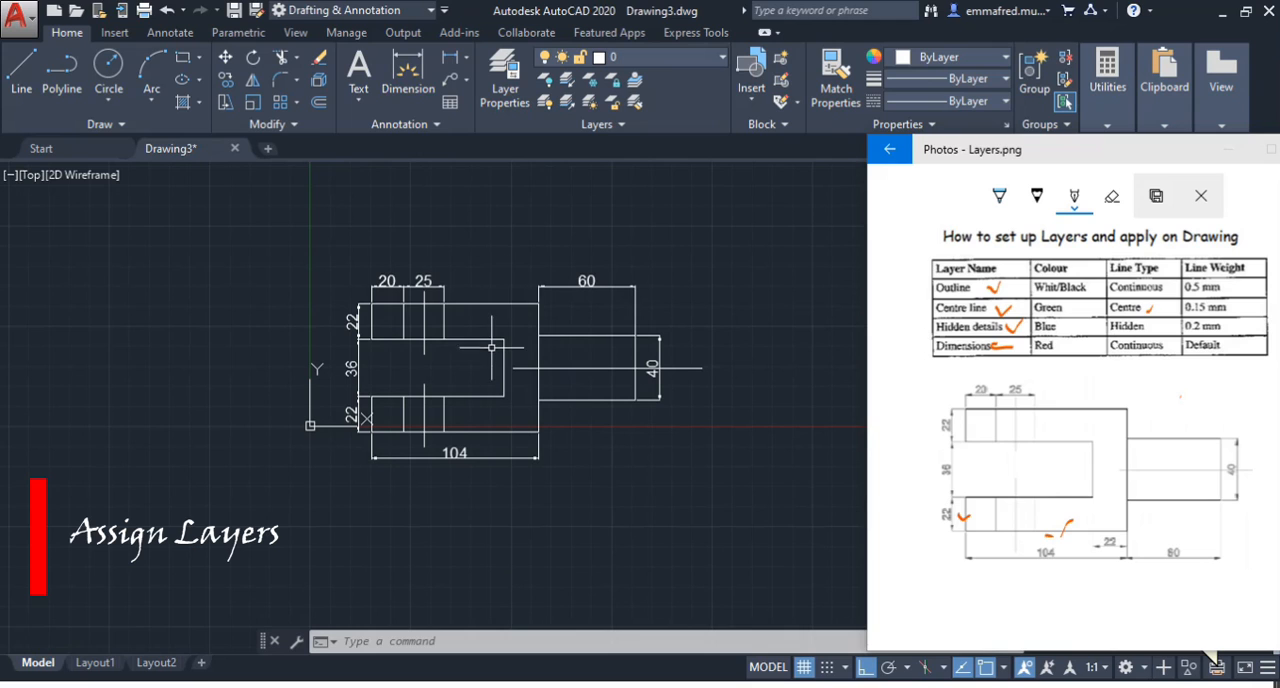
Assign the shank's horizontal centre line and both hole centre lines to the Centre line layer
left_click(592, 380)
left_click(584, 354)
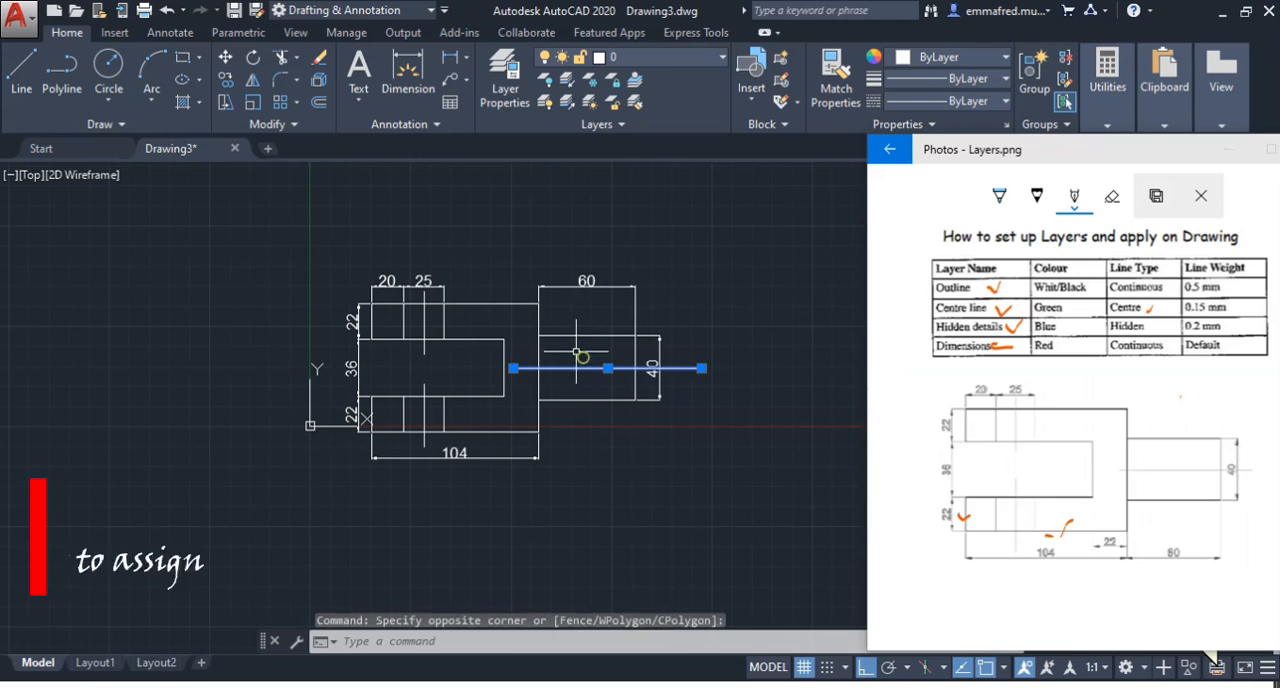
left_click(426, 323)
left_click(424, 416)
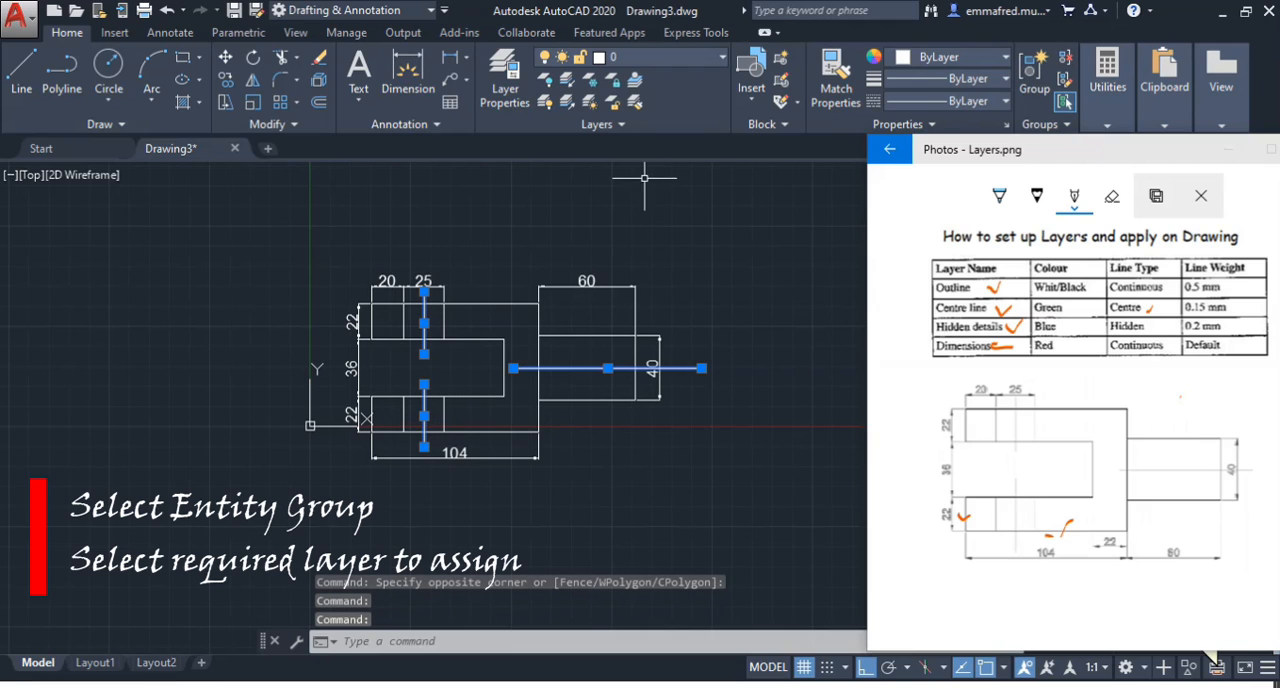
left_click(670, 72)
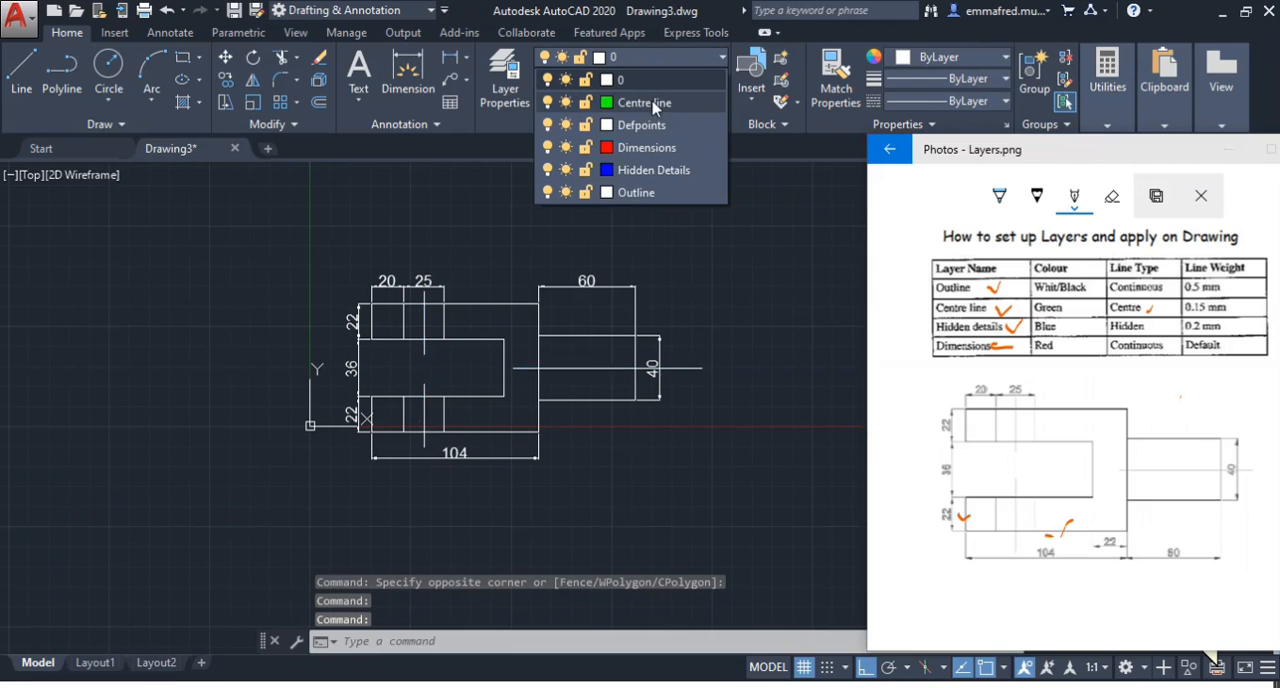
left_click(585, 98)
key("Escape")
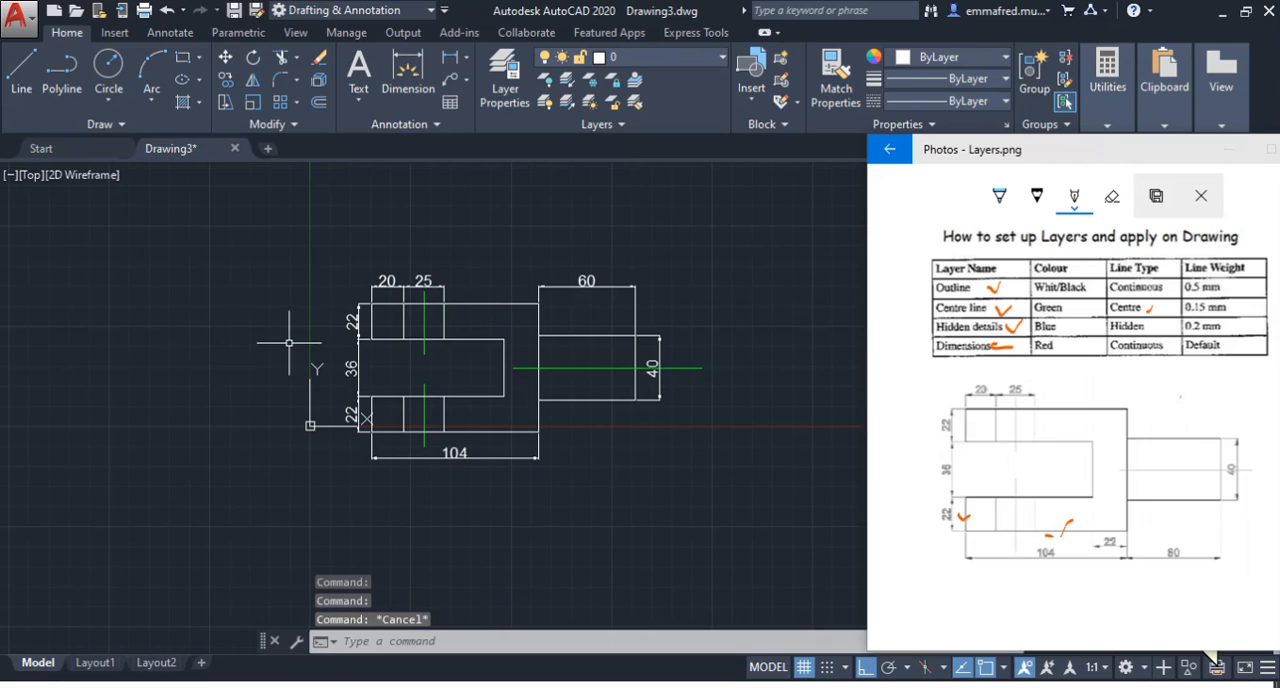
Assign the four vertical hole edges in the two fork arms to the Hidden Details layer
scroll(290, 343, "up", 2)
left_click(603, 310)
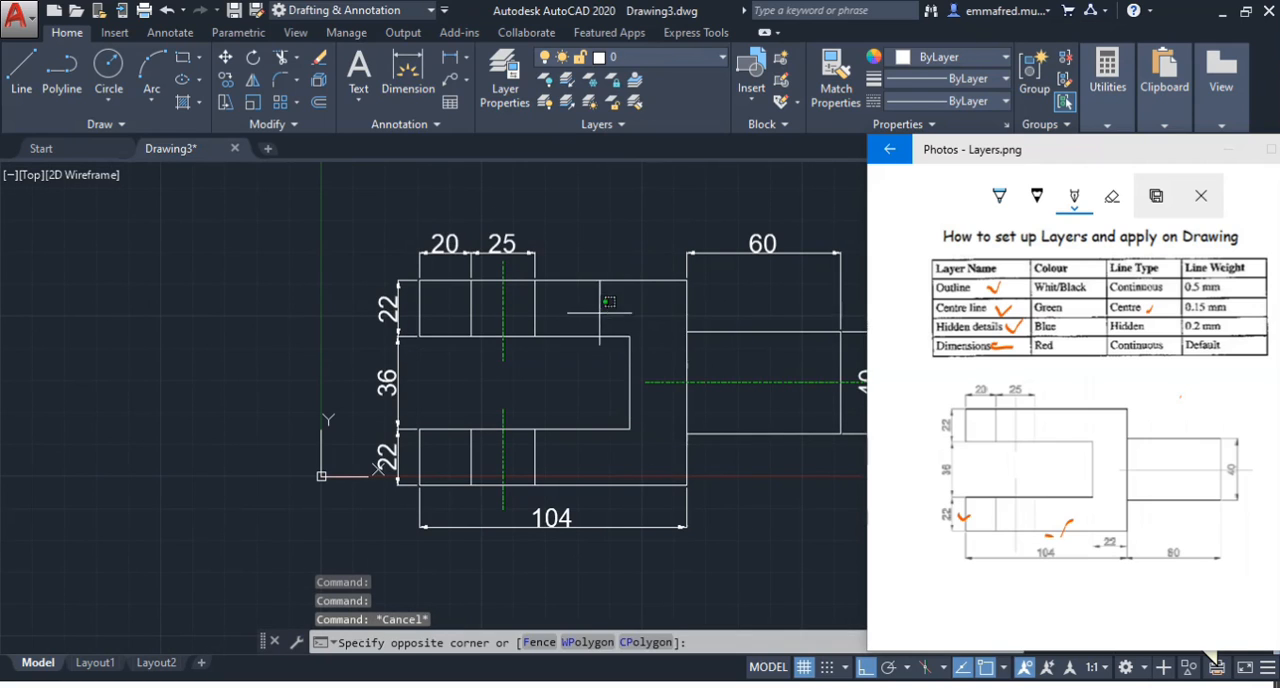
left_click(527, 307)
left_click(480, 304)
left_click(461, 306)
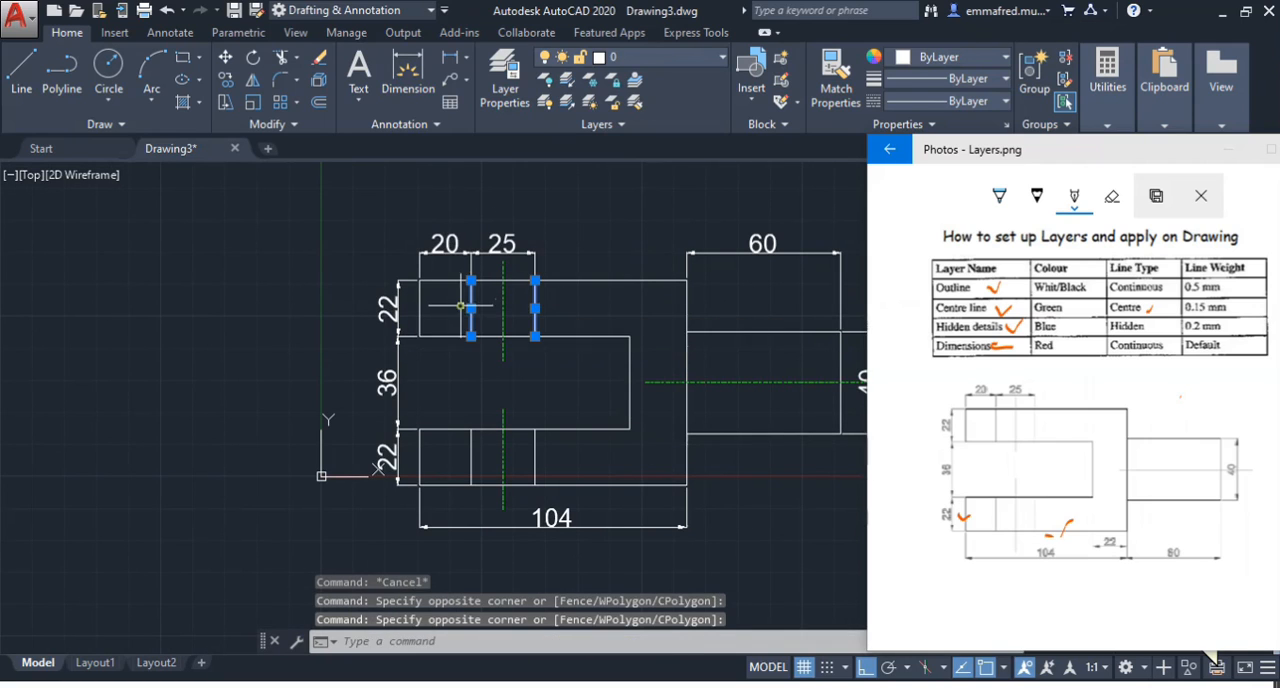
left_click(481, 469)
left_click(462, 452)
left_click(545, 455)
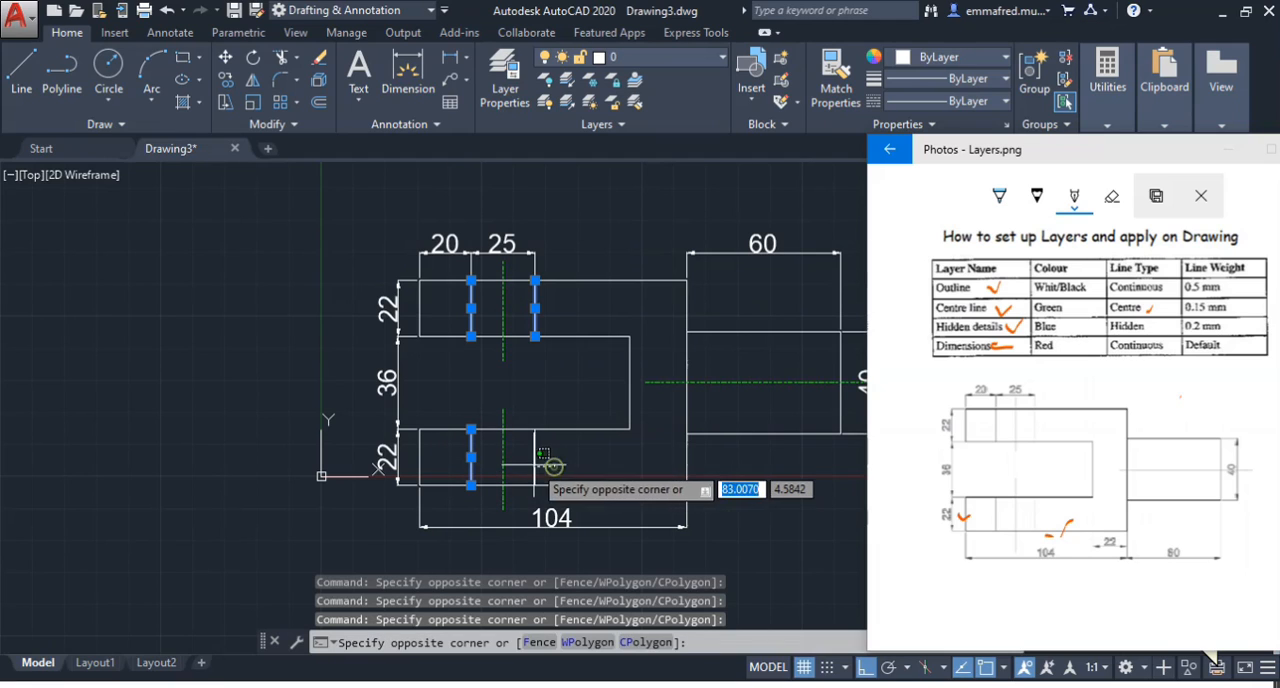
left_click(523, 462)
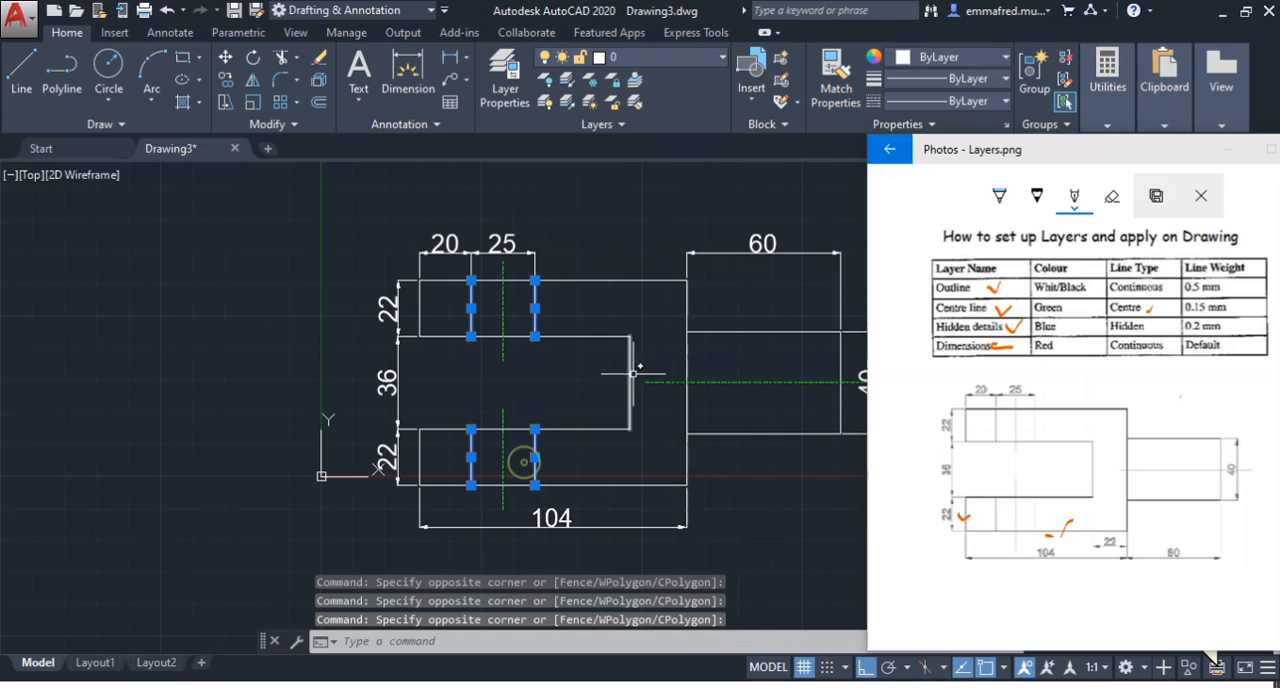
left_click(686, 60)
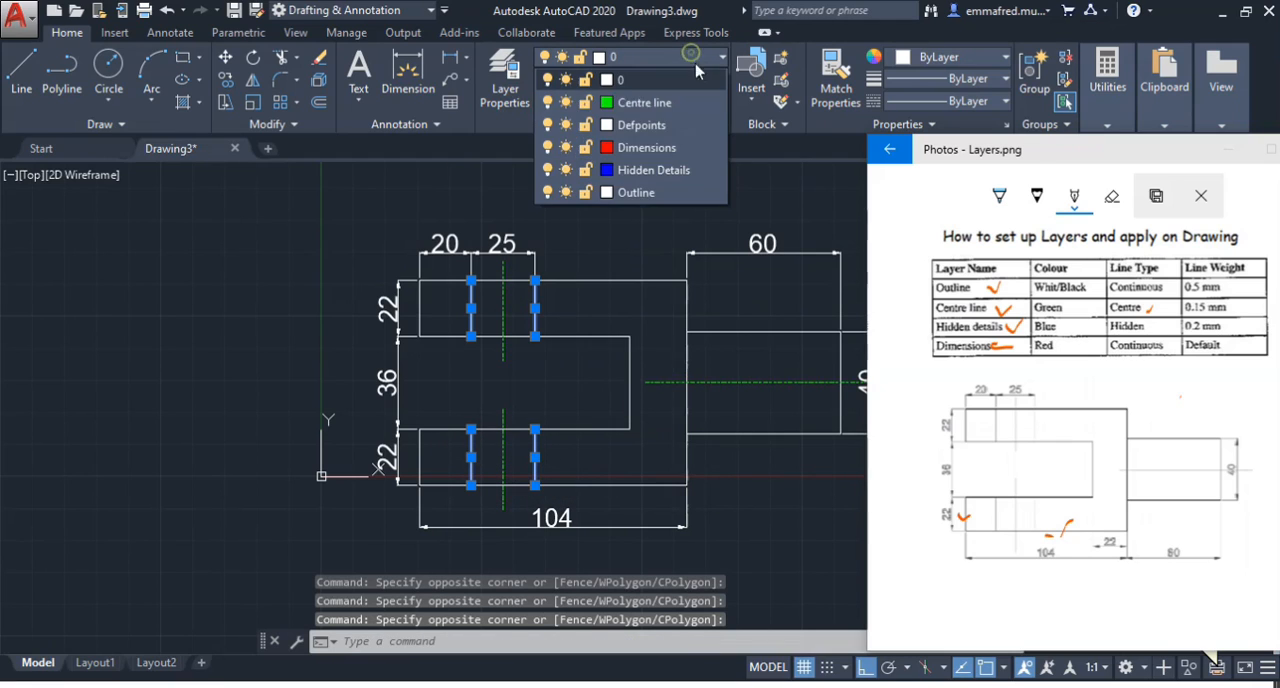
left_click(655, 170)
key("Escape")
Assign all the linear dimensions around the fork figure to the Dimensions layer
scroll(483, 330, "down", 2)
scroll(483, 330, "up", 1)
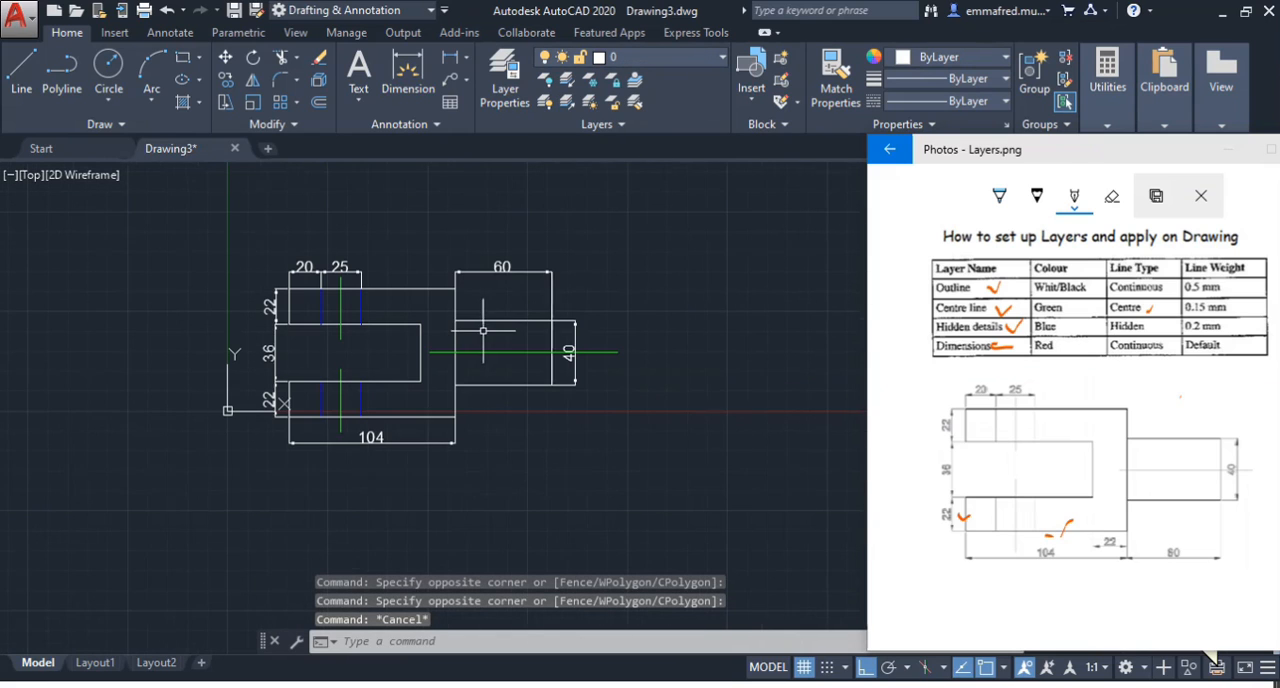
left_click(590, 250)
left_click(530, 286)
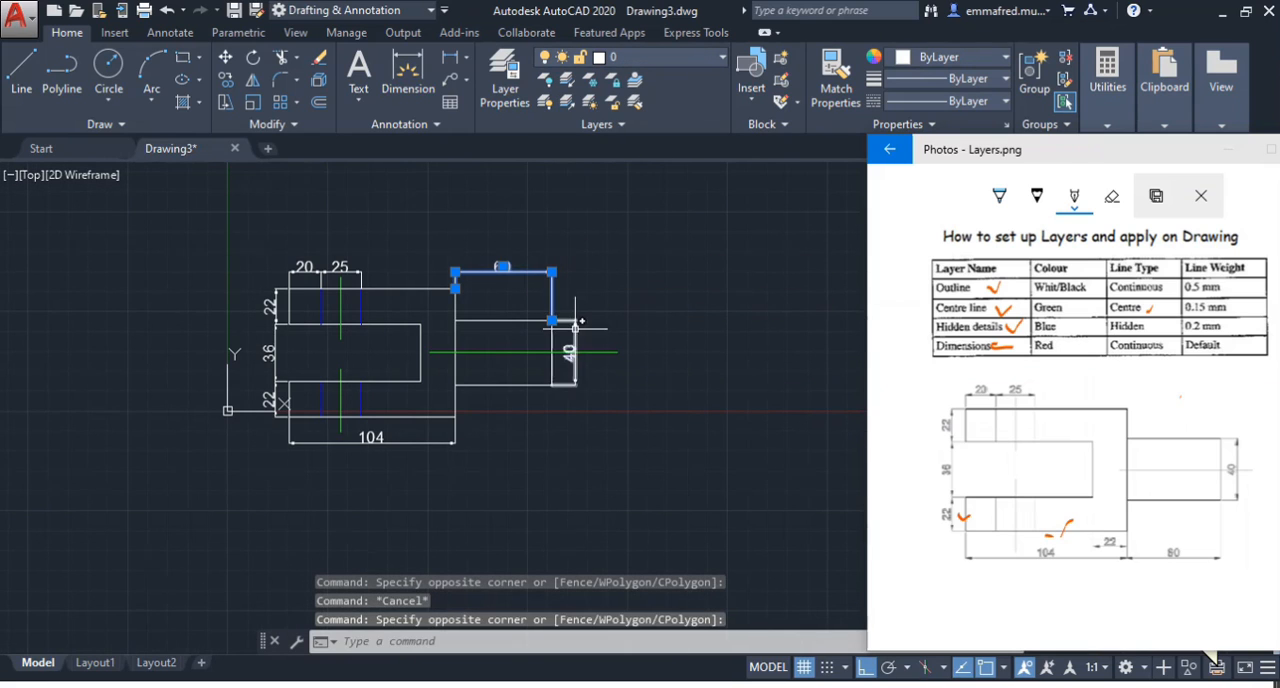
left_click(334, 270)
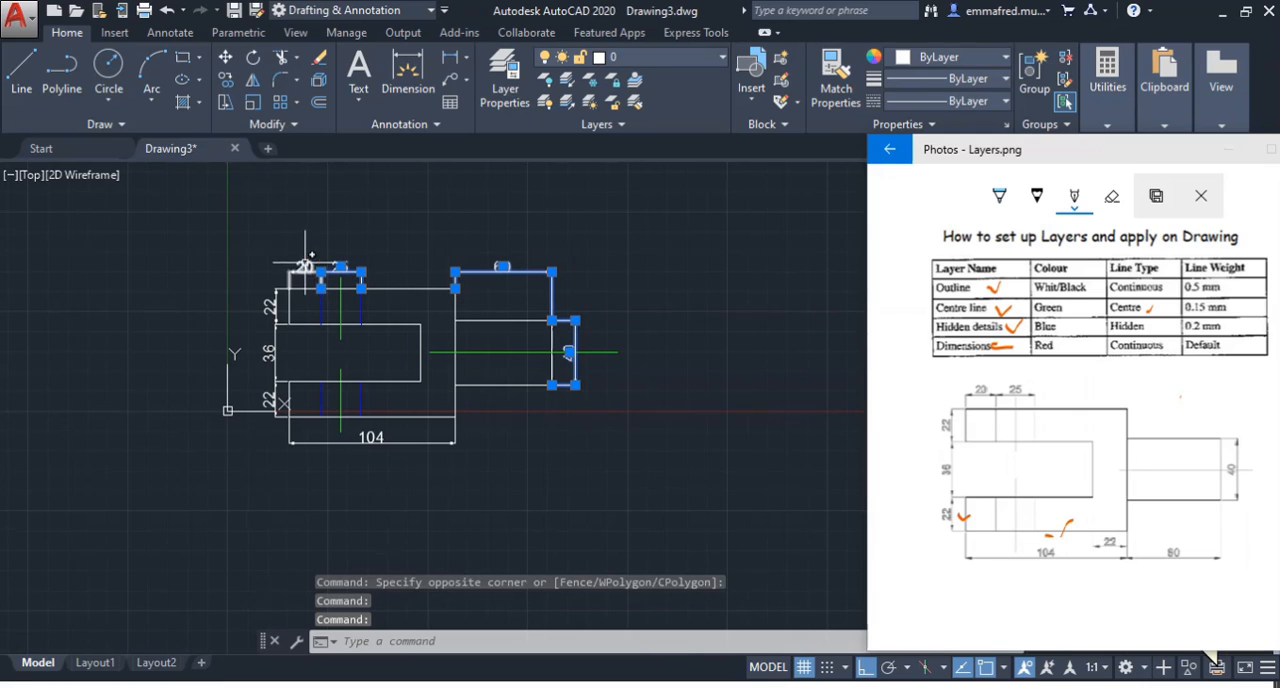
left_click(305, 264)
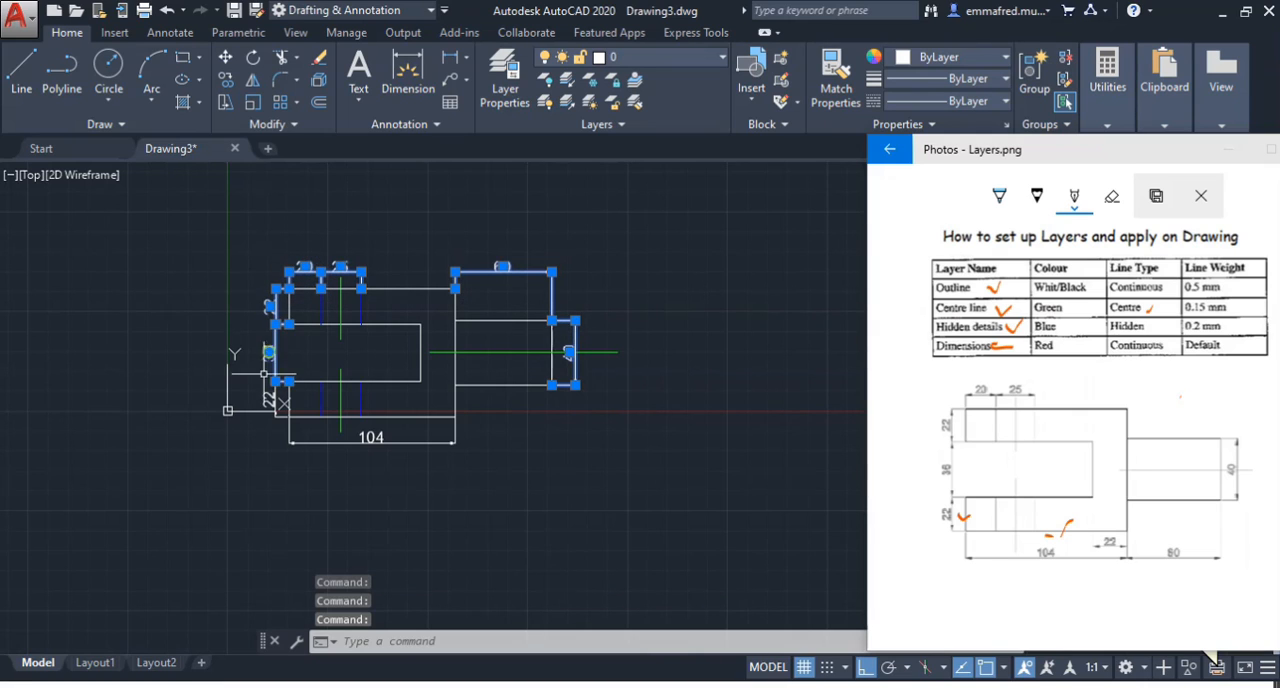
left_click(446, 436)
left_click(345, 457)
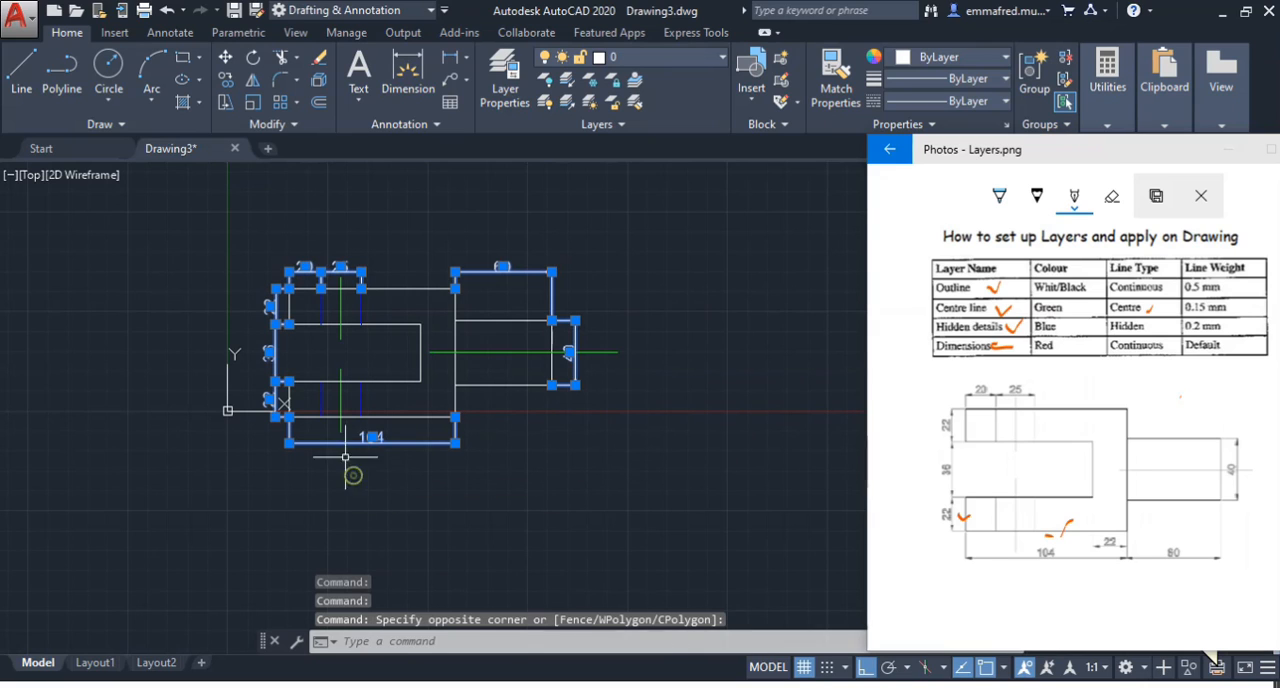
left_click(660, 58)
left_click(620, 146)
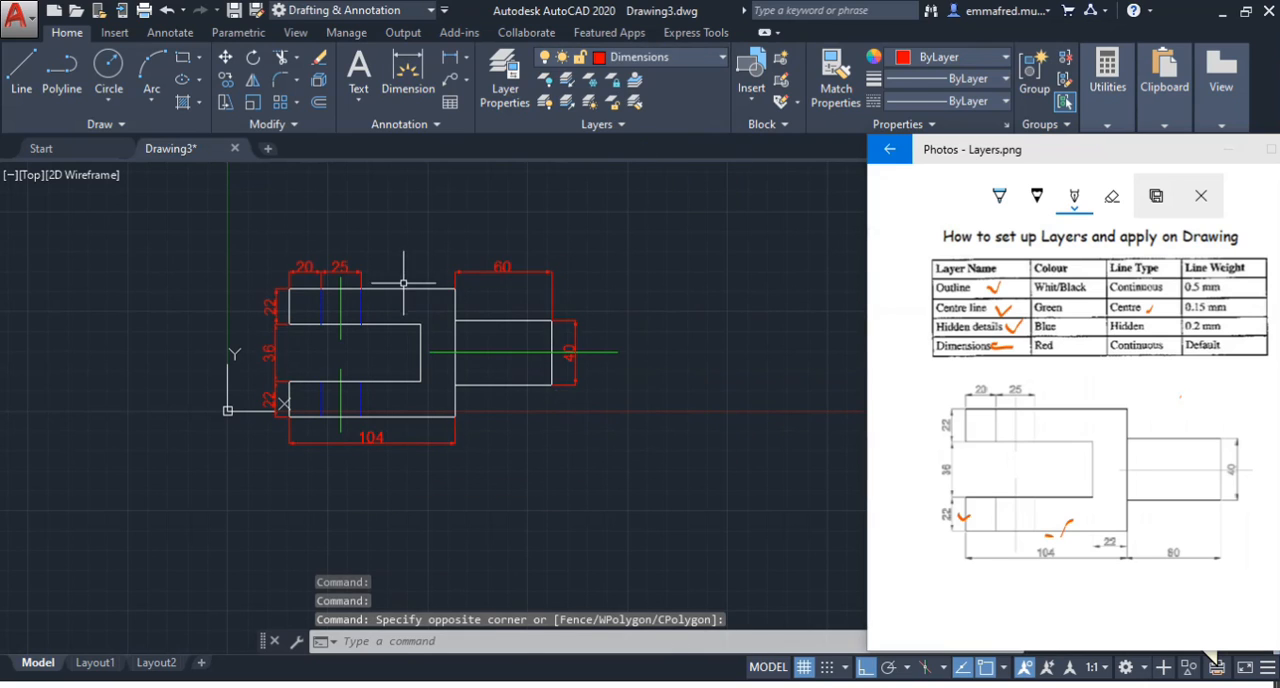
key("Escape")
Assign all visible edges of the fork body, slot and shank to the Outline layer
left_click(467, 332)
left_click(449, 322)
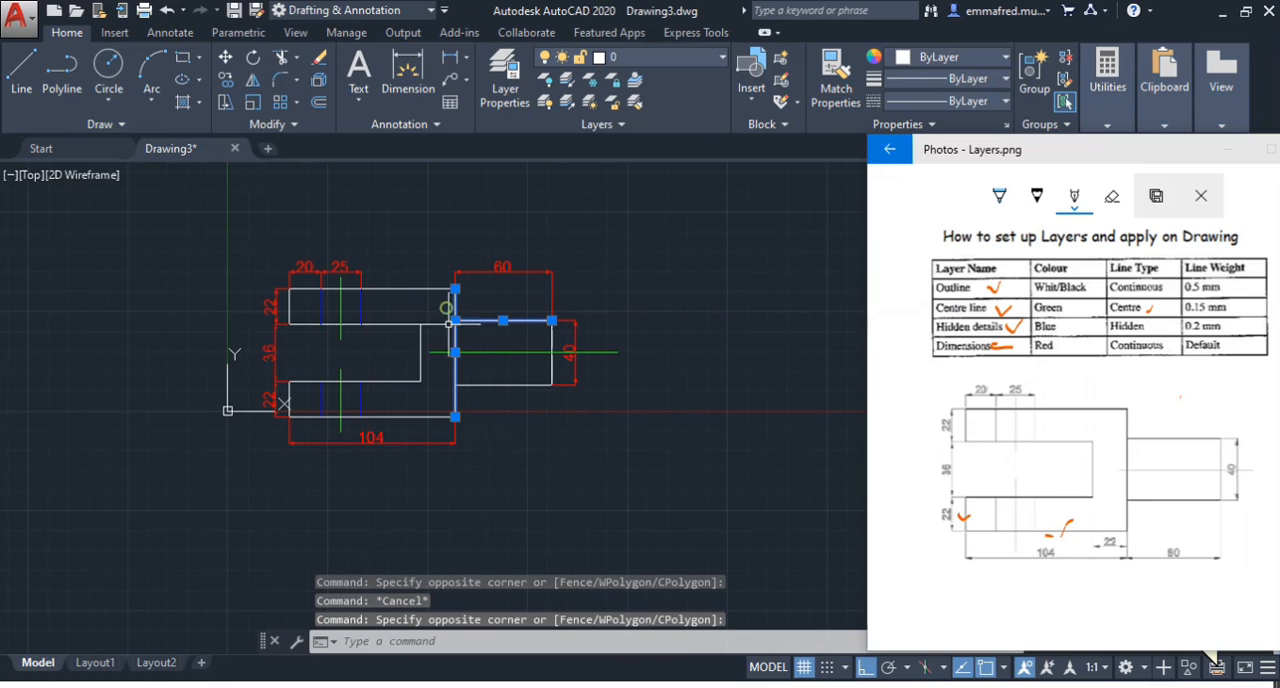
left_click(575, 385)
left_click(491, 368)
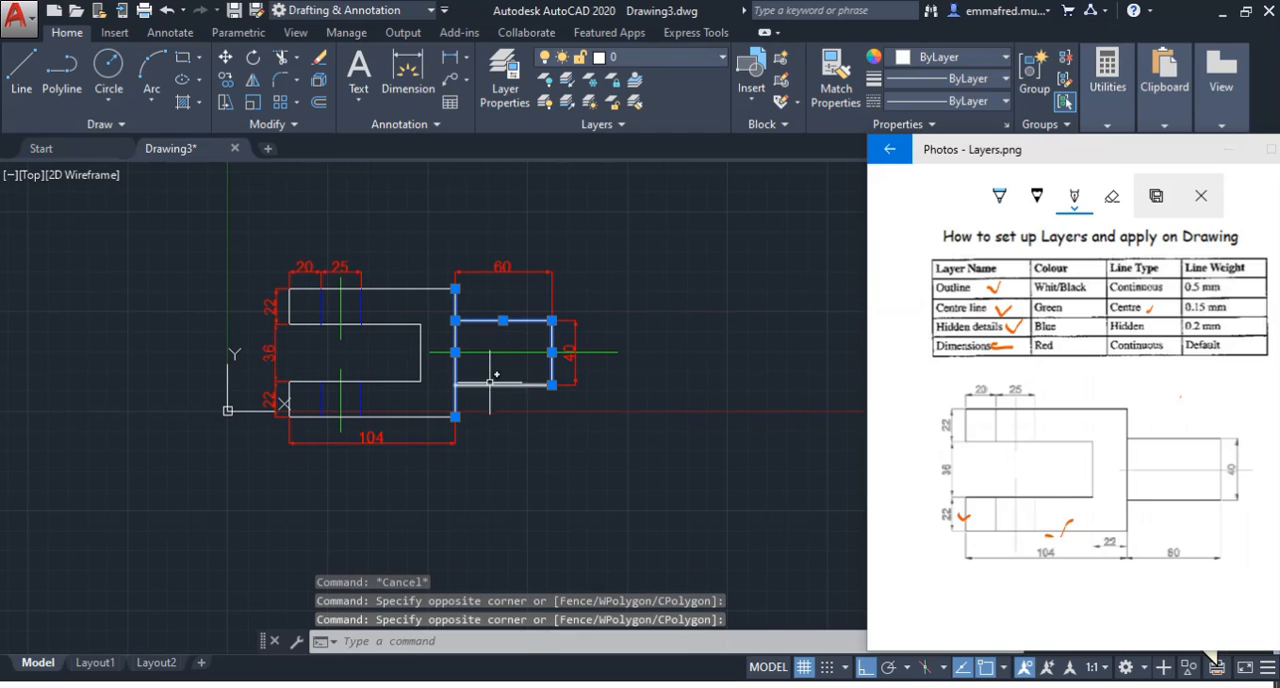
left_click(490, 385)
left_click(418, 389)
left_click(397, 368)
left_click(402, 341)
left_click(391, 314)
left_click(421, 346)
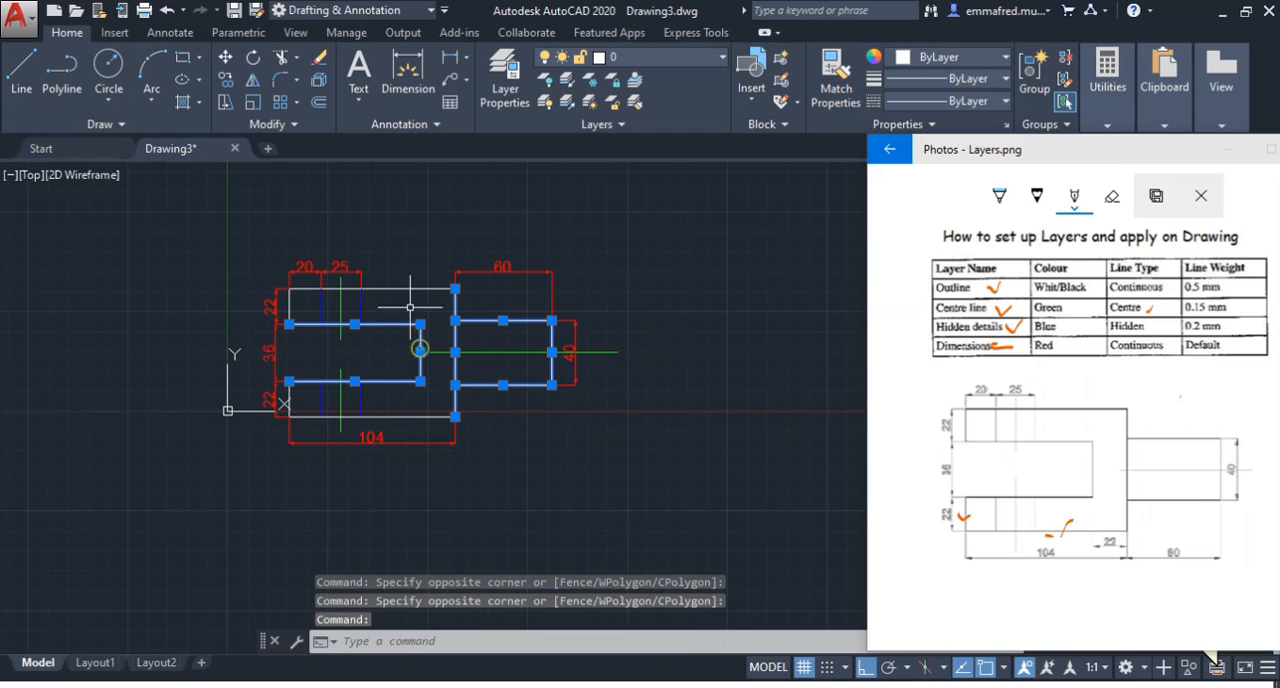
left_click(411, 287)
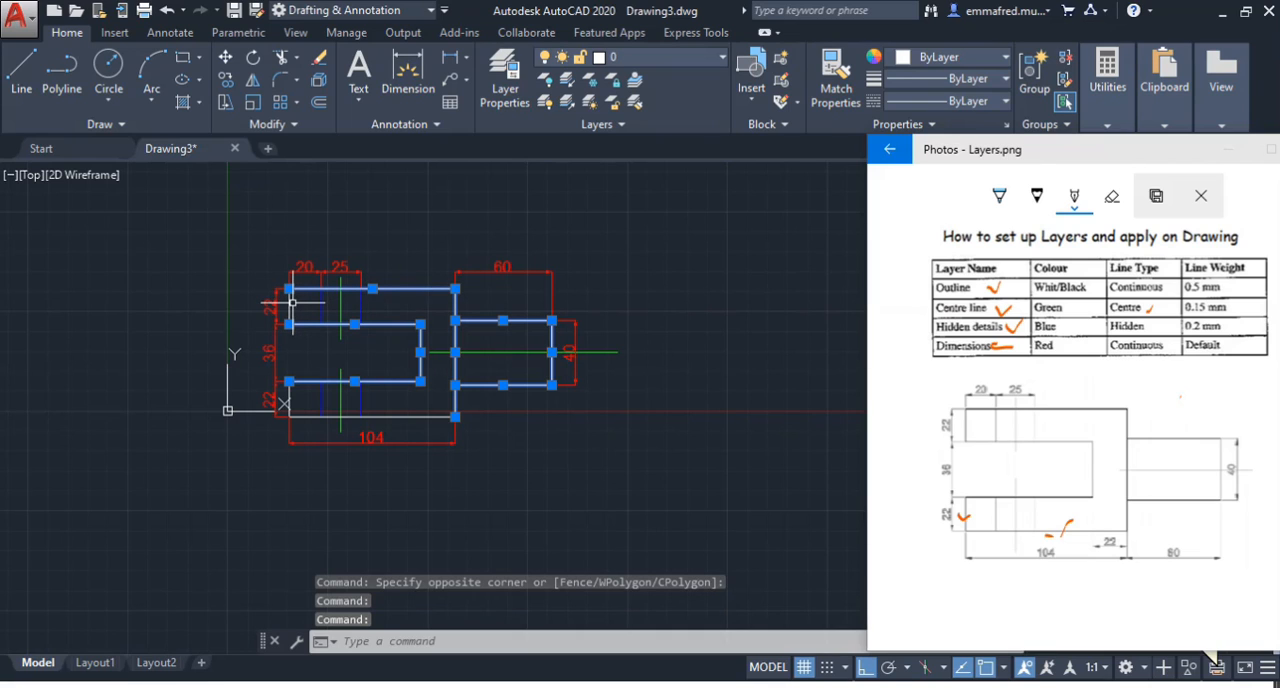
left_click(289, 306)
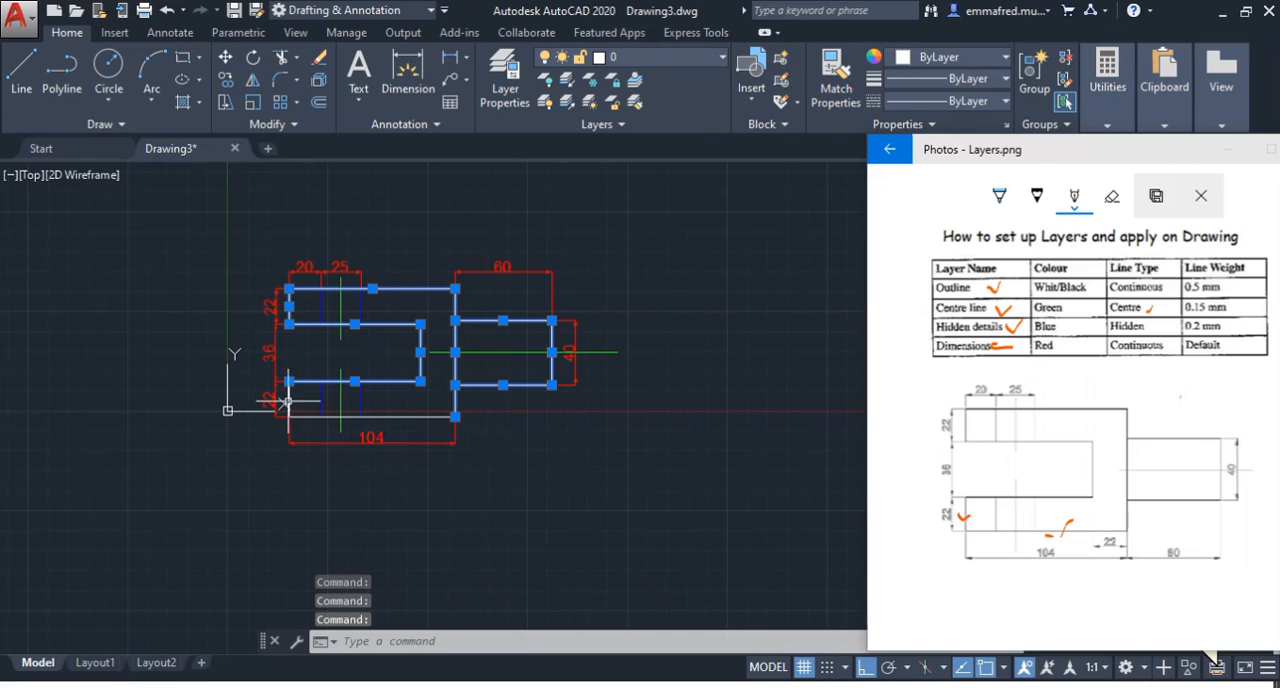
scroll(285, 401, "up", 2)
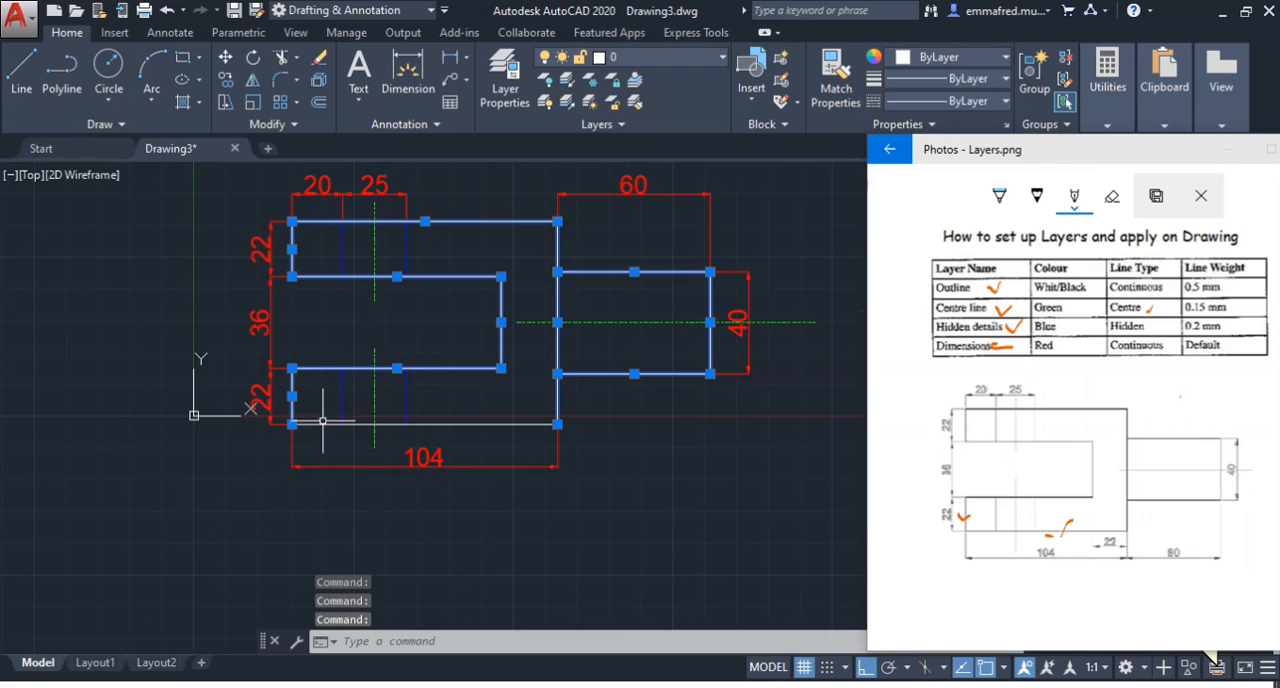
left_click(672, 58)
left_click(634, 191)
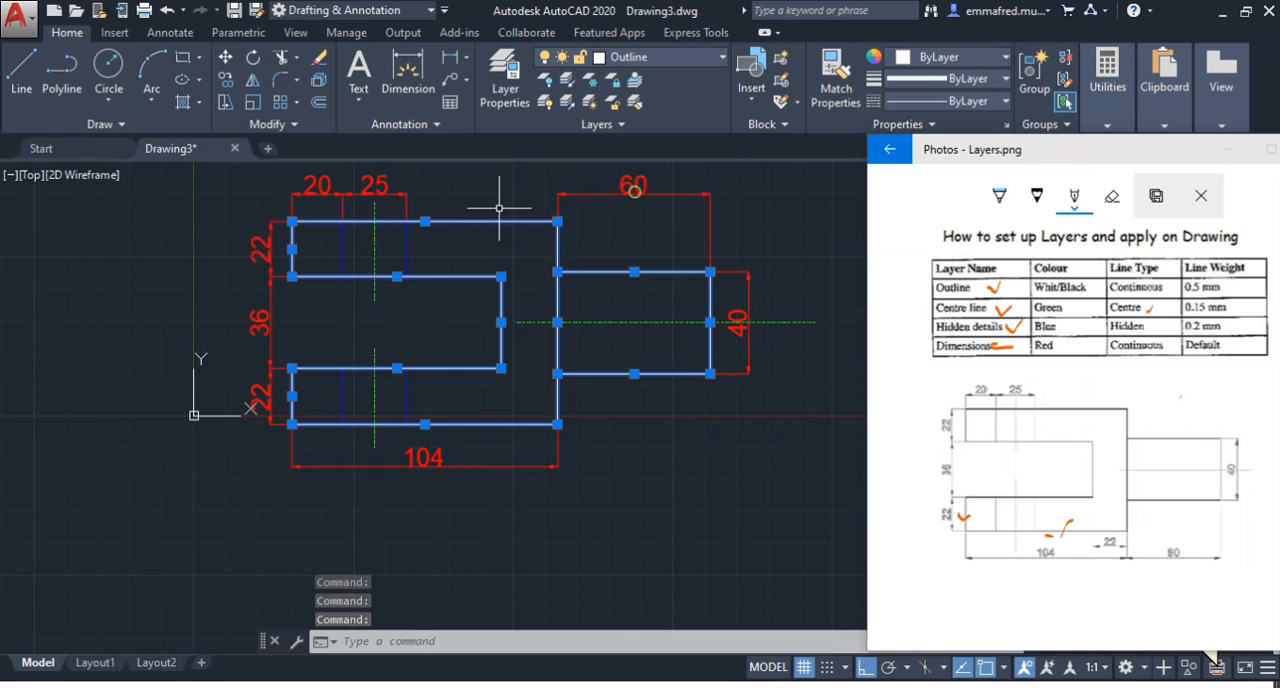
scroll(407, 311, "down", 2)
scroll(470, 226, "up", 2)
key("Escape")
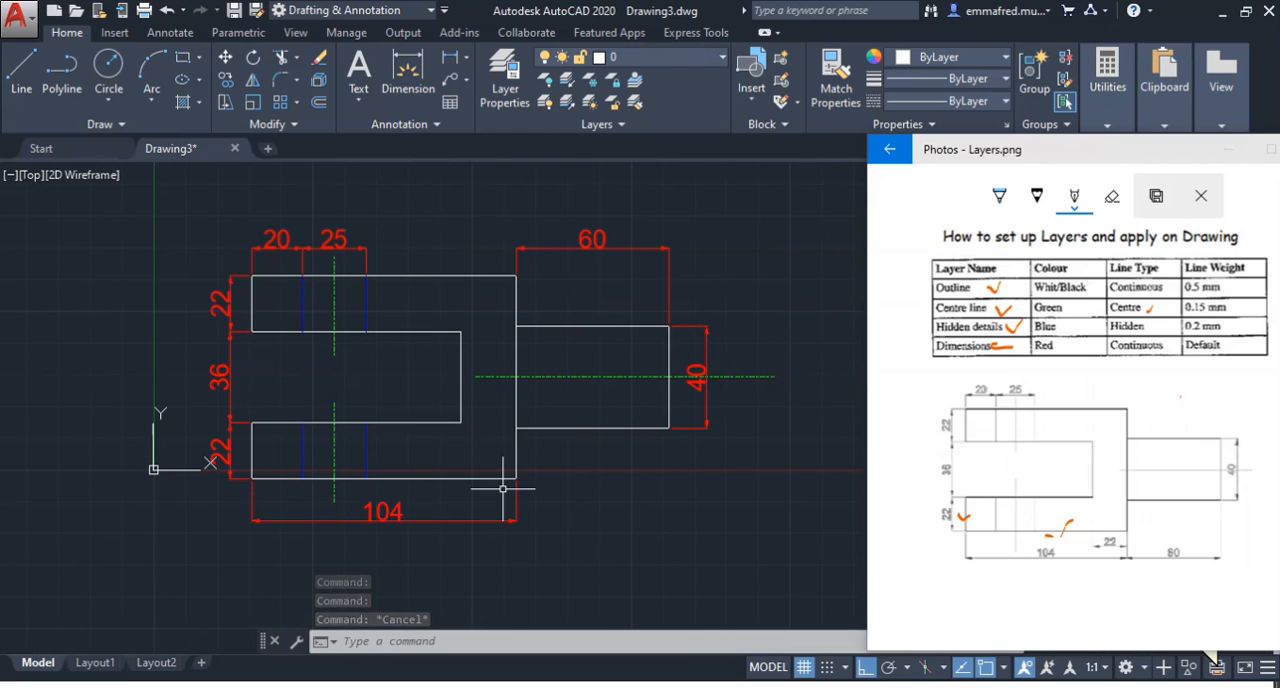
Freeze the Centre line layer to hide the centre lines, and thaw it again
left_click(583, 492)
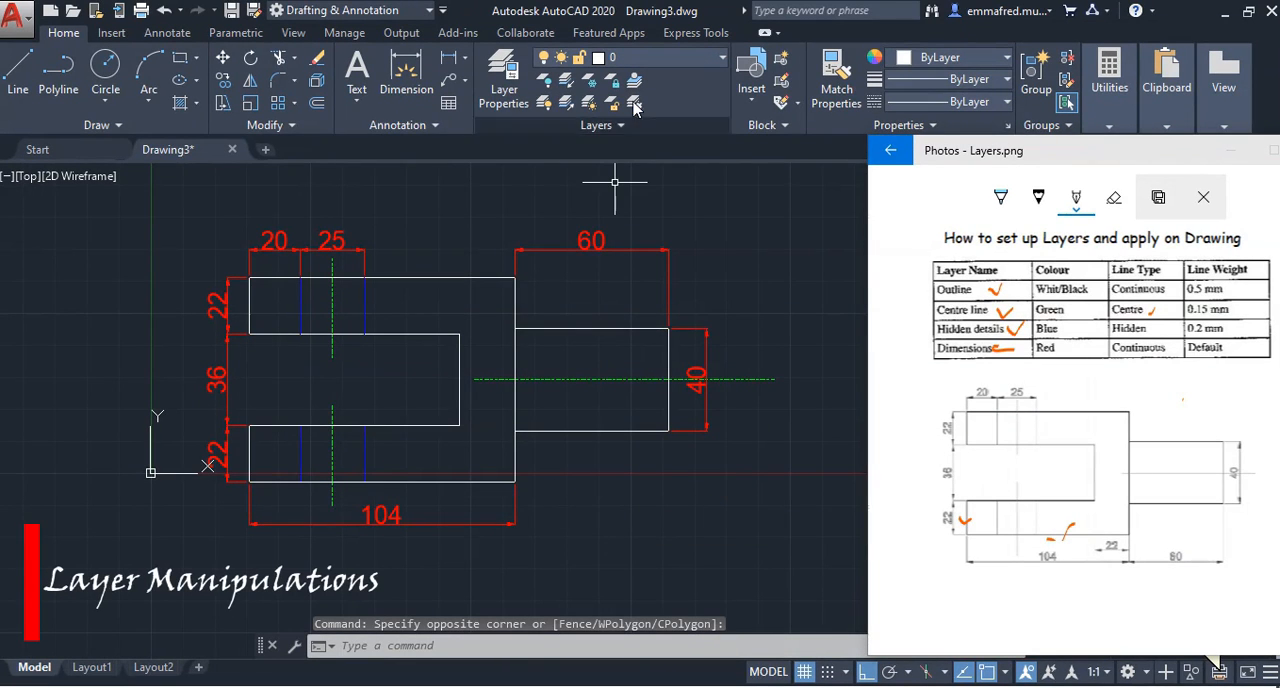
left_click(699, 62)
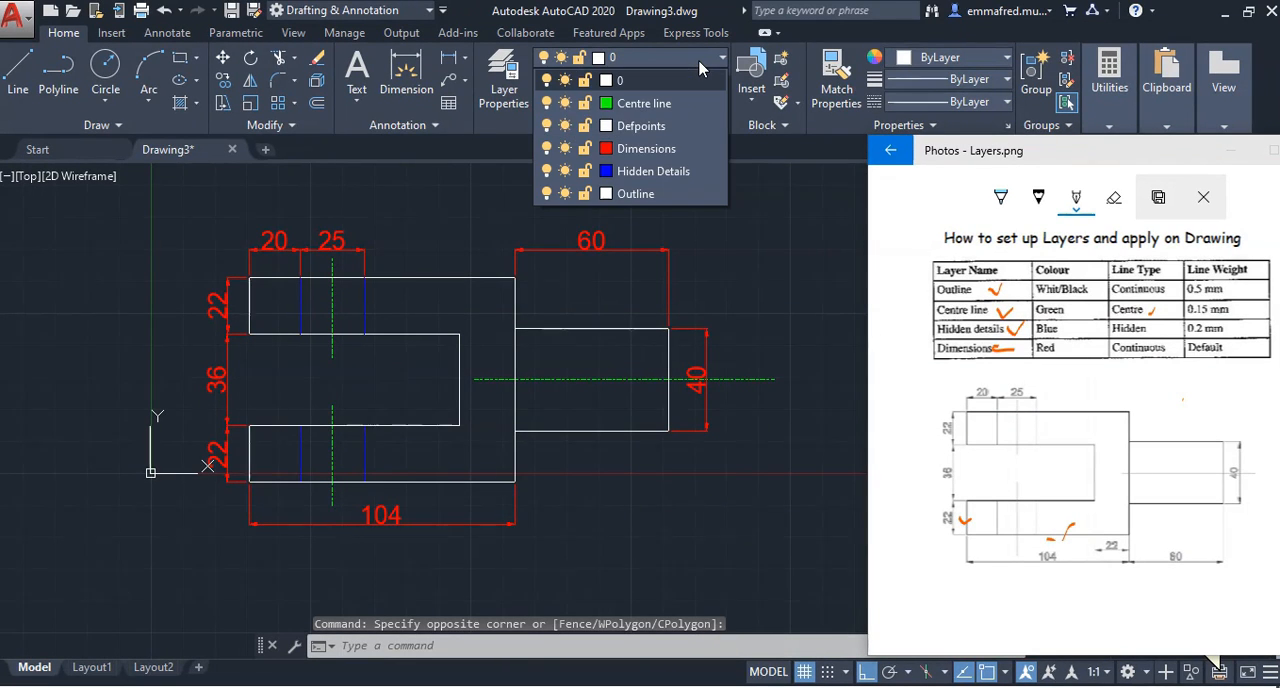
left_click(566, 103)
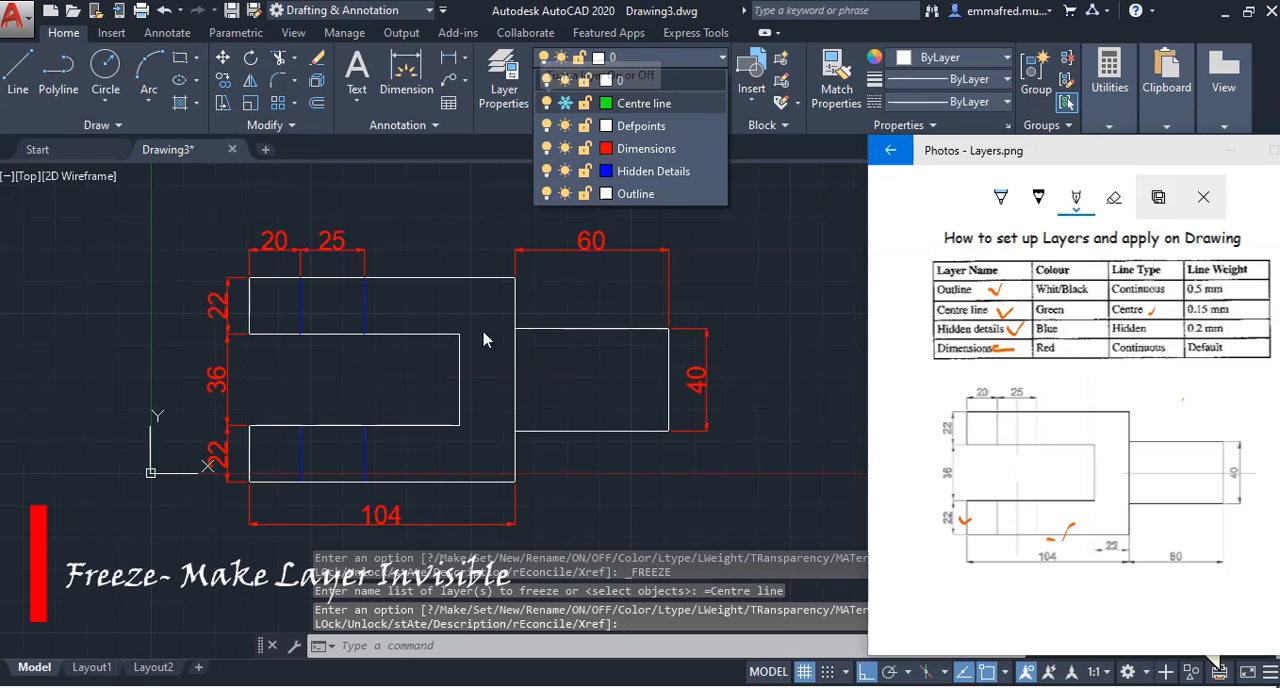
left_click(793, 341)
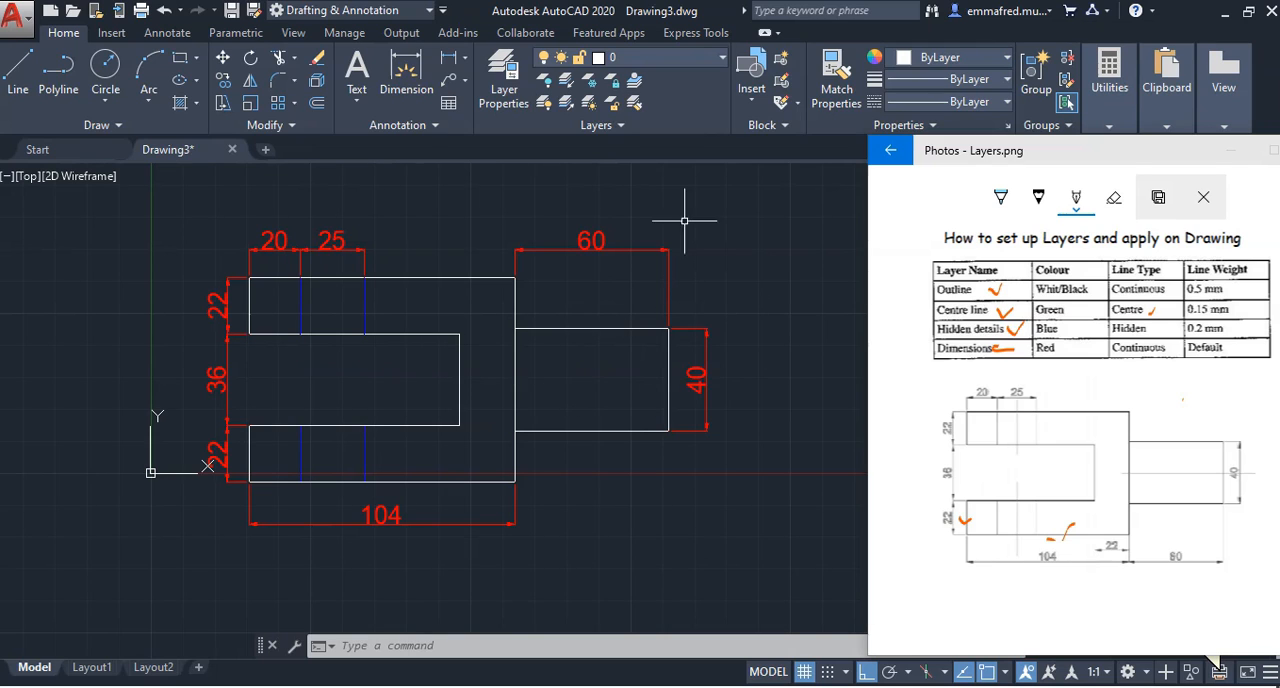
left_click(640, 58)
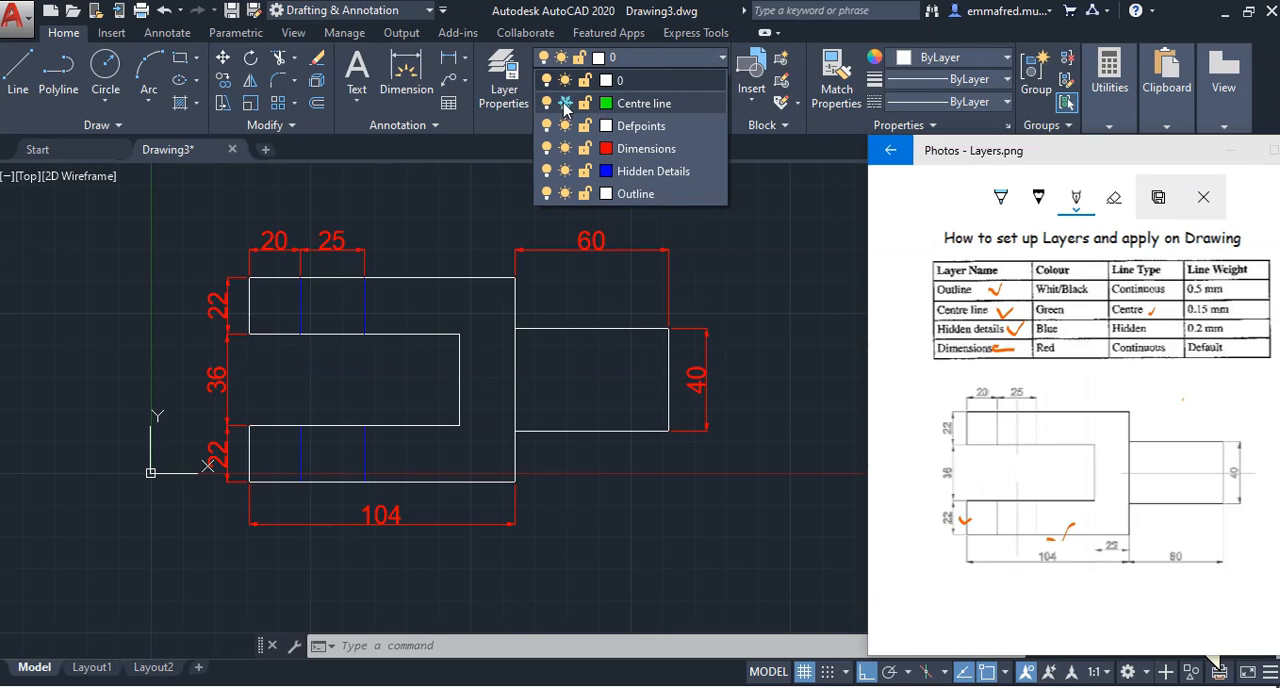
left_click(565, 104)
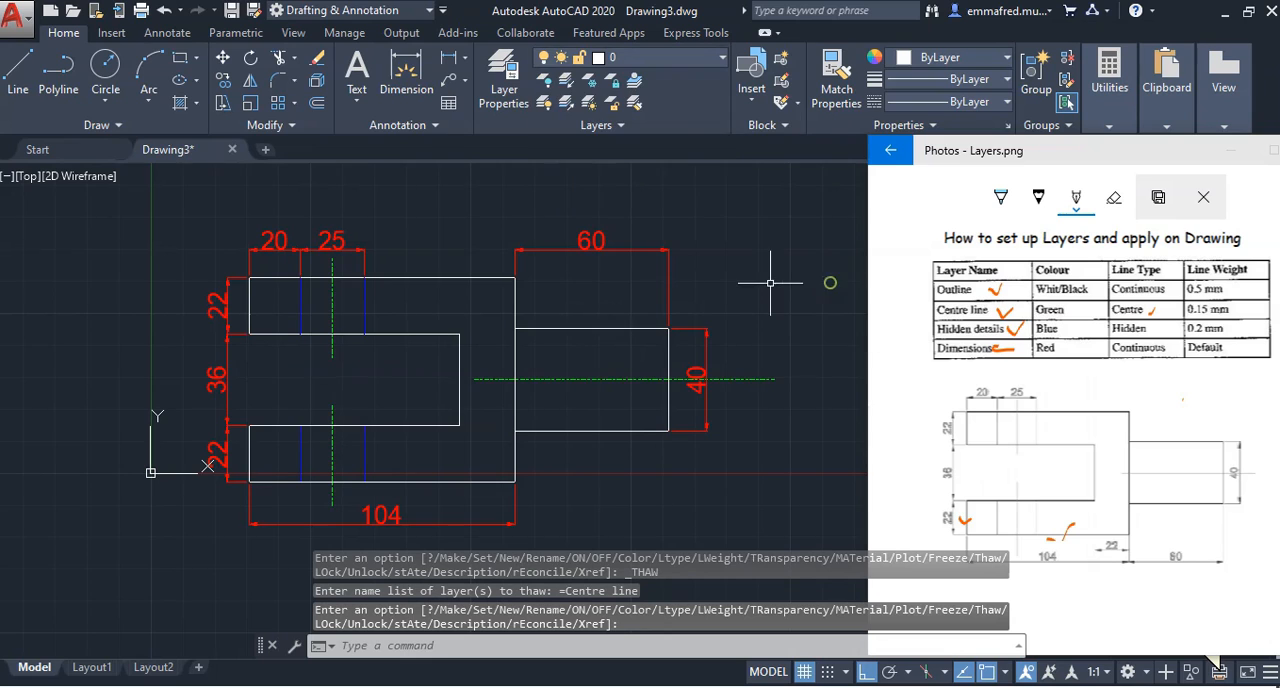
Freeze the Dimensions layer to hide all the dimensions, and thaw it again
left_click(676, 58)
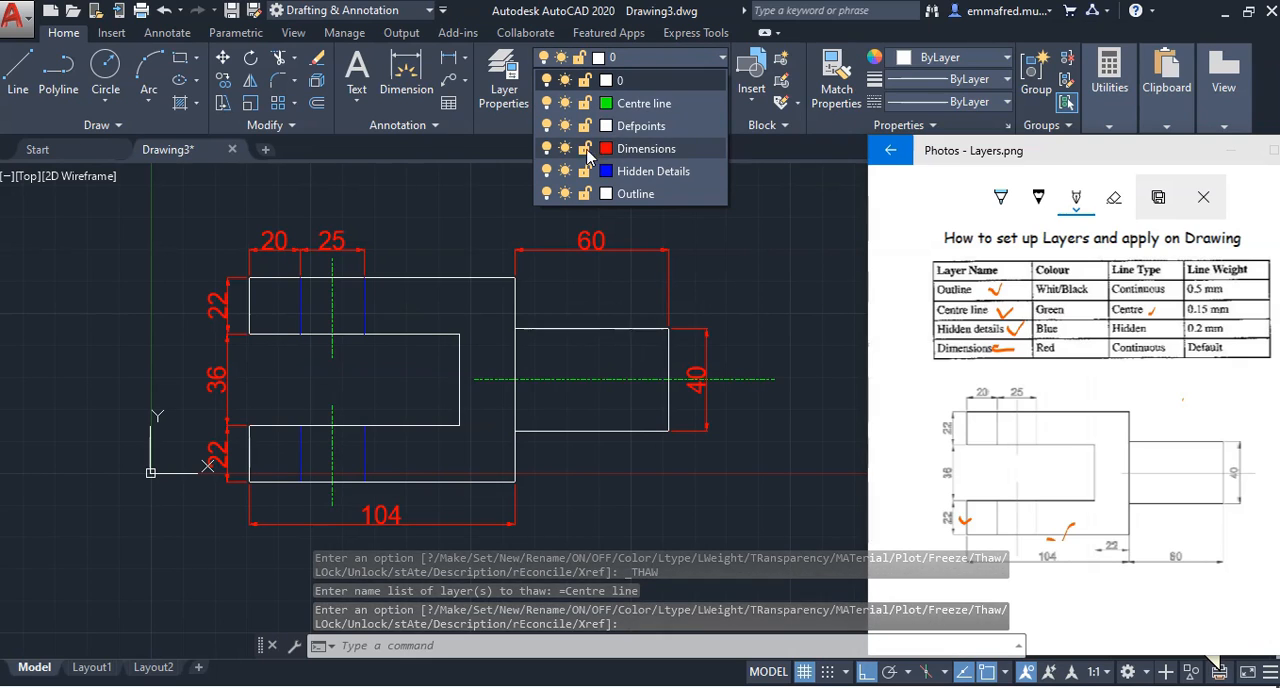
left_click(565, 148)
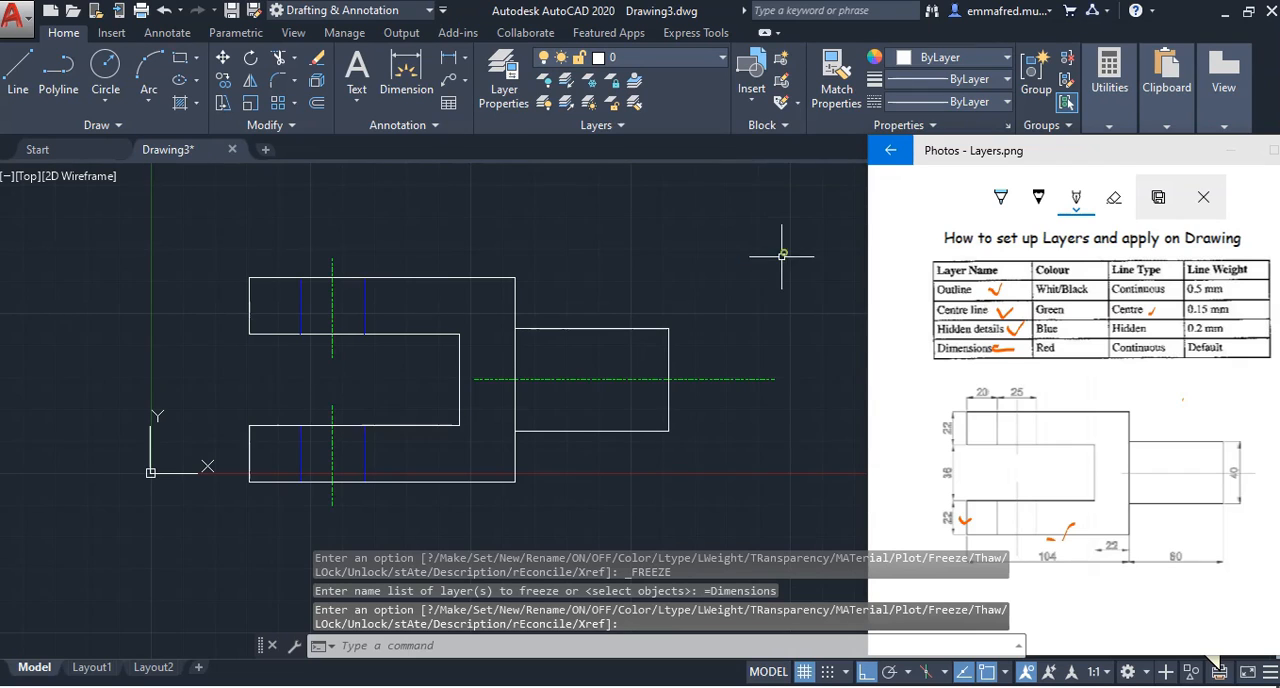
left_click(590, 57)
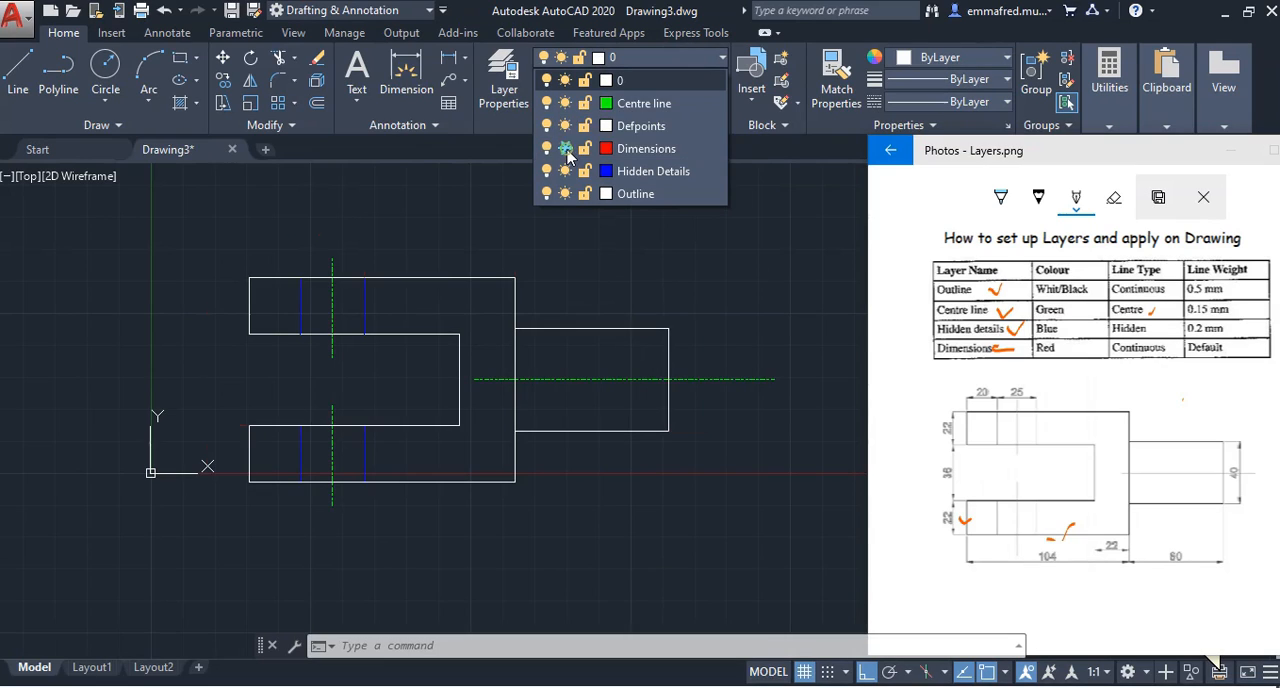
left_click(565, 148)
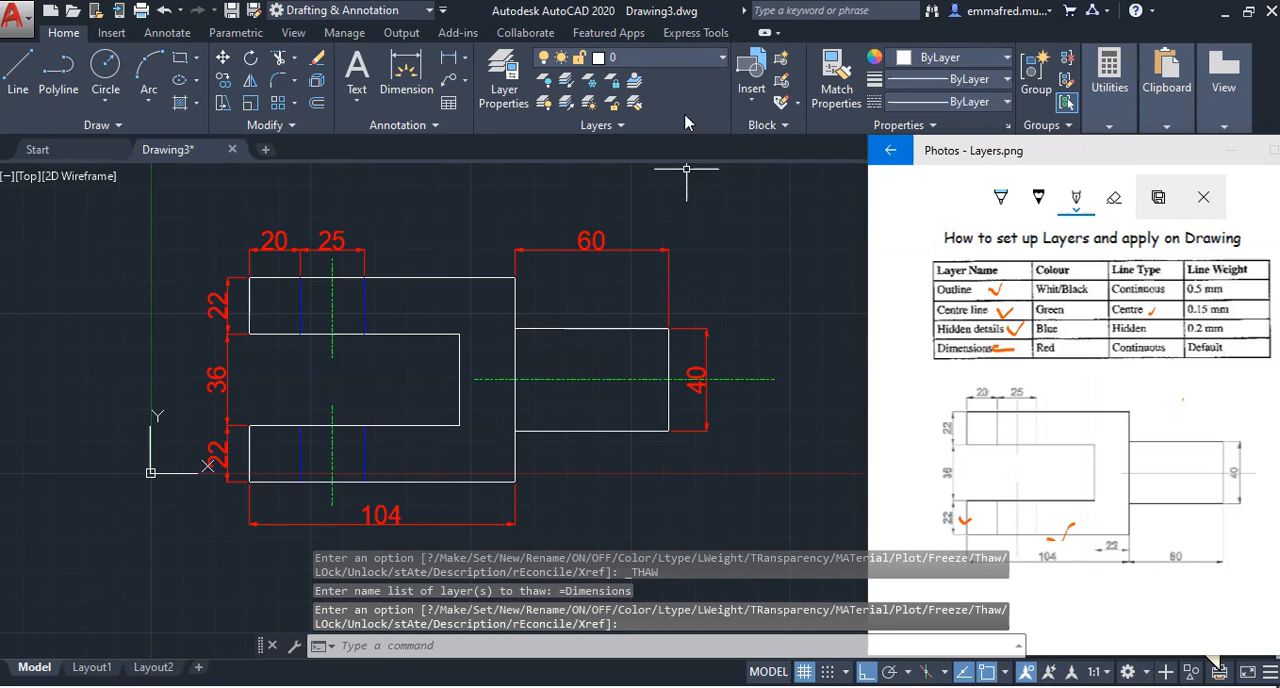
Turn the Dimensions layer off to hide the dimensions, and turn it back on
left_click(697, 61)
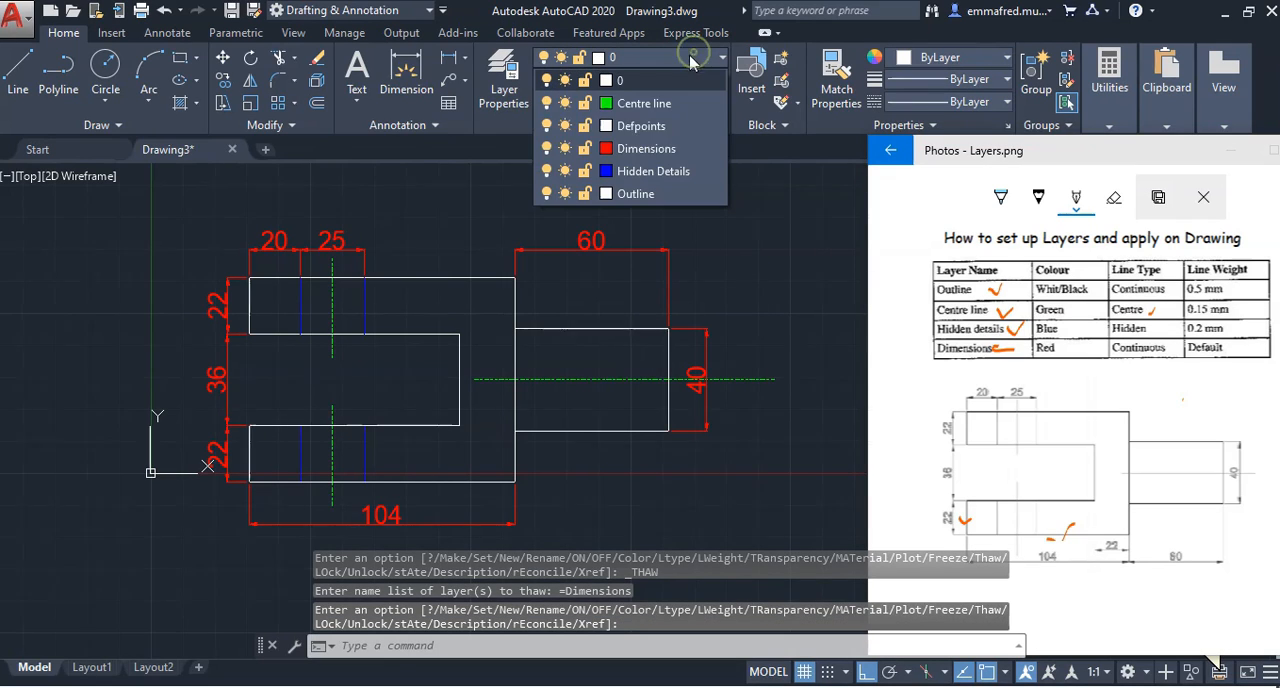
left_click(546, 148)
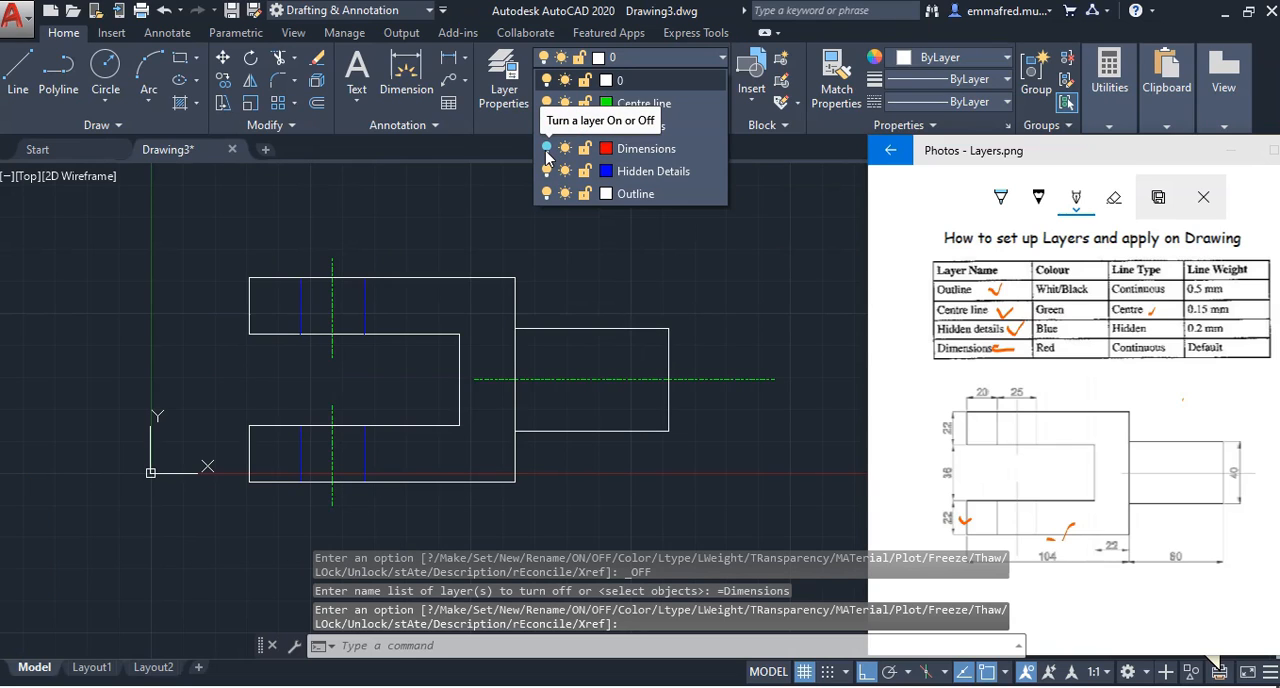
left_click(546, 148)
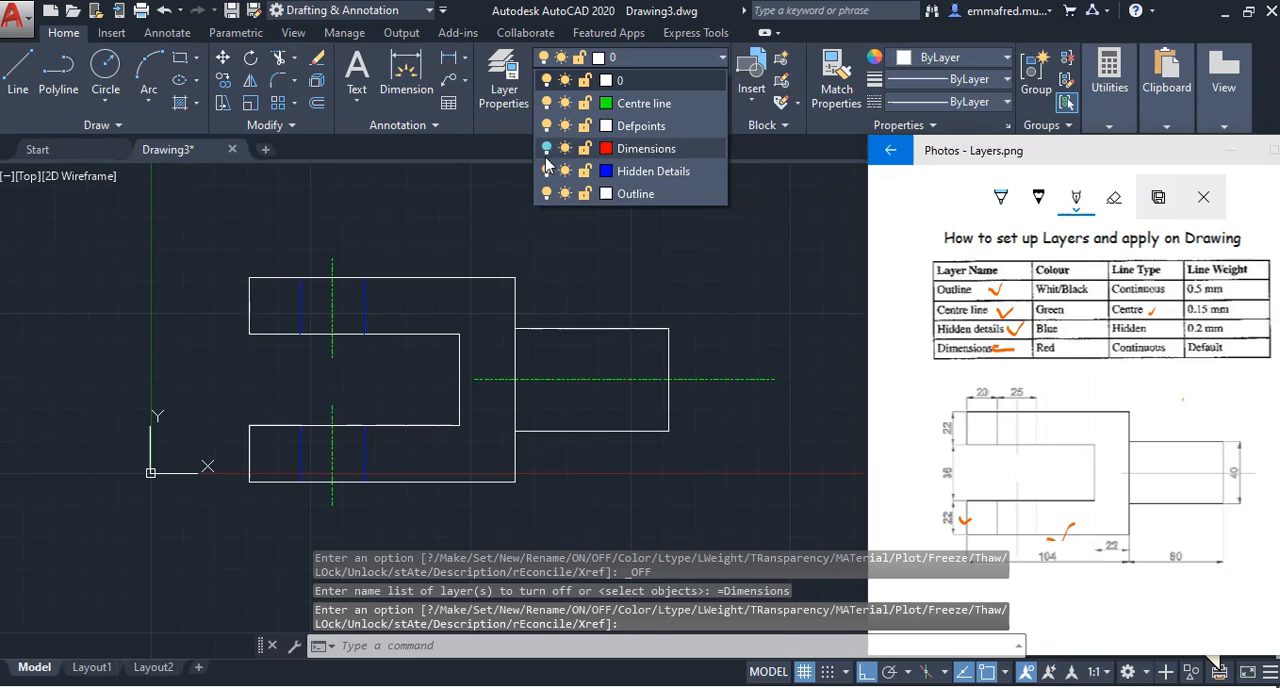
left_click(546, 148)
left_click(756, 240)
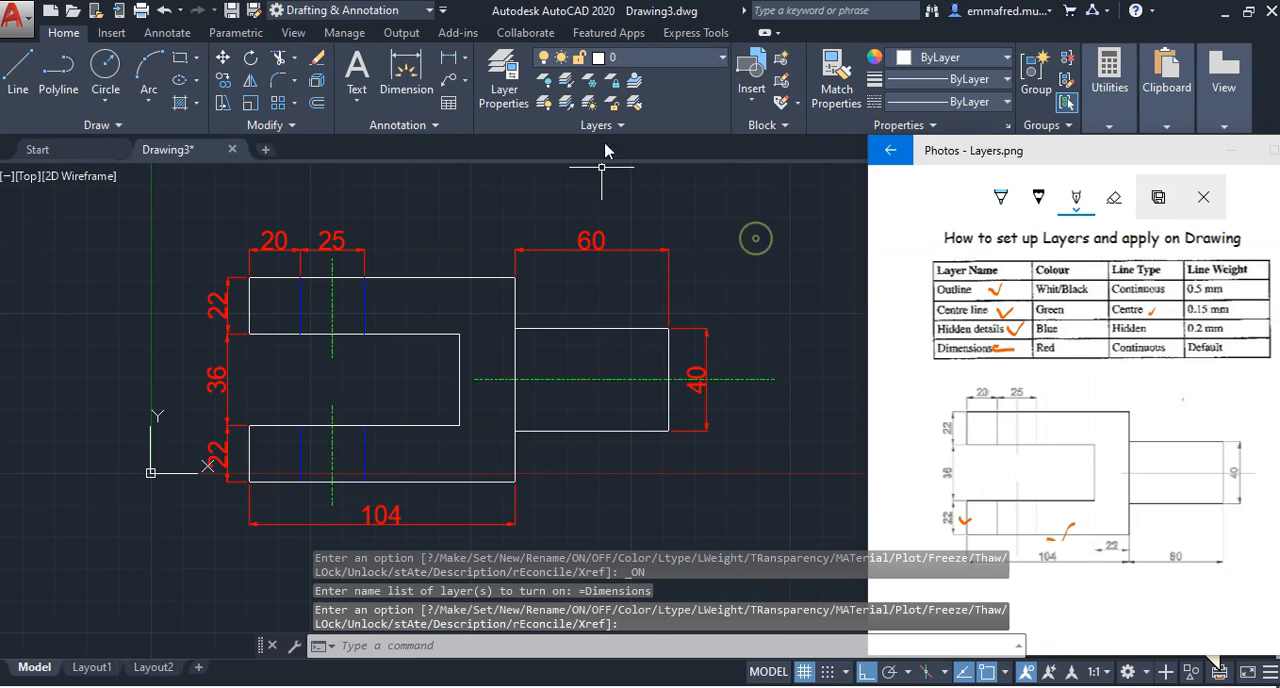
Turn the Outline layer off to hide the fork's visible edges, and turn it back on
left_click(688, 58)
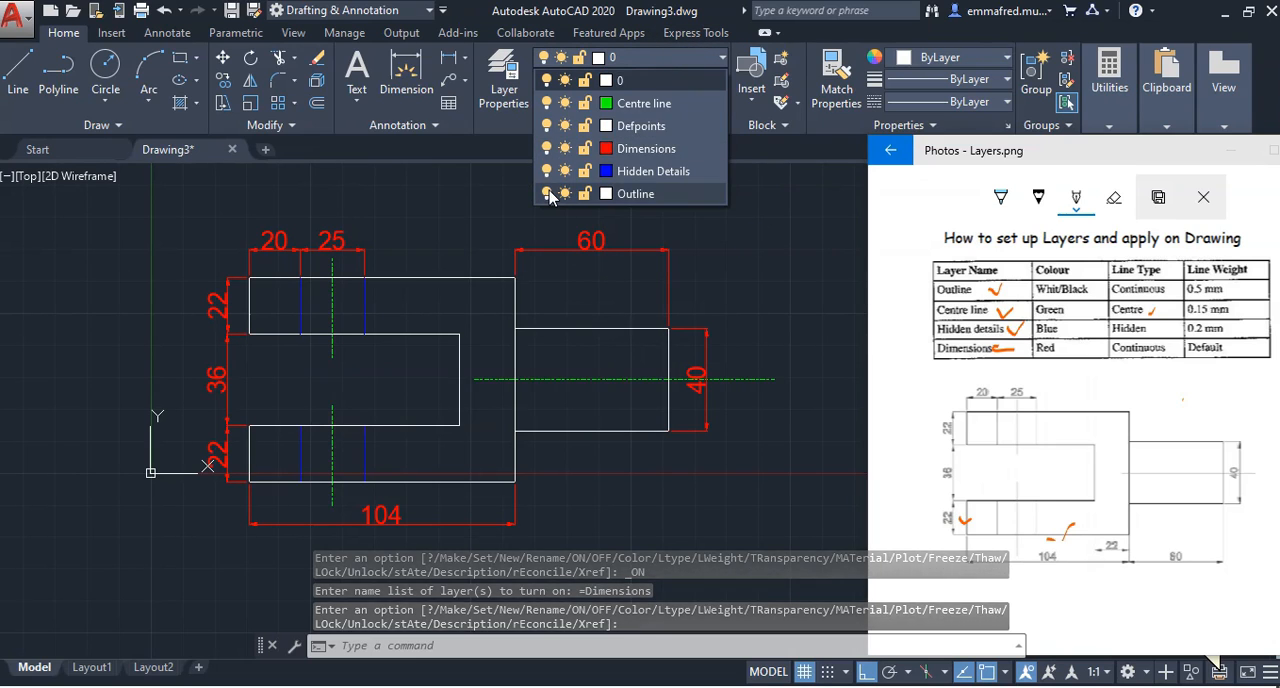
left_click(547, 194)
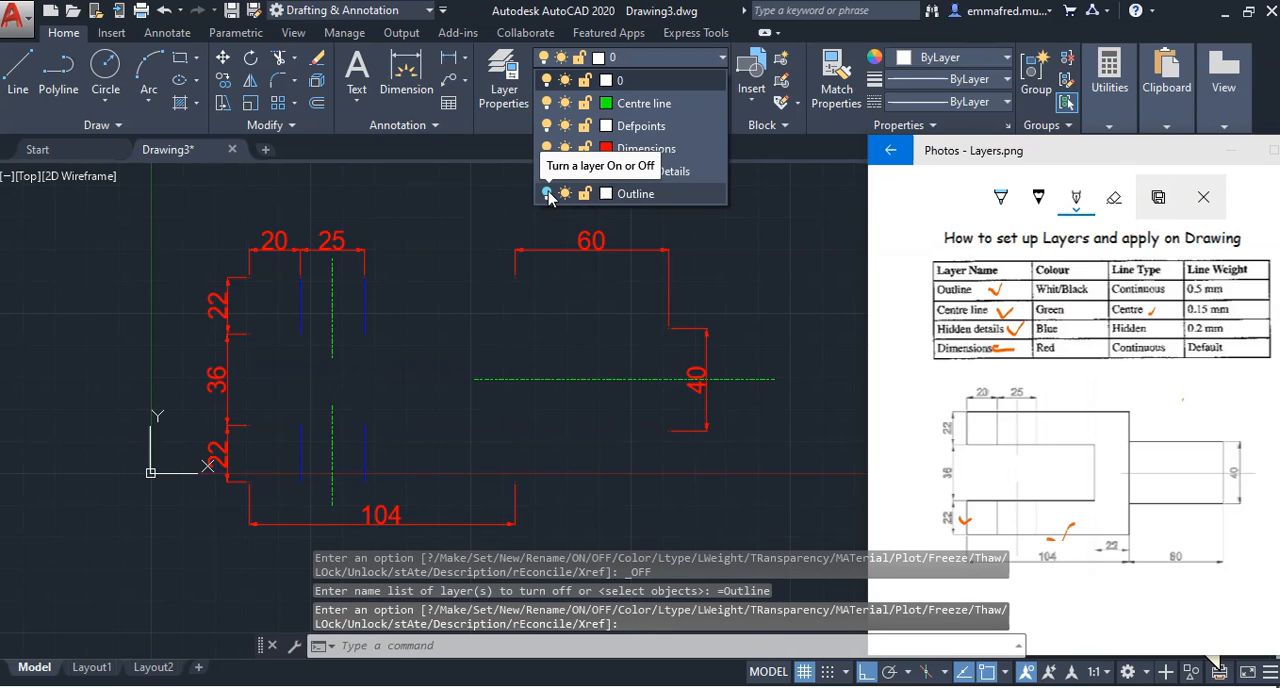
left_click(547, 194)
left_click(728, 241)
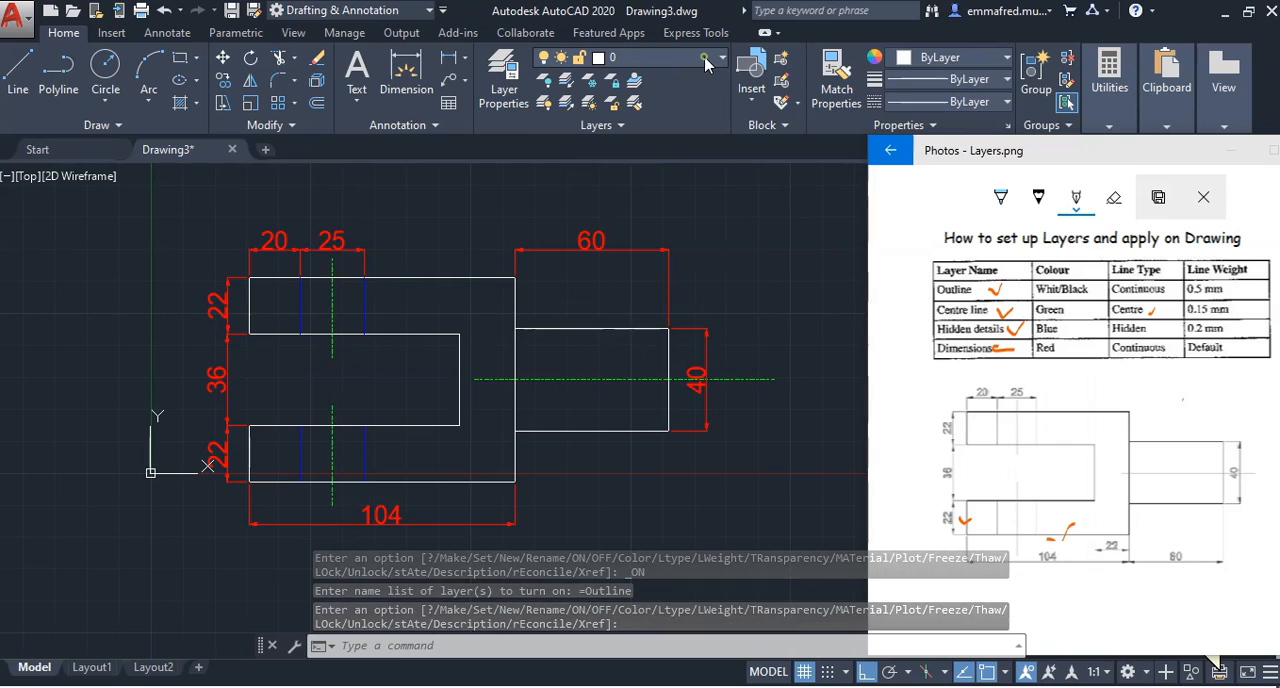
Lock the Outline layer to test it on the fork body's top edge, and unlock it again
left_click(675, 62)
left_click(585, 195)
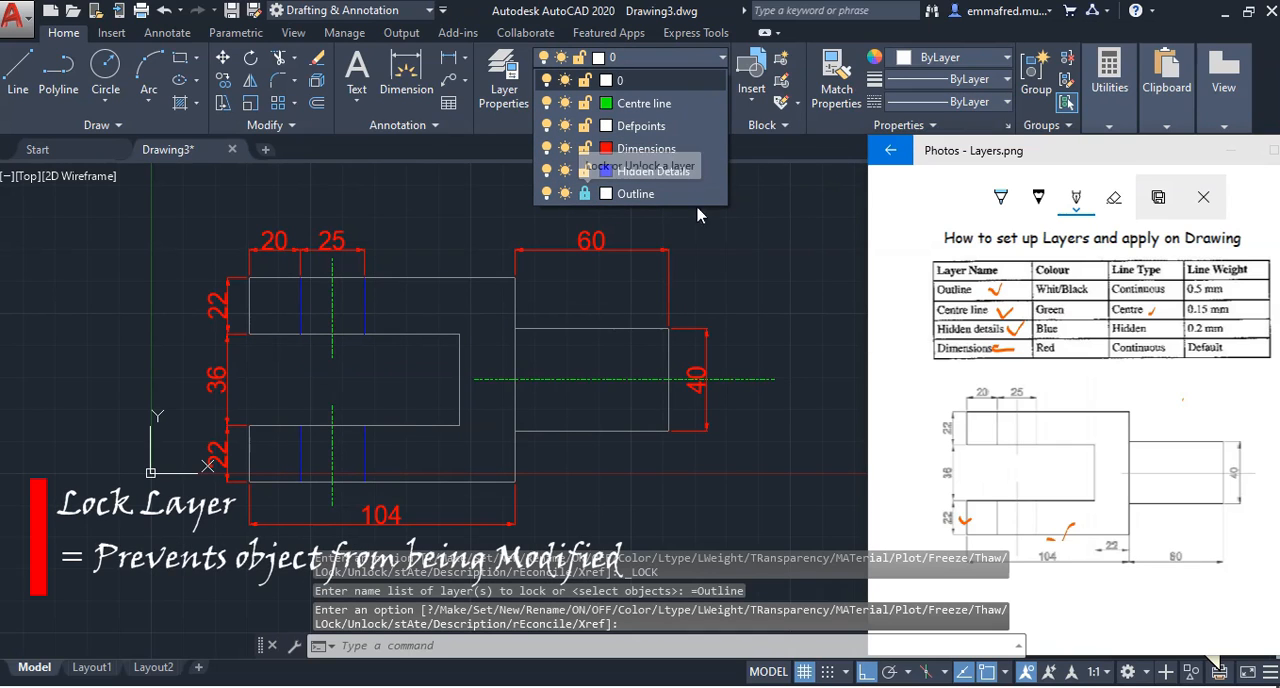
key("Return")
left_click(445, 275)
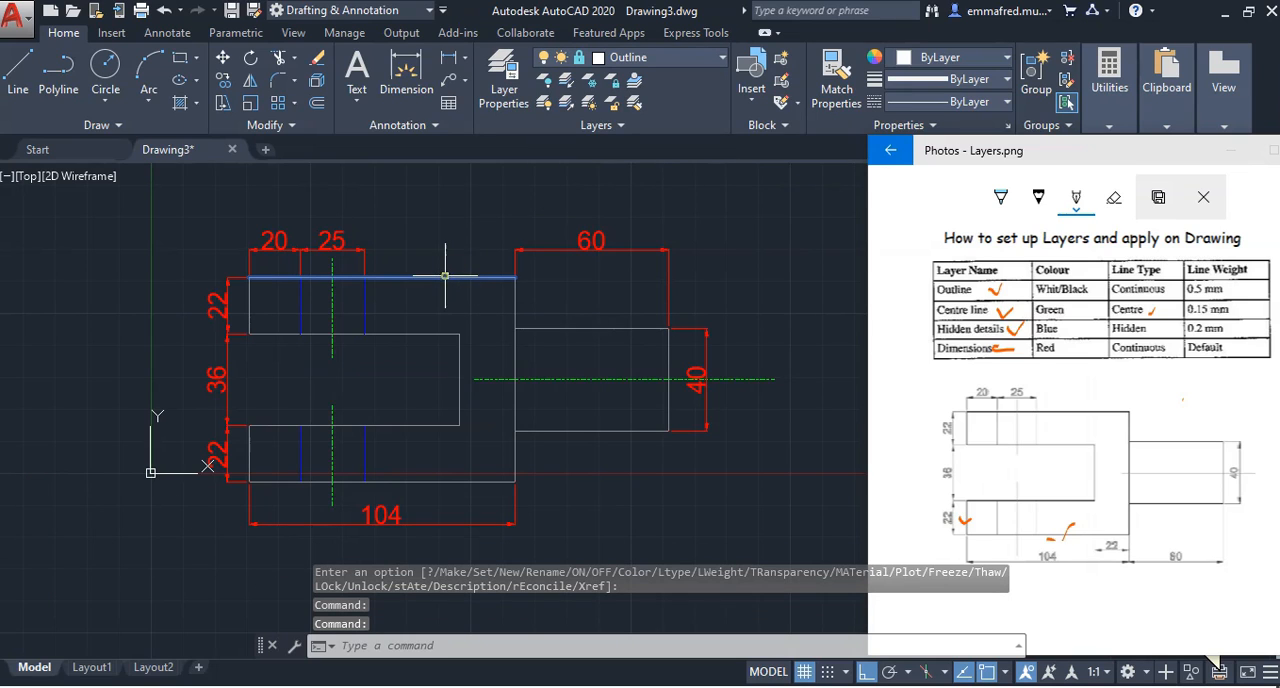
key("Escape")
key("Escape")
key("Escape")
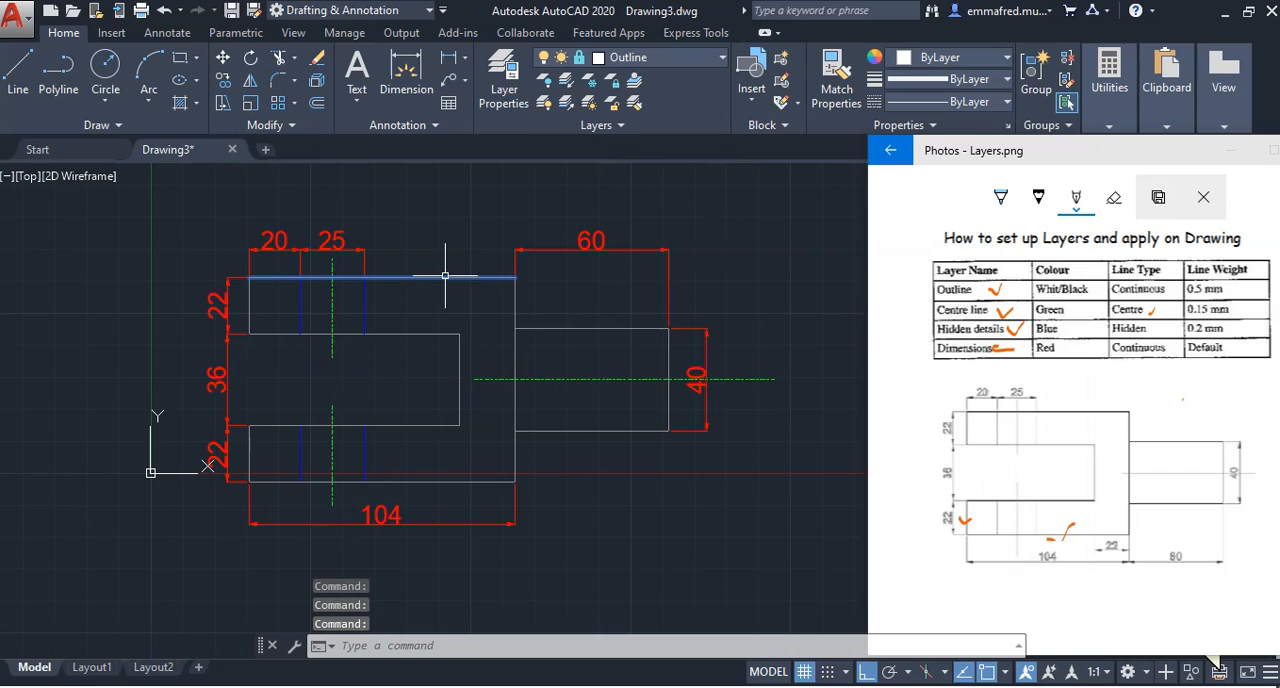
left_click(655, 58)
left_click(585, 193)
Lock the Dimensions layer and try to edit the text of the shank's 60 length dimension
left_click(700, 62)
left_click(697, 61)
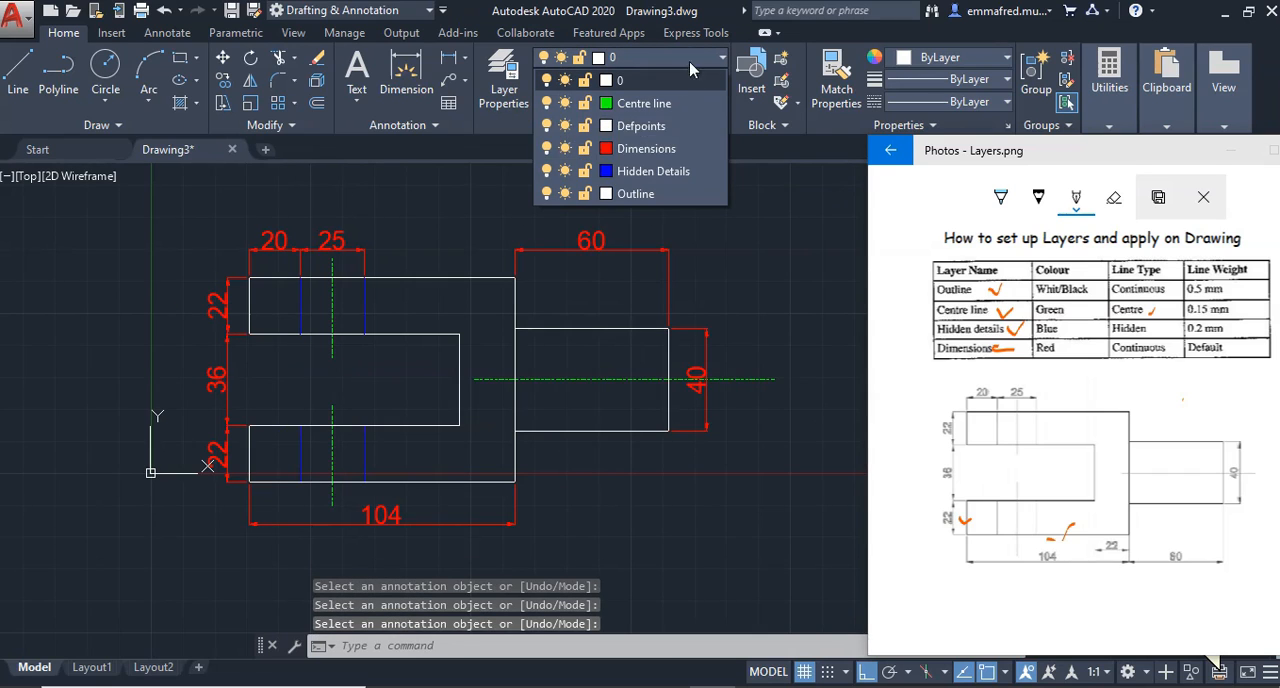
left_click(585, 148)
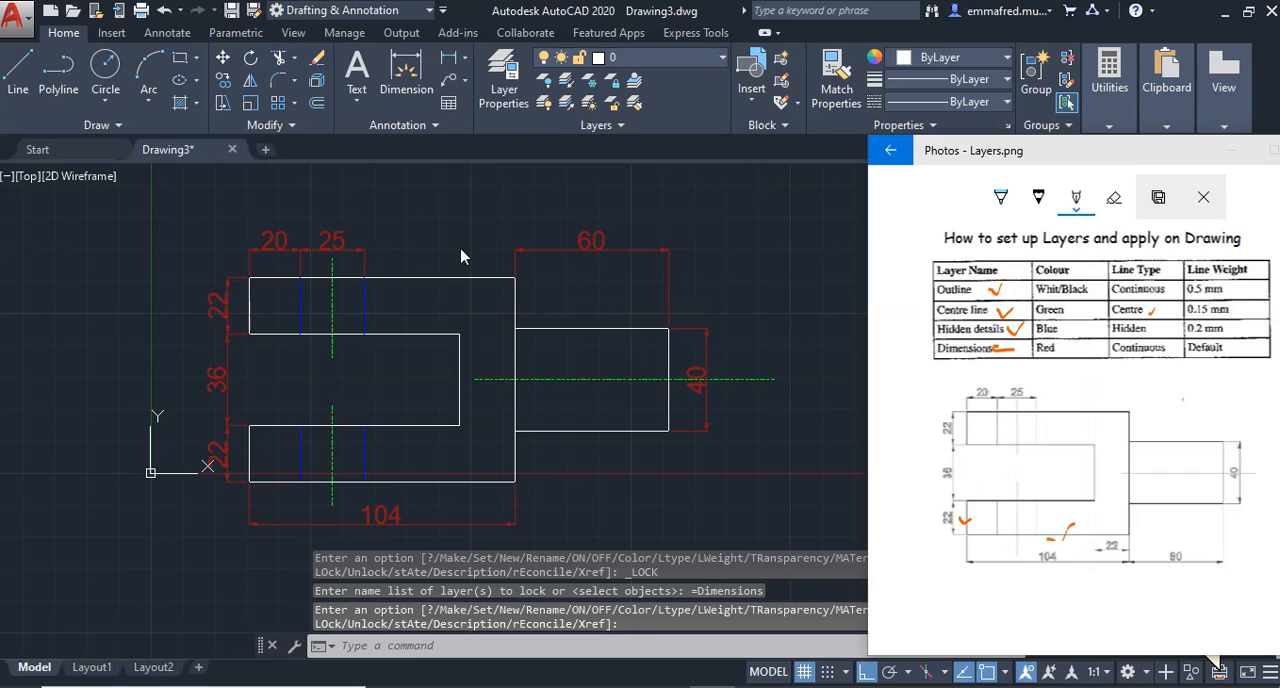
double_click(580, 240)
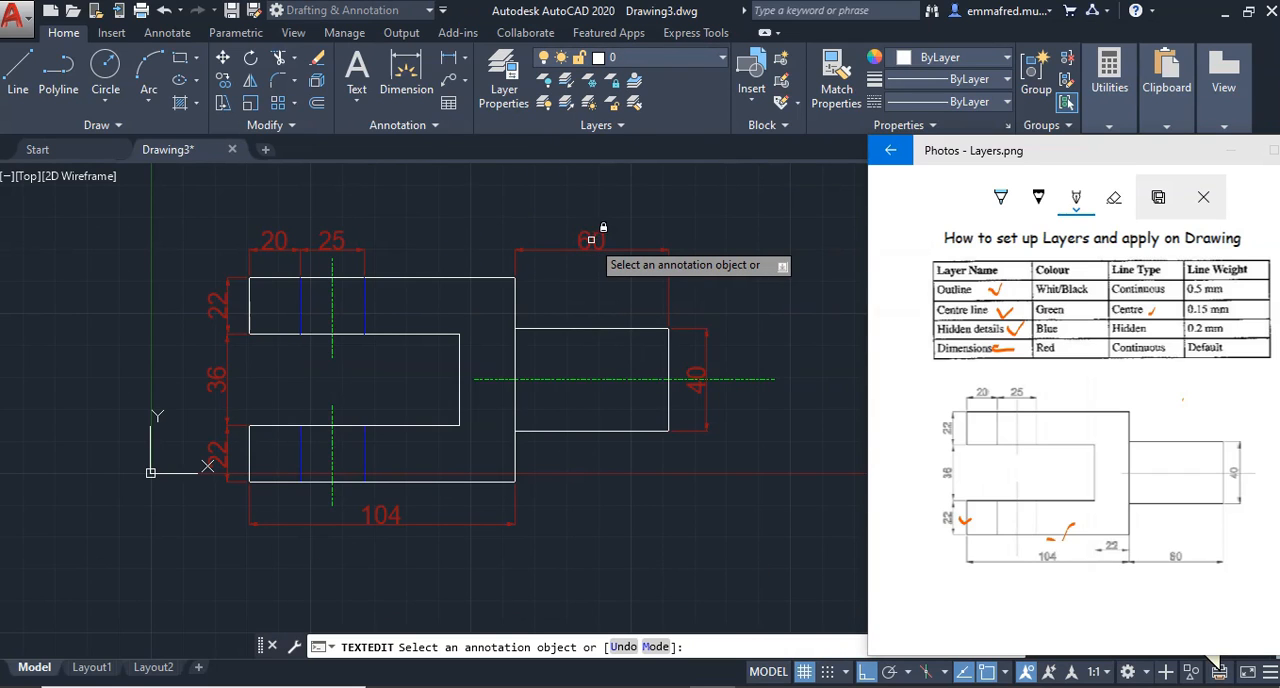
left_click(590, 240)
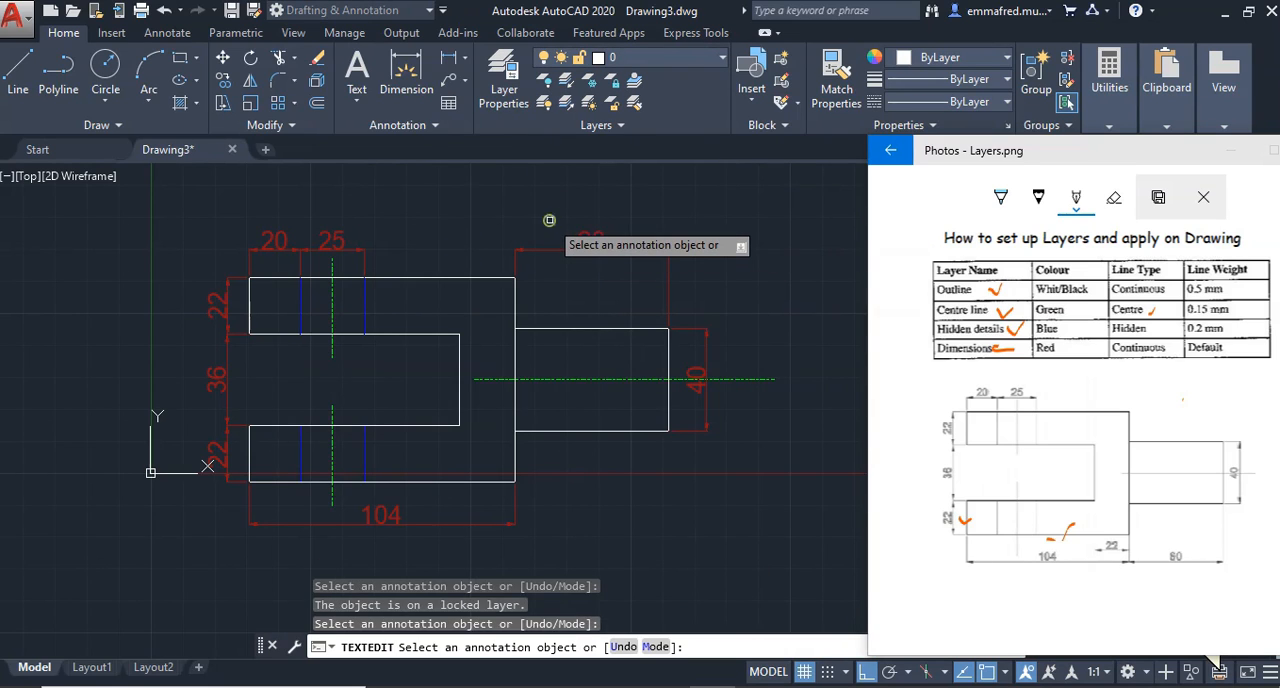